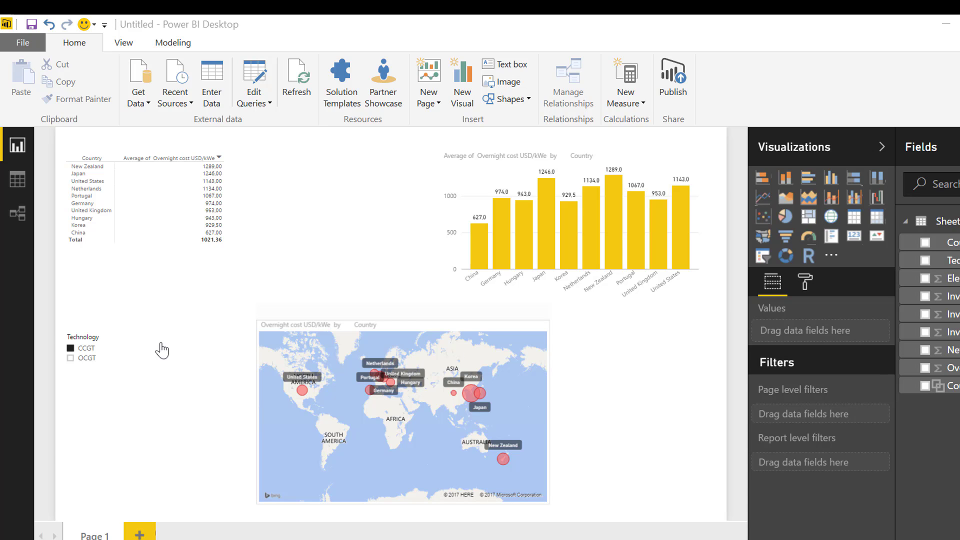
- Filter the Technology slicer to OCGT, then back to CCGT
{"action": "left_click", "coordinate": [73, 364]}
{"action": "left_click", "coordinate": [73, 363]}
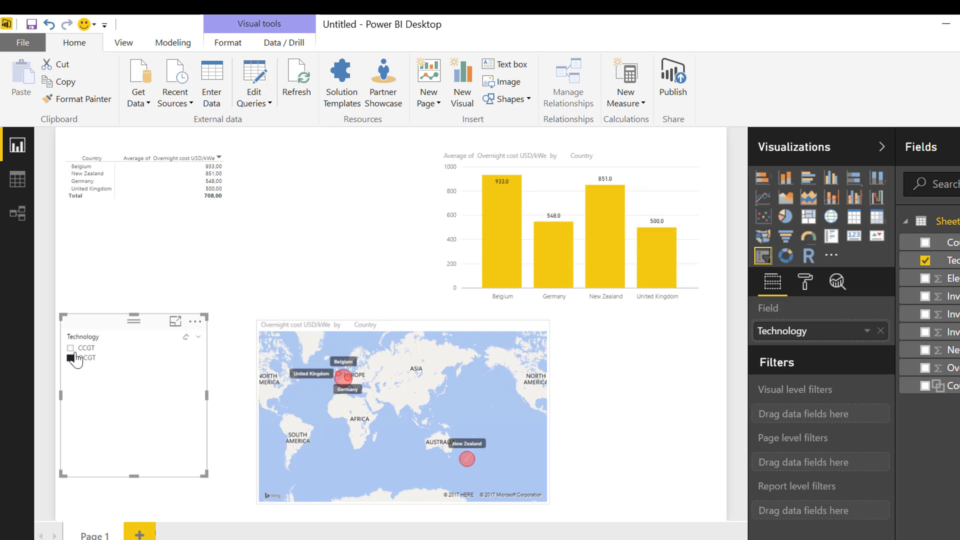
{"action": "left_click", "coordinate": [83, 349]}
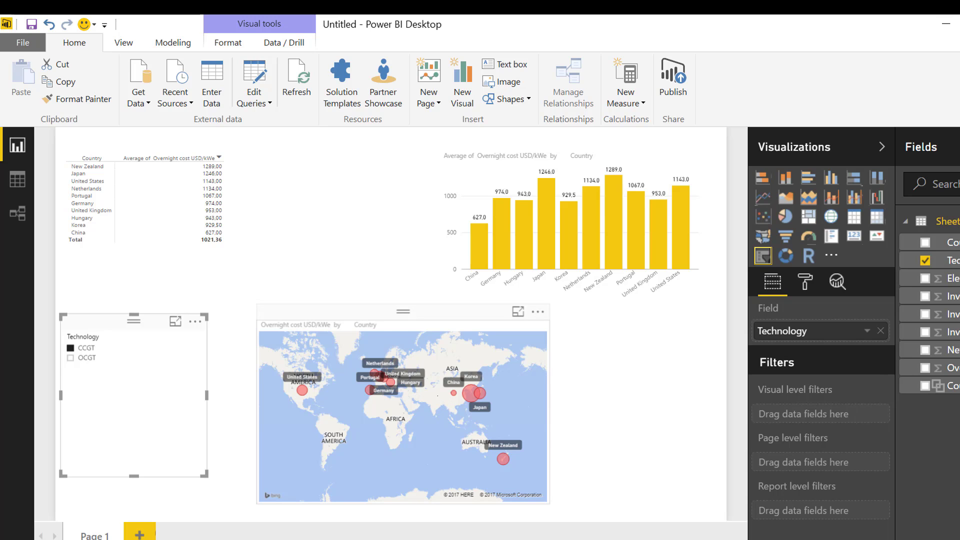
- Size map bubbles by average Electrical conversion efficiency instead of Overnight cost, then cross-filter to United Kingdom
{"action": "left_click", "coordinate": [443, 401]}
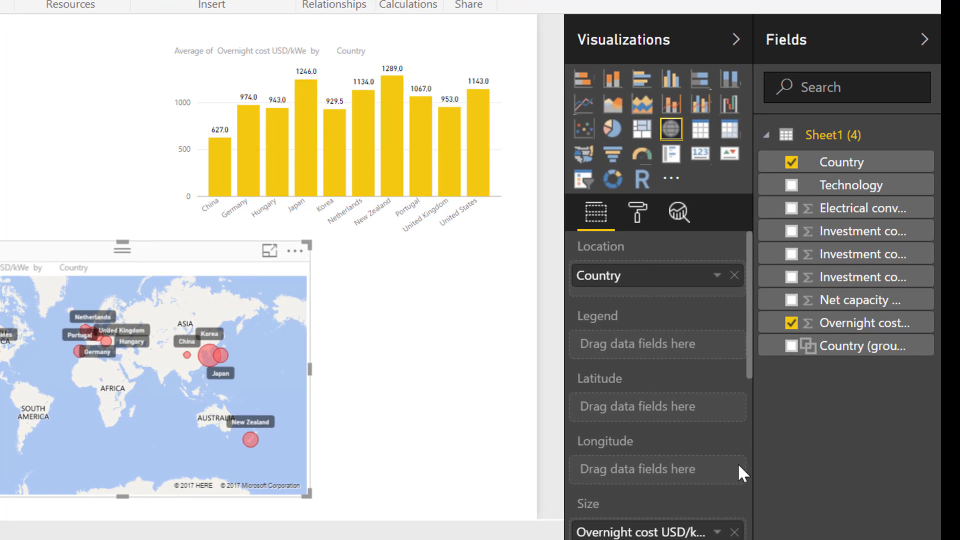
{"action": "left_click", "coordinate": [736, 532]}
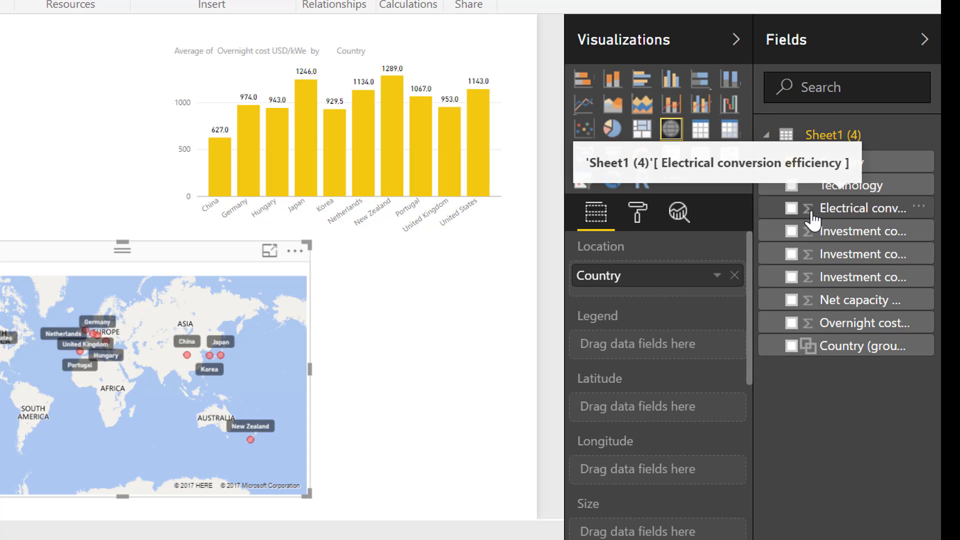
{"action": "left_click_drag", "start_coordinate": [815, 212], "coordinate": [673, 536]}
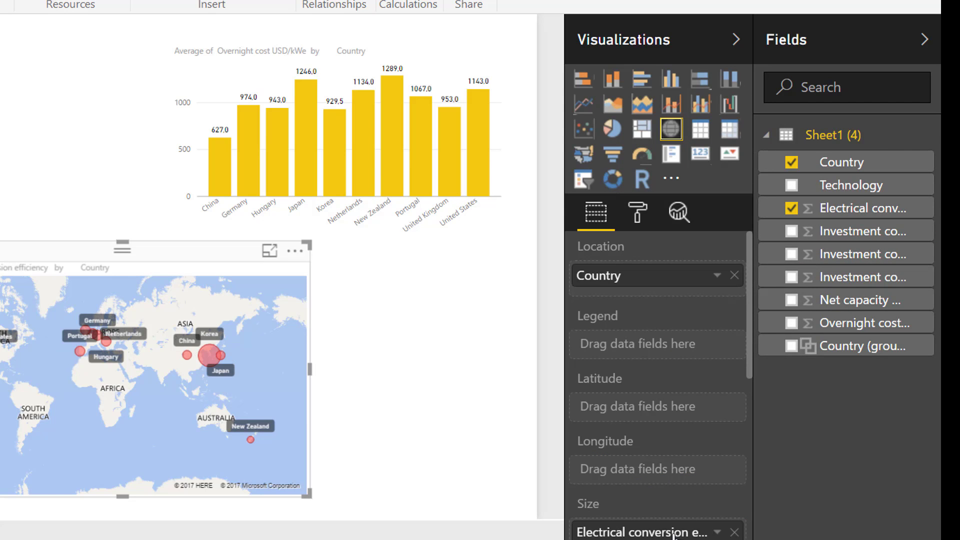
{"action": "left_click", "coordinate": [716, 533]}
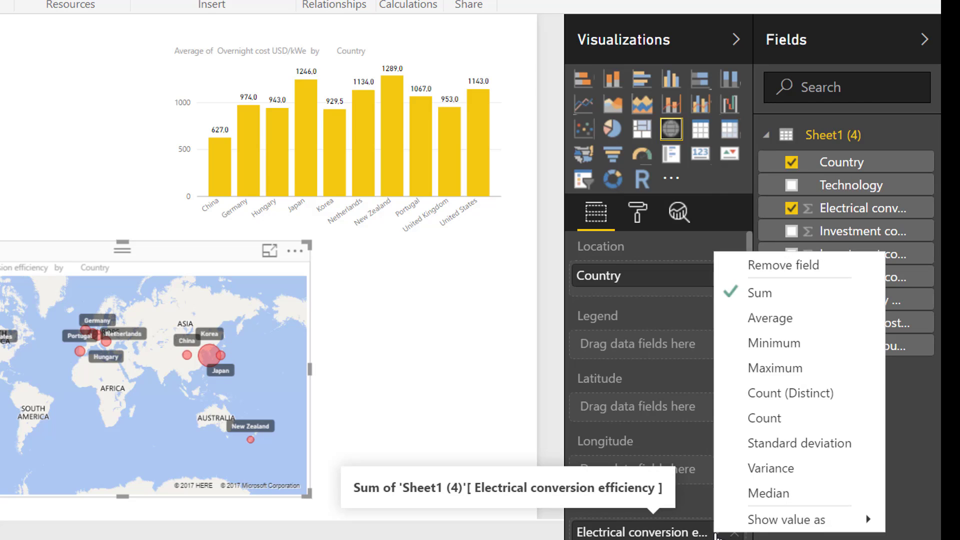
{"action": "left_click", "coordinate": [754, 322]}
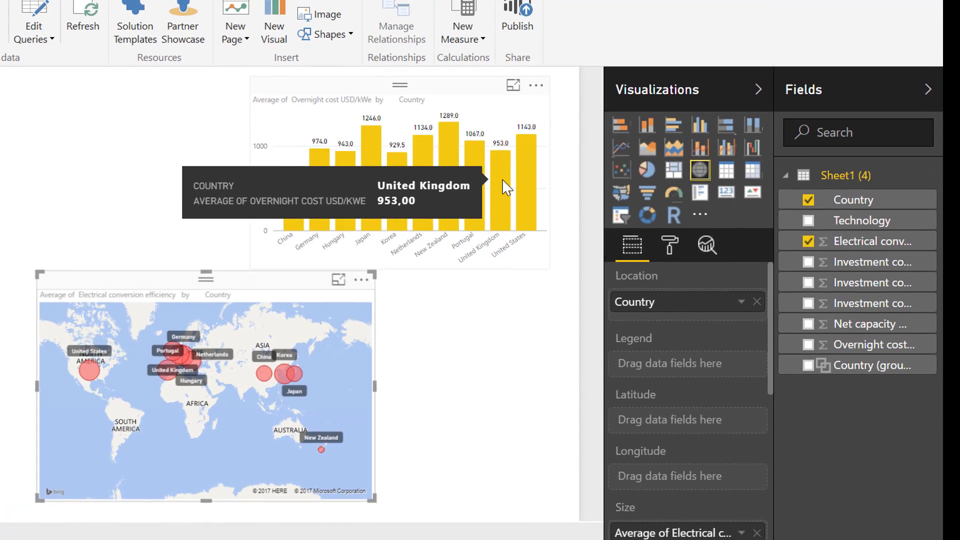
{"action": "left_click", "coordinate": [454, 148]}
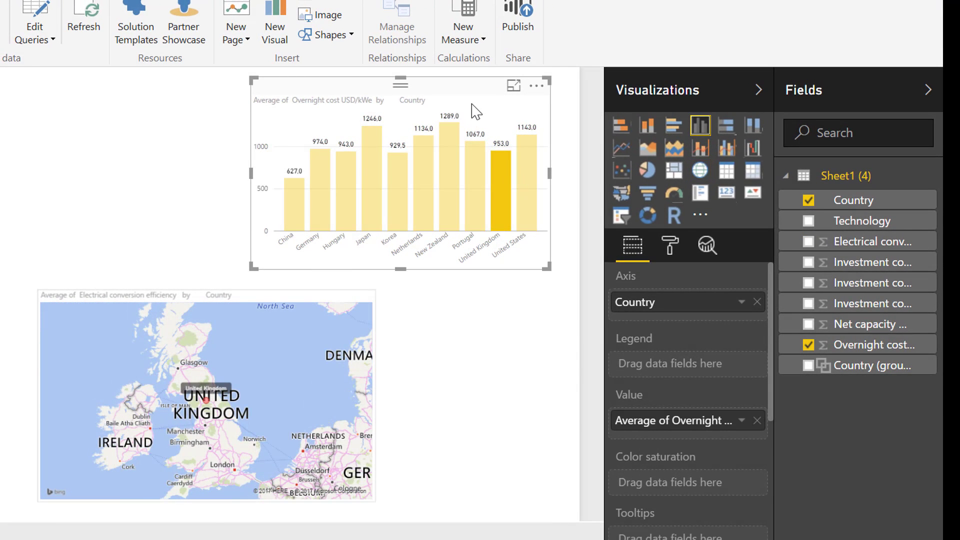
- Clear the United Kingdom highlight and filter the report to CCGT in the Technology slicer
{"action": "left_click", "coordinate": [276, 125]}
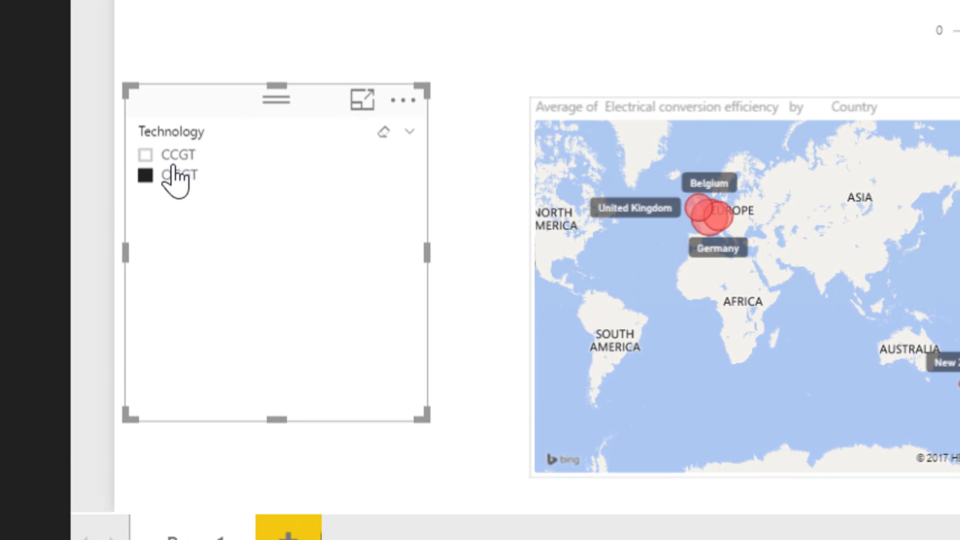
{"action": "left_click", "coordinate": [173, 158]}
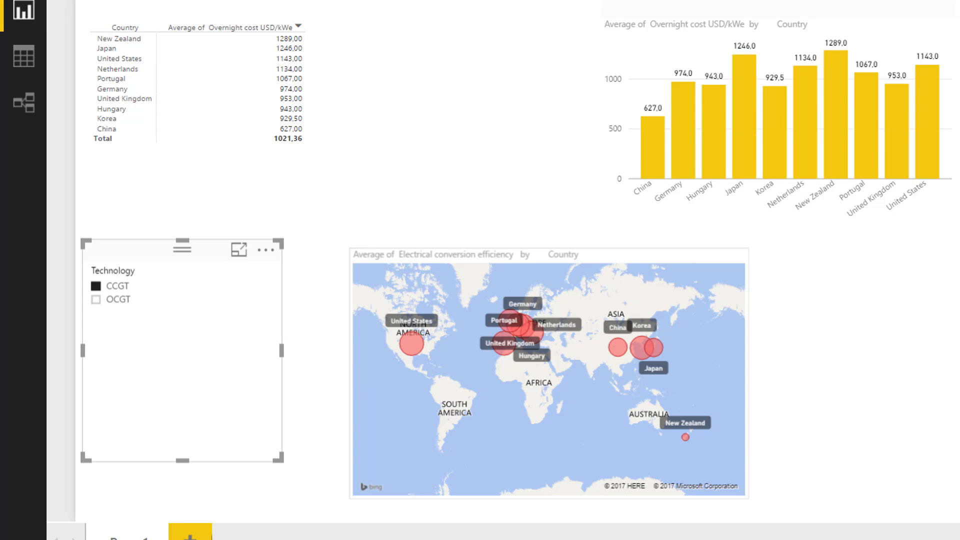
{"action": "mouse_move", "coordinate": [769, 156]}
- Bring up IEA ElecCost2015.pdf and select the text of Table 3.2 on page 38
{"action": "mouse_move", "coordinate": [950, 539]}
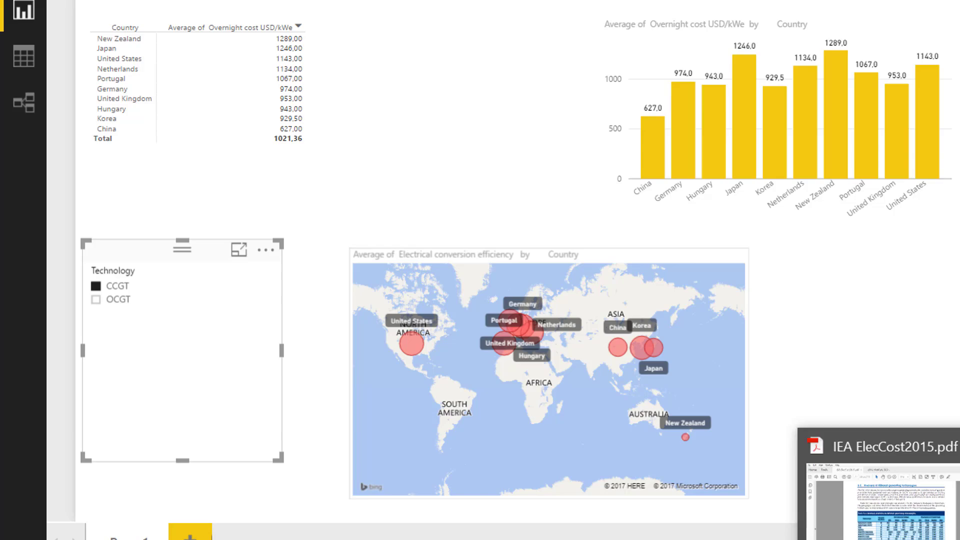
{"action": "left_click", "coordinate": [883, 500]}
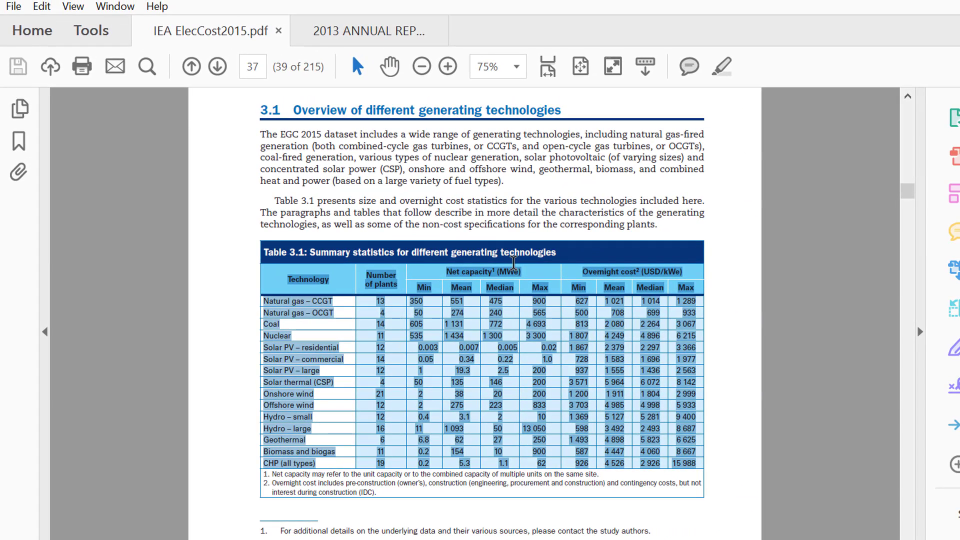
{"action": "scroll", "coordinate": [513, 262], "scroll_direction": "down", "scroll_amount": 2}
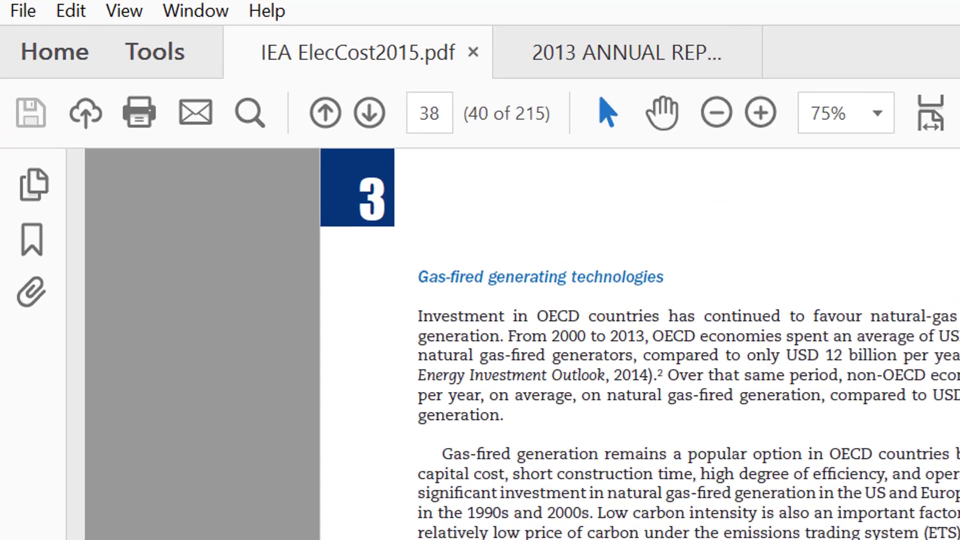
{"action": "scroll", "coordinate": [514, 262], "scroll_direction": "up", "scroll_amount": 3}
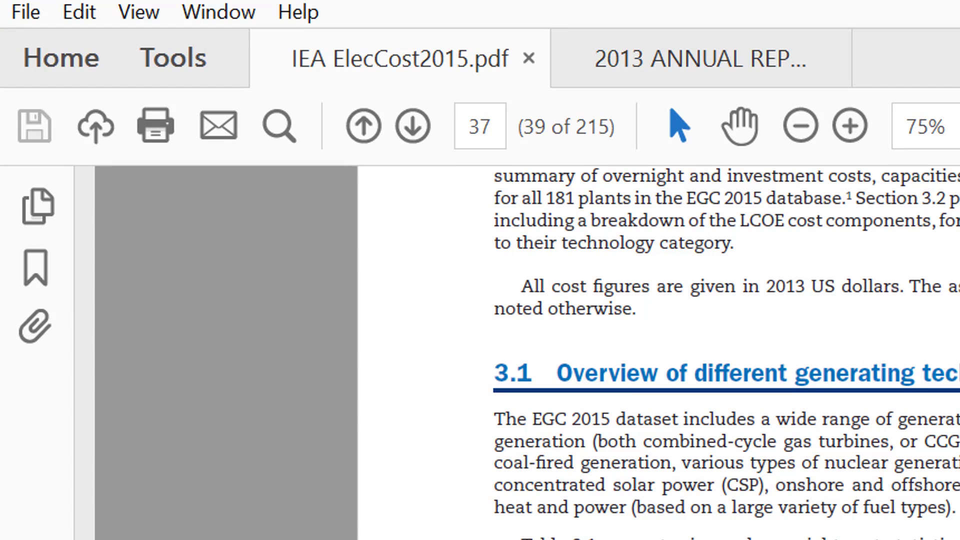
{"action": "scroll", "coordinate": [659, 352], "scroll_direction": "up", "scroll_amount": 3}
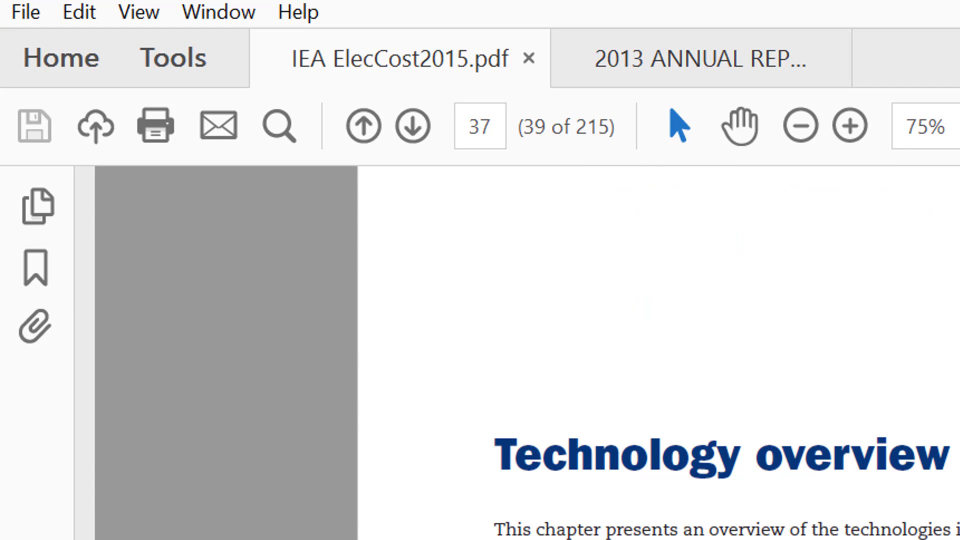
{"action": "scroll", "coordinate": [725, 353], "scroll_direction": "down", "scroll_amount": 5}
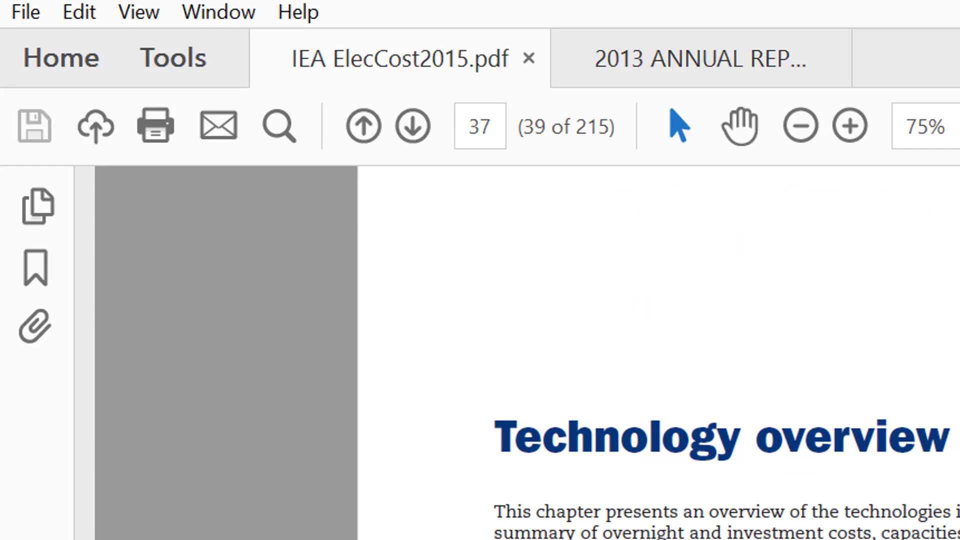
{"action": "scroll", "coordinate": [725, 352], "scroll_direction": "down", "scroll_amount": 10}
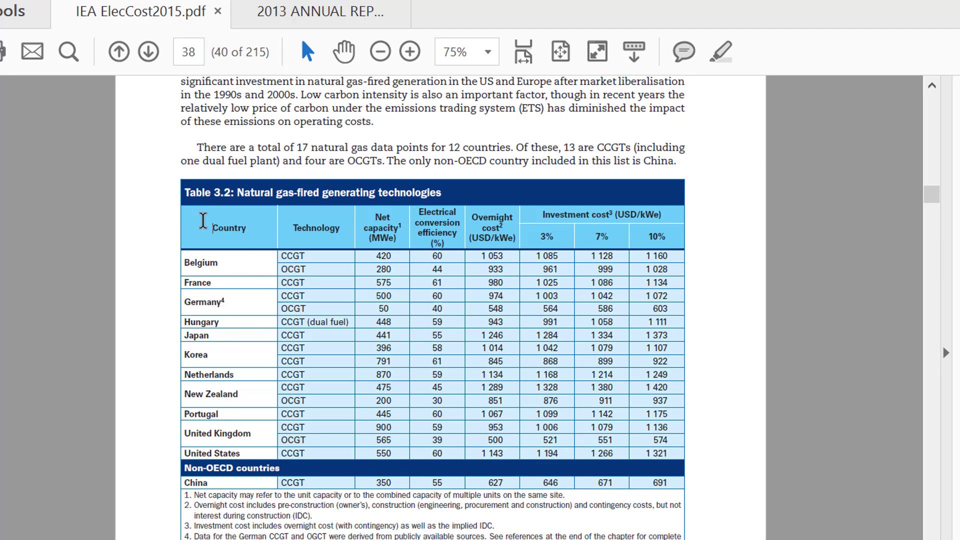
{"action": "left_click_drag", "start_coordinate": [211, 227], "coordinate": [675, 479]}
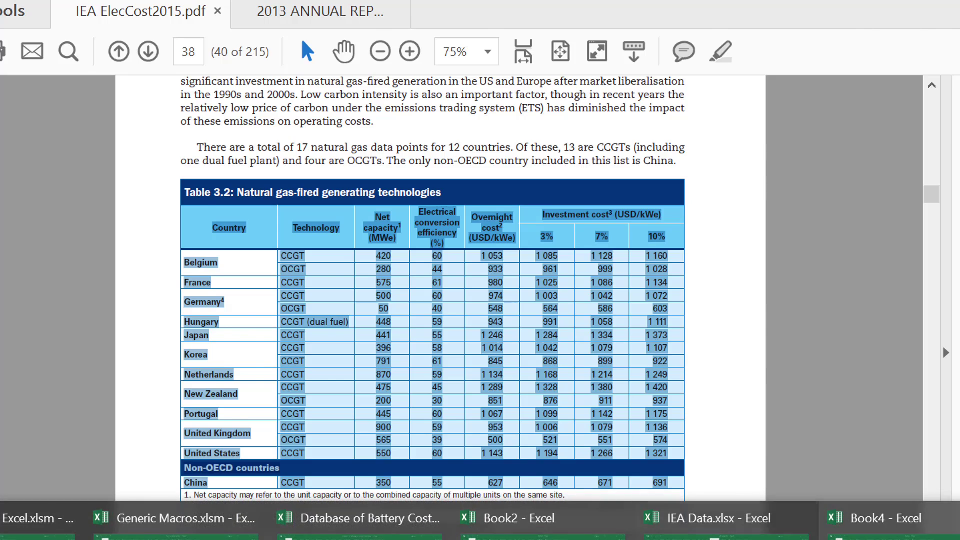
- Return to the Excel workbook and go to the Sheet8 tab
{"action": "left_click", "coordinate": [875, 519]}
{"action": "key", "text": "alt+Tab"}
{"action": "key", "text": "alt+Tab"}
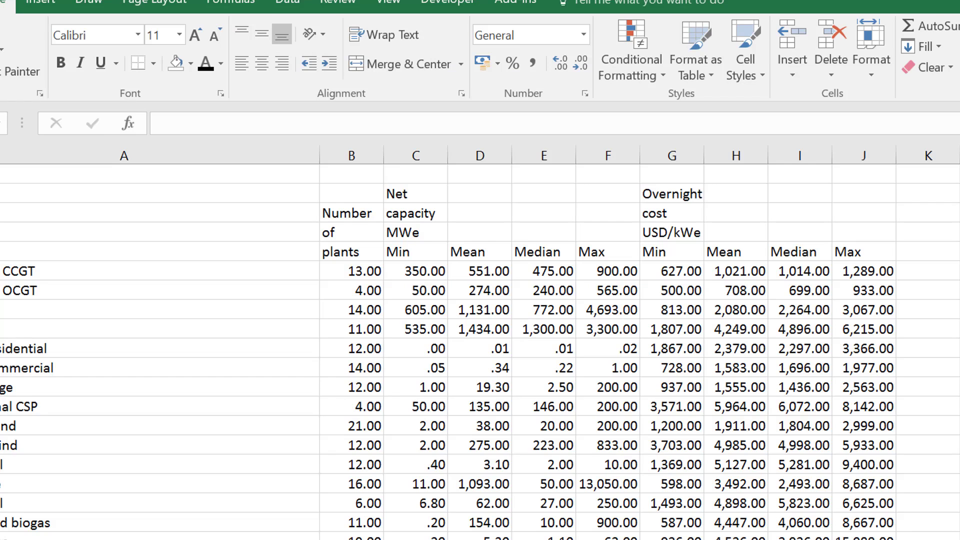
{"action": "left_click", "coordinate": [352, 174]}
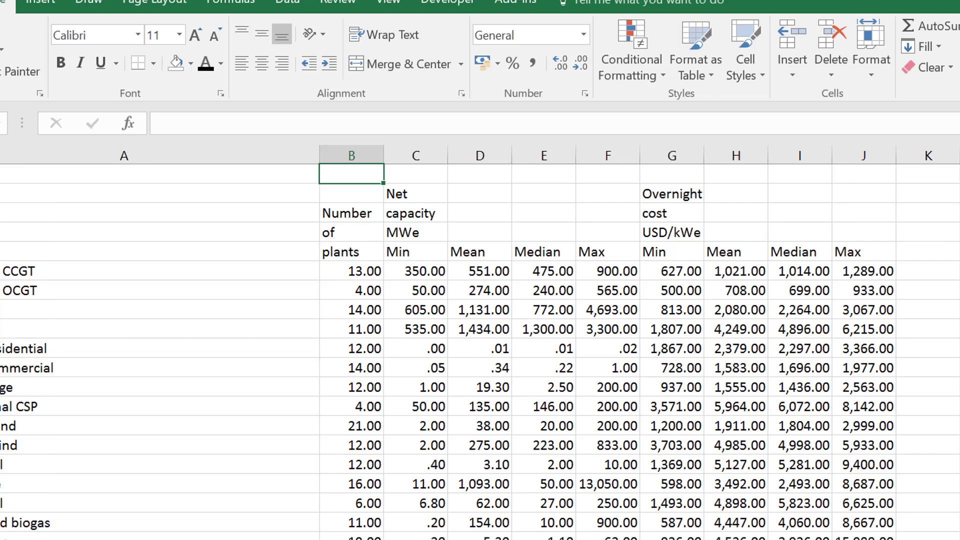
{"action": "left_click", "coordinate": [270, 493]}
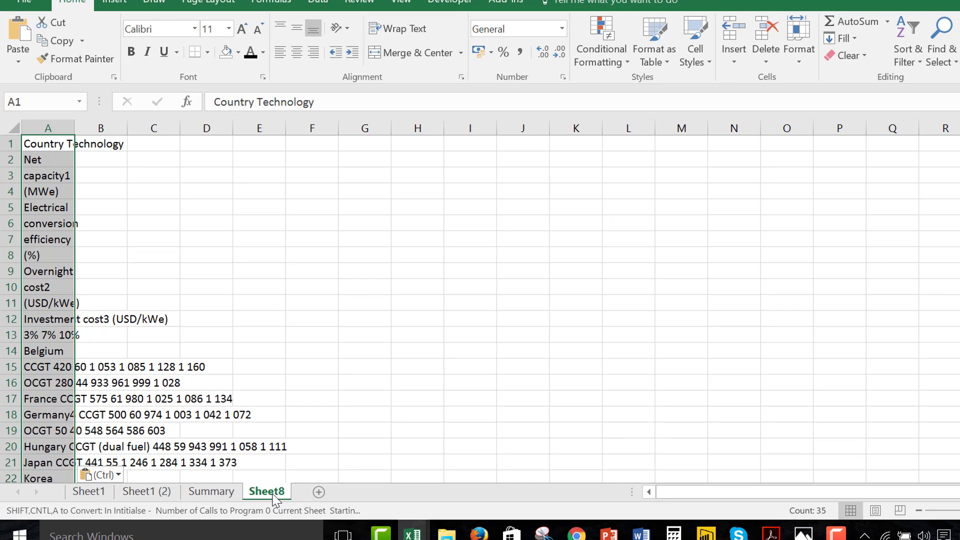
- Inspect the pasted Germany and New Zealand rows in column A without changing them
{"action": "left_click", "coordinate": [238, 421]}
{"action": "key", "text": "Left"}
{"action": "key", "text": "Left"}
{"action": "key", "text": "Left"}
{"action": "key", "text": "Left"}
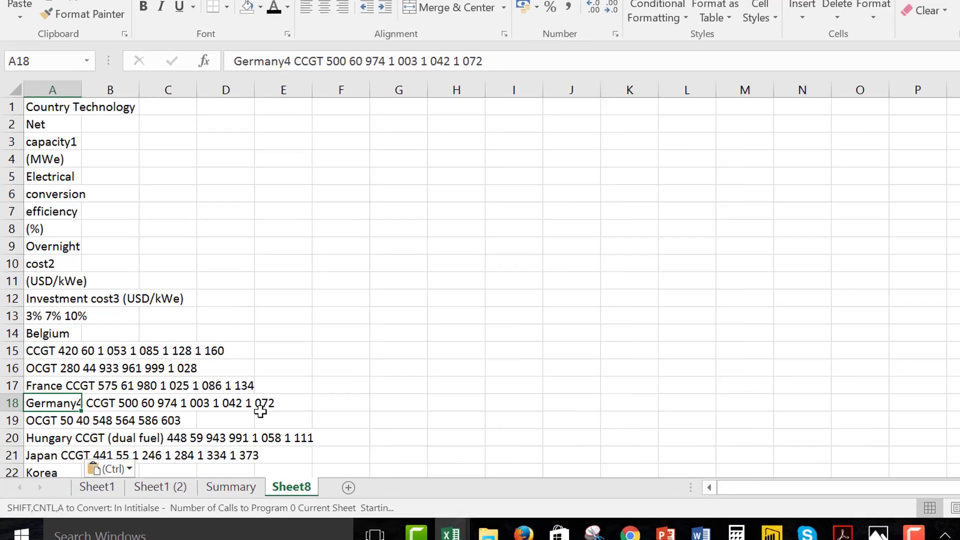
{"action": "key", "text": "F2"}
{"action": "key", "text": "Left"}
{"action": "key", "text": "Left"}
{"action": "key", "text": "Left"}
{"action": "key", "text": "Left"}
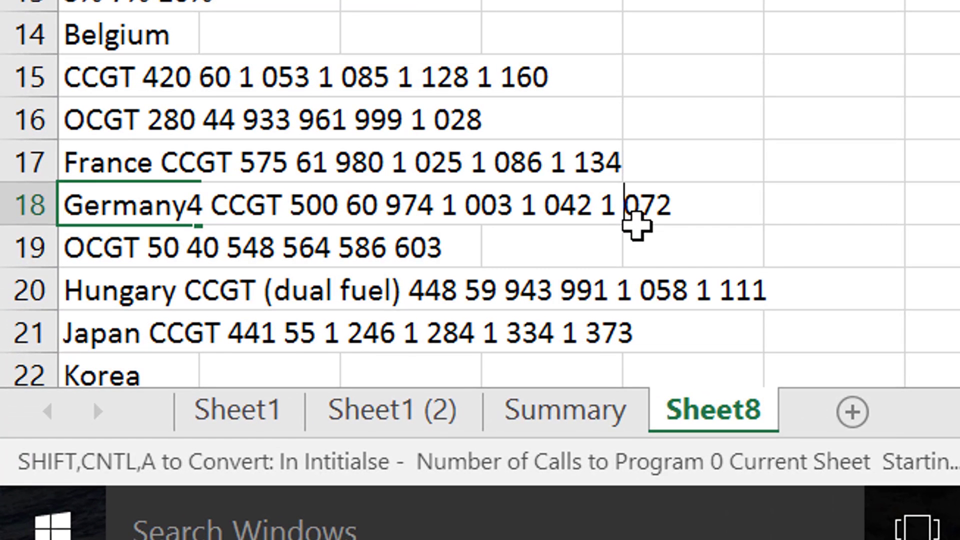
{"action": "key", "text": "Right"}
{"action": "key", "text": "Left"}
{"action": "key", "text": "Left"}
{"action": "key", "text": "Left"}
{"action": "key", "text": "Left"}
{"action": "key", "text": "Left"}
{"action": "key", "text": "Left"}
{"action": "key", "text": "Return"}
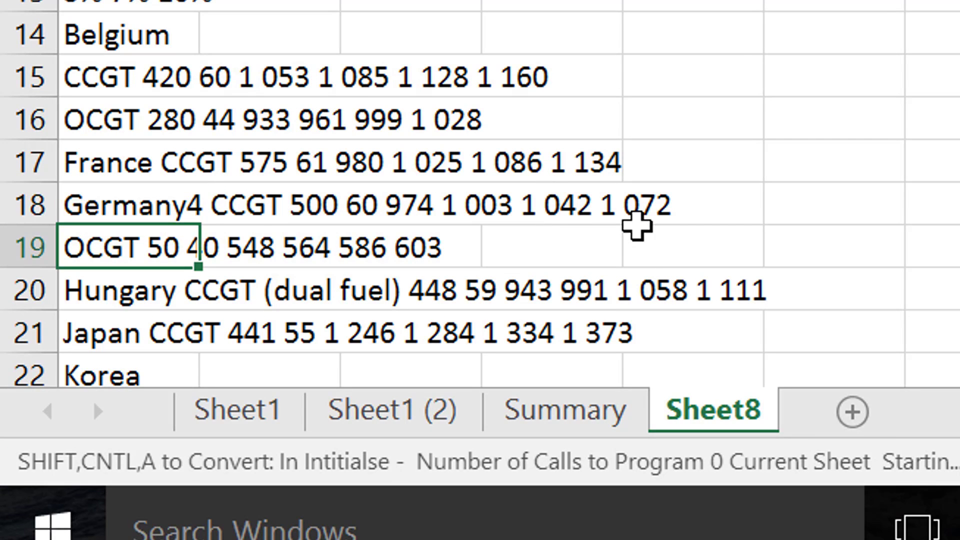
{"action": "key", "text": "Up"}
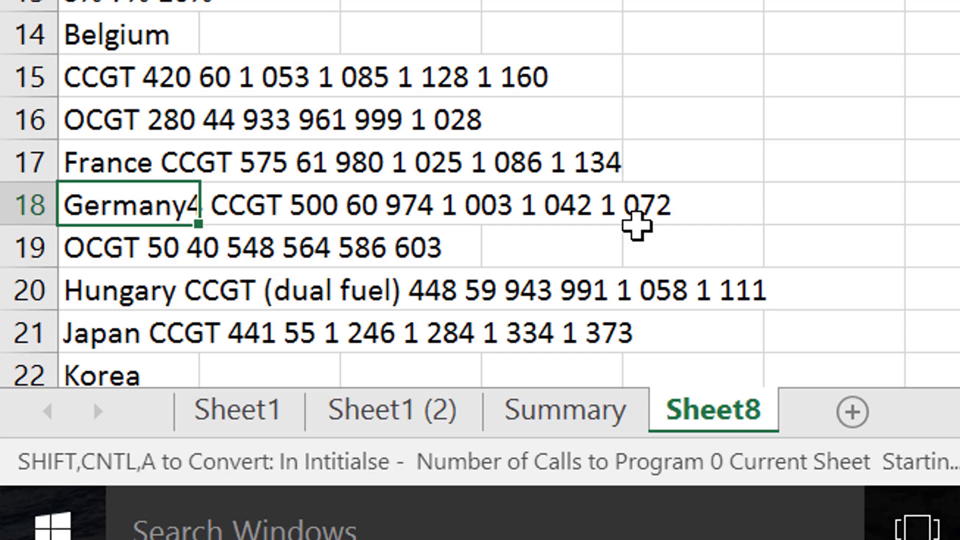
{"action": "key", "text": "Down"}
{"action": "key", "text": "Down"}
{"action": "key", "text": "Down"}
{"action": "key", "text": "Down"}
{"action": "key", "text": "Down"}
{"action": "key", "text": "Down"}
{"action": "key", "text": "Down"}
{"action": "key", "text": "Down"}
{"action": "key", "text": "Down"}
{"action": "key", "text": "Up"}
{"action": "key", "text": "Up"}
{"action": "key", "text": "Up"}
{"action": "key", "text": "Up"}
{"action": "key", "text": "Up"}
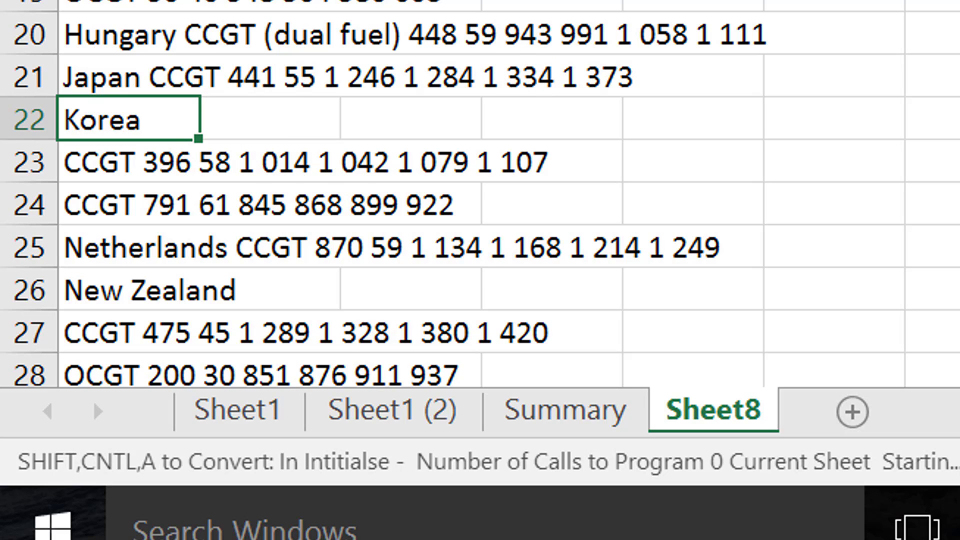
{"action": "key", "text": "Up"}
{"action": "key", "text": "Up"}
{"action": "key", "text": "Up"}
{"action": "key", "text": "Up"}
{"action": "key", "text": "Up"}
{"action": "key", "text": "Up"}
{"action": "key", "text": "Up"}
{"action": "key", "text": "Up"}
{"action": "key", "text": "Up"}
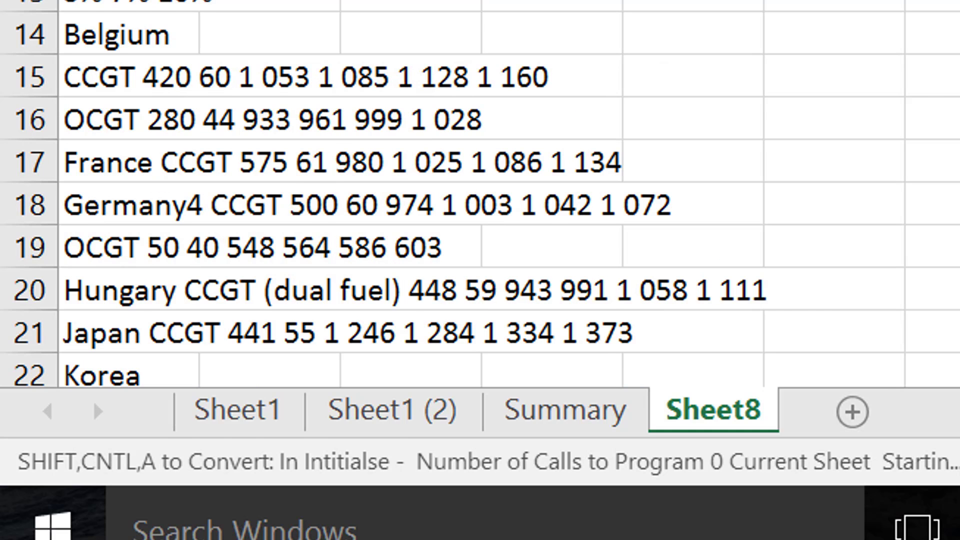
- Scroll the Firefox financial modelling page back to its introduction and show the Excel window previews
{"action": "left_click", "coordinate": [958, 528]}
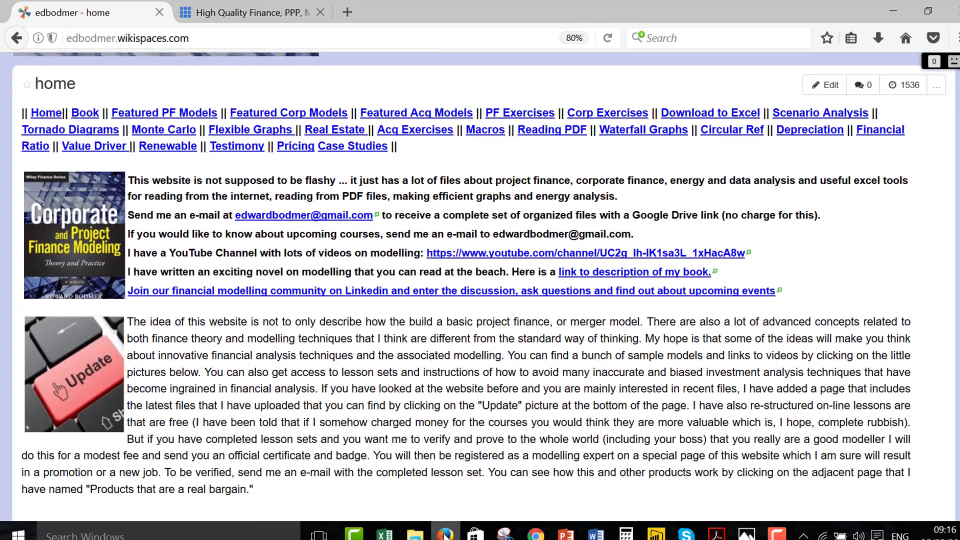
{"action": "key", "text": "Page_Down"}
{"action": "key", "text": "Page_Down"}
{"action": "key", "text": "Page_Down"}
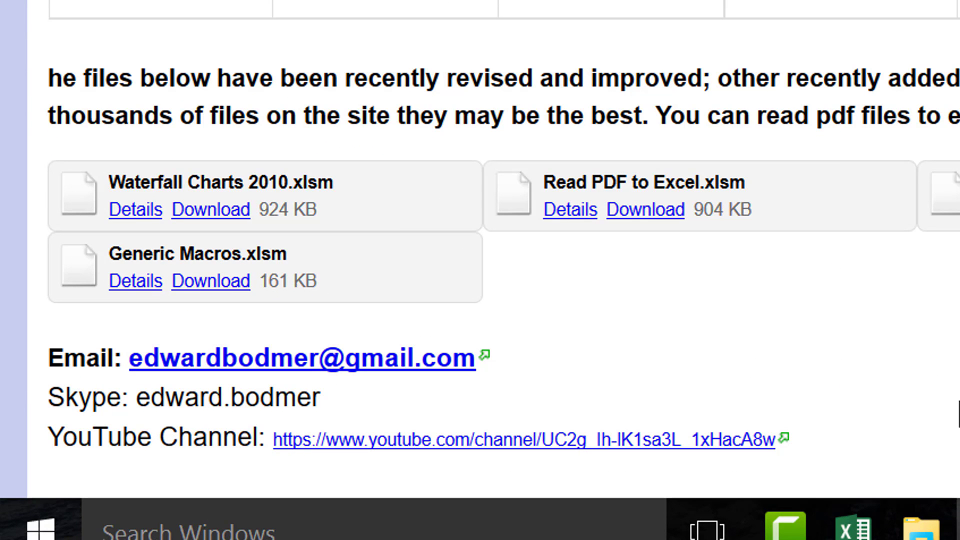
{"action": "scroll", "coordinate": [959, 414], "scroll_direction": "up", "scroll_amount": 10}
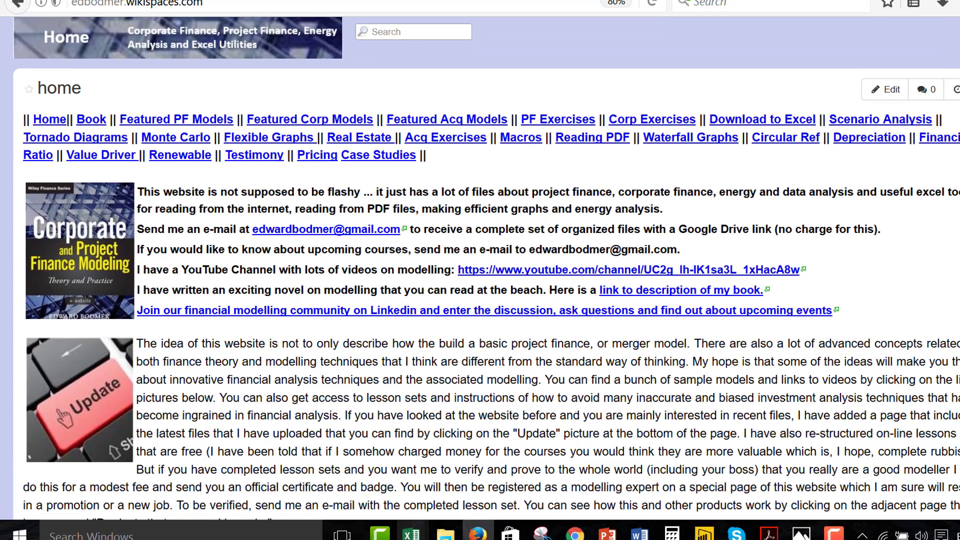
{"action": "mouse_move", "coordinate": [411, 533]}
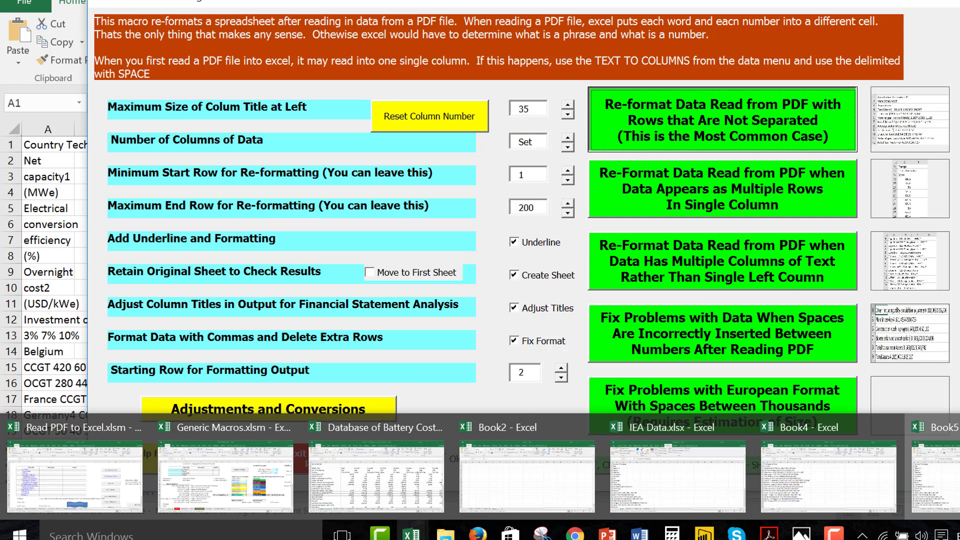
- On Book5, launch the PDF re-formatting macro with Ctrl+Shift+A and open European Format settings
{"action": "left_click", "coordinate": [829, 476]}
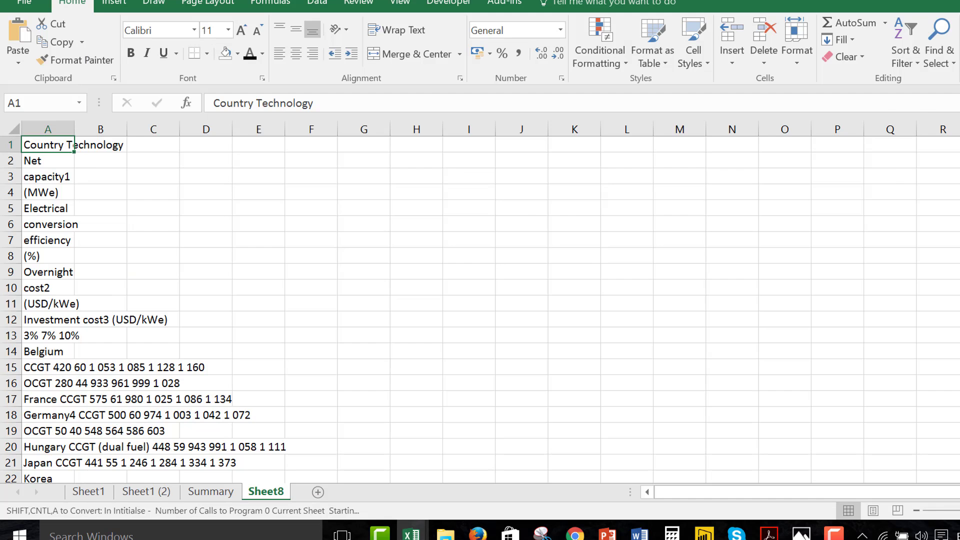
{"action": "key", "text": "ctrl+shift+a"}
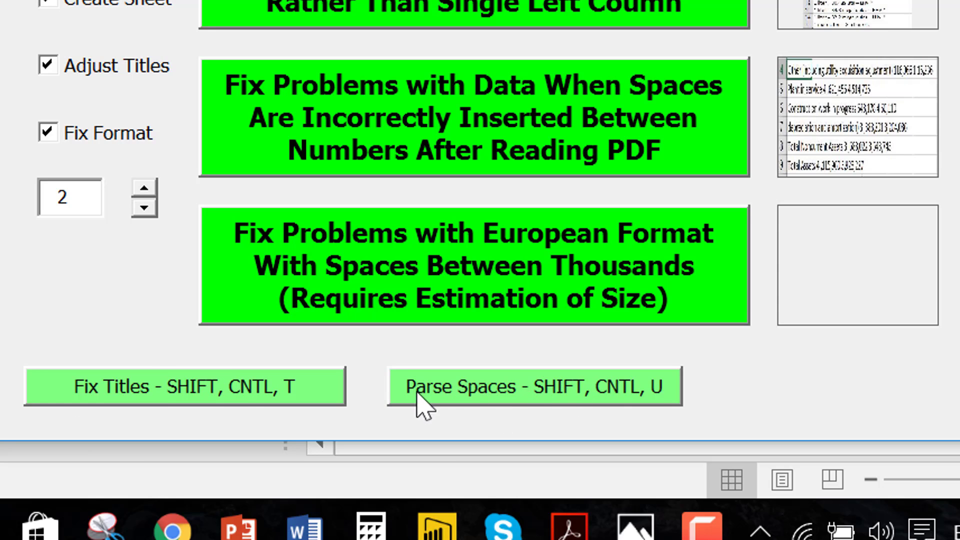
{"action": "left_click", "coordinate": [428, 281]}
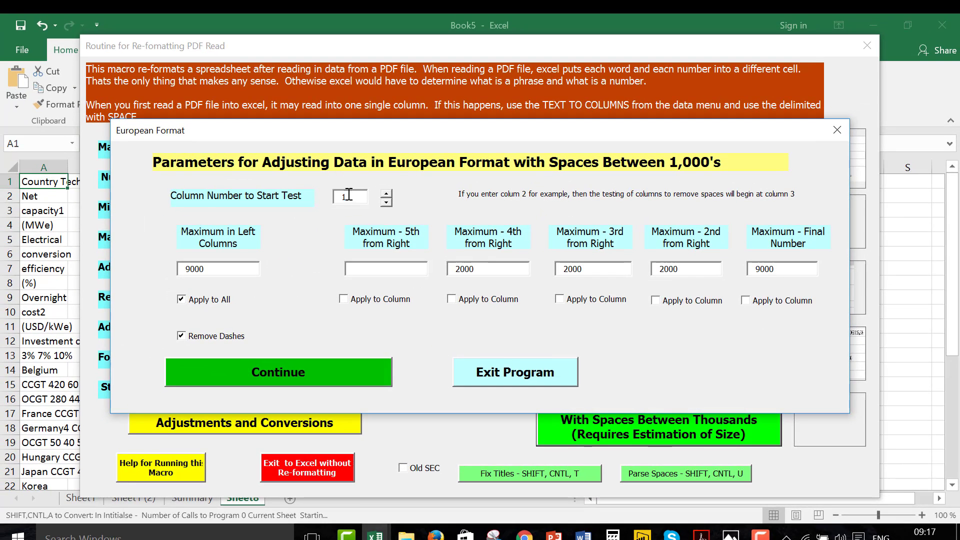
- Set the start column to 3, the left-columns maximum to 3000, and turn off Remove Dashes
{"action": "left_click", "coordinate": [386, 194]}
{"action": "left_click", "coordinate": [387, 194]}
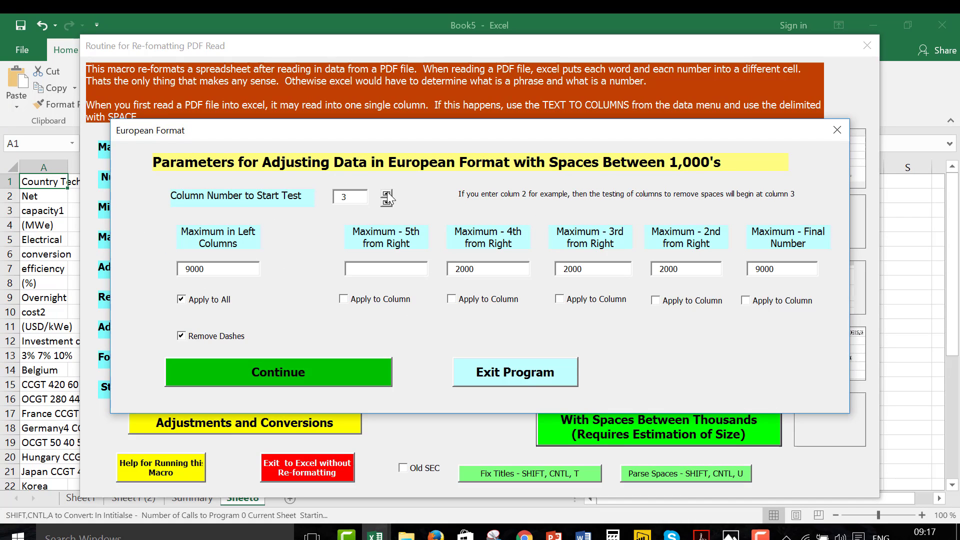
{"action": "left_click", "coordinate": [239, 270]}
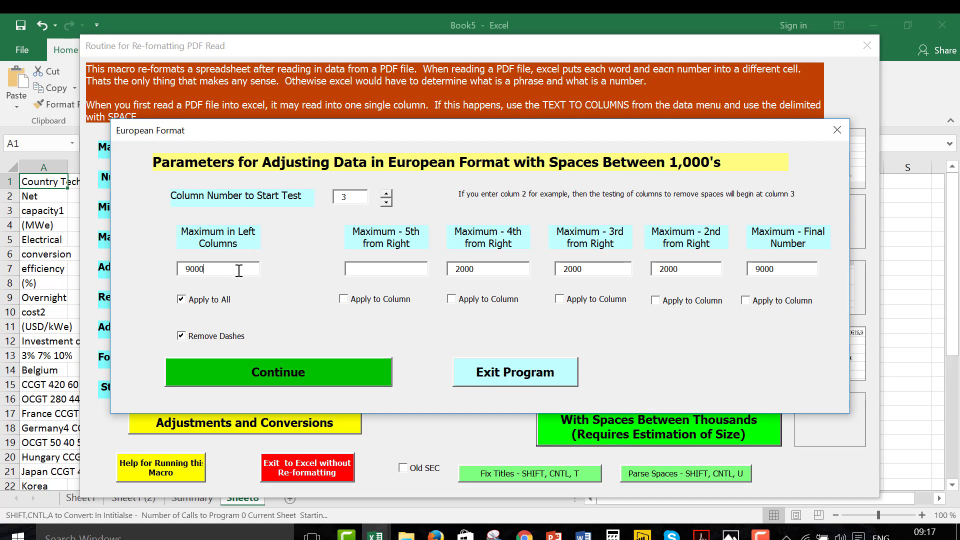
{"action": "key", "text": "BackSpace"}
{"action": "key", "text": "BackSpace"}
{"action": "key", "text": "BackSpace"}
{"action": "key", "text": "BackSpace"}
{"action": "type", "text": "3000"}
{"action": "left_click", "coordinate": [187, 337]}
- Run the European-format fix and compare the new Sheet8 (2) against the original Sheet8
{"action": "left_click", "coordinate": [225, 377]}
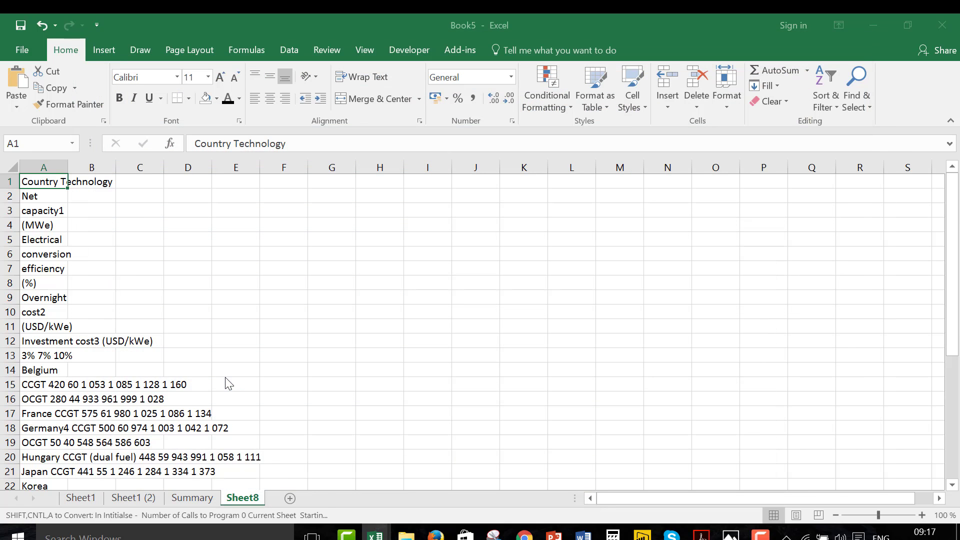
{"action": "key", "text": "Down"}
{"action": "key", "text": "Down"}
{"action": "key", "text": "Down"}
{"action": "key", "text": "Down"}
{"action": "key", "text": "Down"}
{"action": "key", "text": "Down"}
{"action": "key", "text": "Down"}
{"action": "key", "text": "Down"}
{"action": "key", "text": "Down"}
{"action": "key", "text": "Down"}
{"action": "key", "text": "Down"}
{"action": "key", "text": "Down"}
{"action": "key", "text": "Down"}
{"action": "key", "text": "Down"}
{"action": "key", "text": "Down"}
{"action": "key", "text": "Down"}
{"action": "key", "text": "Down"}
{"action": "key", "text": "Down"}
{"action": "key", "text": "Down"}
{"action": "key", "text": "Down"}
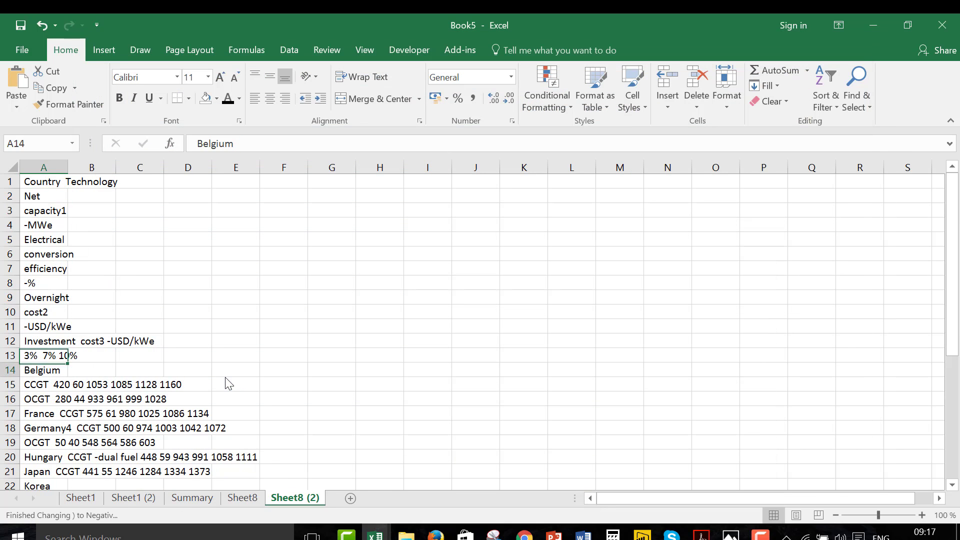
{"action": "key", "text": "Up"}
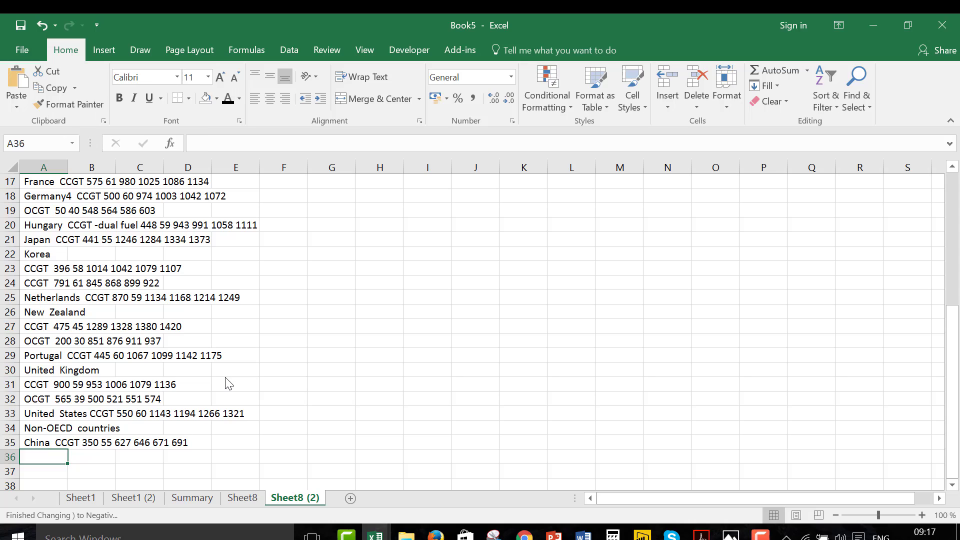
{"action": "key", "text": "Up"}
{"action": "key", "text": "Up"}
{"action": "key", "text": "Up"}
{"action": "key", "text": "Up"}
{"action": "key", "text": "Up"}
{"action": "key", "text": "Up"}
{"action": "key", "text": "Up"}
{"action": "key", "text": "Up"}
{"action": "key", "text": "Up"}
{"action": "key", "text": "Up"}
{"action": "key", "text": "Up"}
{"action": "key", "text": "Up"}
{"action": "key", "text": "Up"}
{"action": "key", "text": "Up"}
{"action": "key", "text": "Up"}
{"action": "key", "text": "Up"}
{"action": "key", "text": "Up"}
{"action": "key", "text": "Up"}
{"action": "key", "text": "ctrl+Page_Up"}
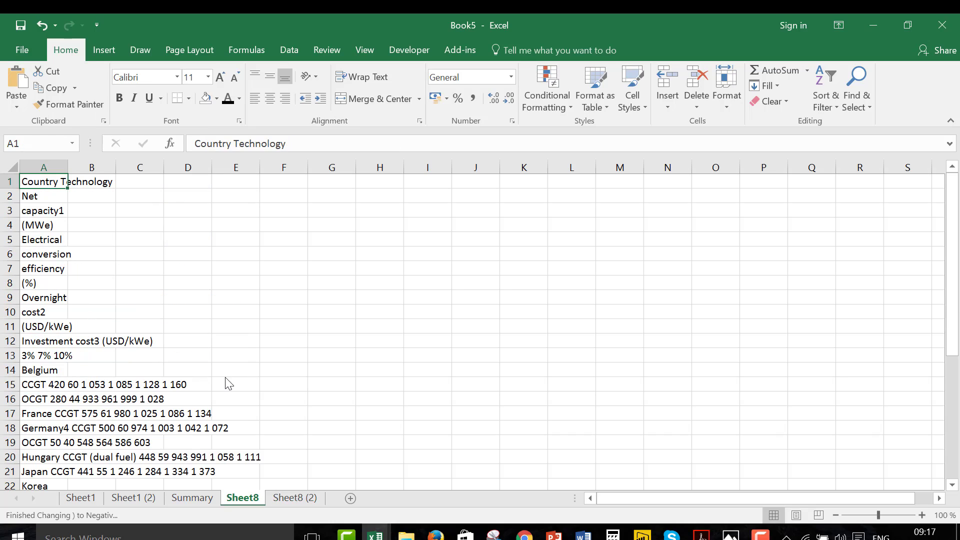
{"action": "key", "text": "Down"}
{"action": "key", "text": "ctrl+Page_Down"}
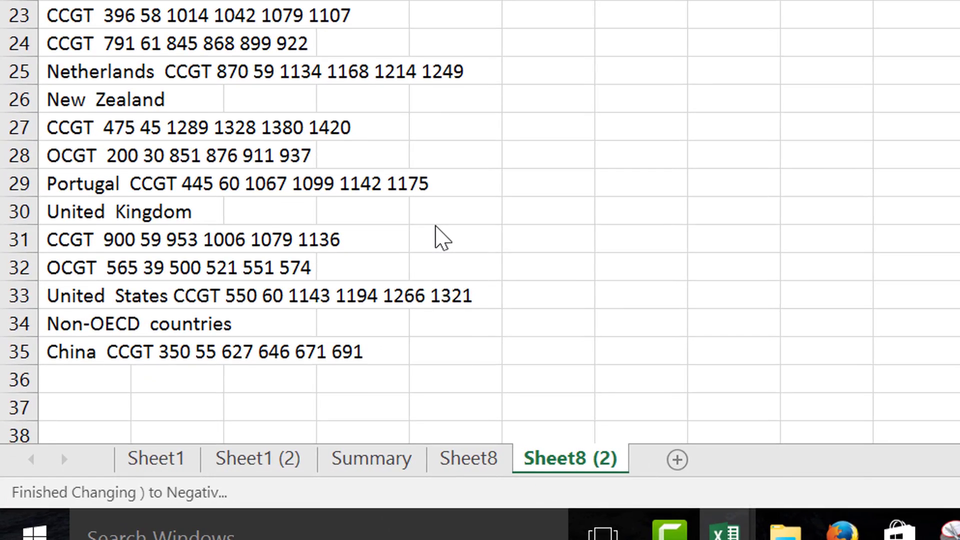
- Review Sheet8 (2) down to the China row and return to the top
{"action": "scroll", "coordinate": [443, 239], "scroll_direction": "up", "scroll_amount": 5}
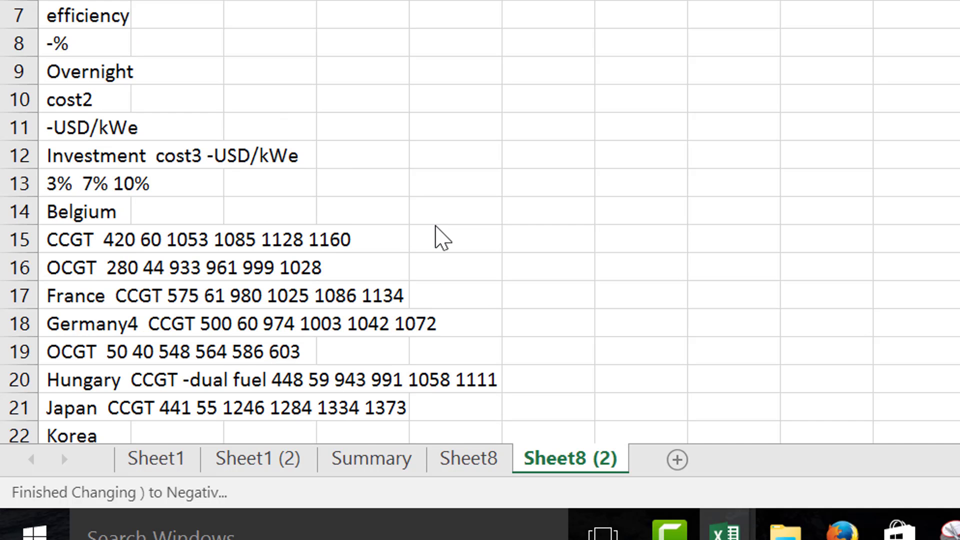
{"action": "key", "text": "Down"}
{"action": "key", "text": "Down"}
{"action": "key", "text": "Down"}
{"action": "key", "text": "Down"}
{"action": "key", "text": "Down"}
{"action": "key", "text": "Down"}
{"action": "key", "text": "Down"}
{"action": "key", "text": "Down"}
{"action": "key", "text": "Down"}
{"action": "key", "text": "Down"}
{"action": "key", "text": "Down"}
{"action": "key", "text": "Down"}
{"action": "key", "text": "Down"}
{"action": "key", "text": "Down"}
{"action": "key", "text": "Down"}
{"action": "key", "text": "Down"}
{"action": "key", "text": "Down"}
{"action": "key", "text": "Down"}
{"action": "key", "text": "Down"}
{"action": "key", "text": "Down"}
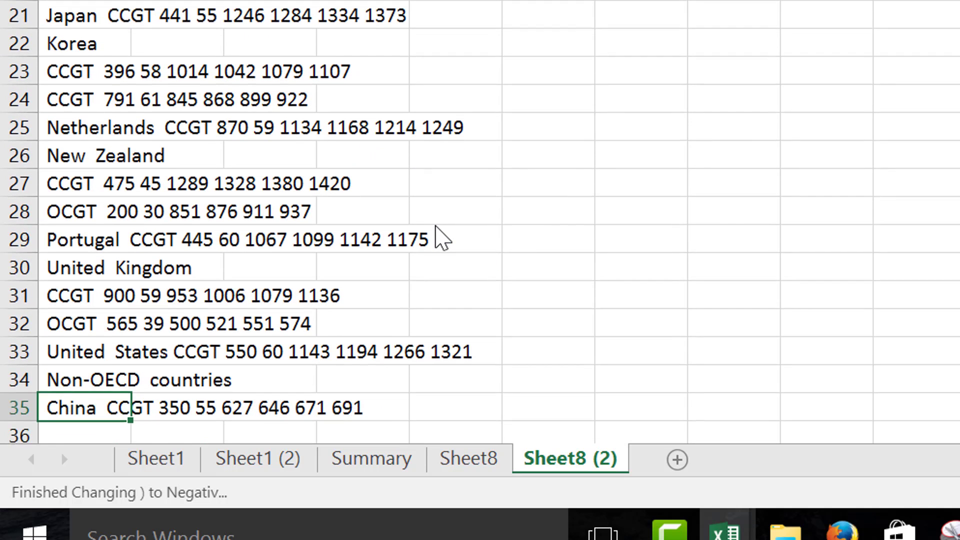
{"action": "key", "text": "Down"}
{"action": "key", "text": "Down"}
{"action": "key", "text": "Up"}
{"action": "key", "text": "Up"}
{"action": "key", "text": "Up"}
{"action": "key", "text": "Up"}
{"action": "key", "text": "Up"}
{"action": "key", "text": "Up"}
{"action": "key", "text": "Up"}
{"action": "key", "text": "Up"}
{"action": "key", "text": "Up"}
{"action": "key", "text": "Up"}
{"action": "key", "text": "Up"}
{"action": "key", "text": "Up"}
{"action": "key", "text": "Up"}
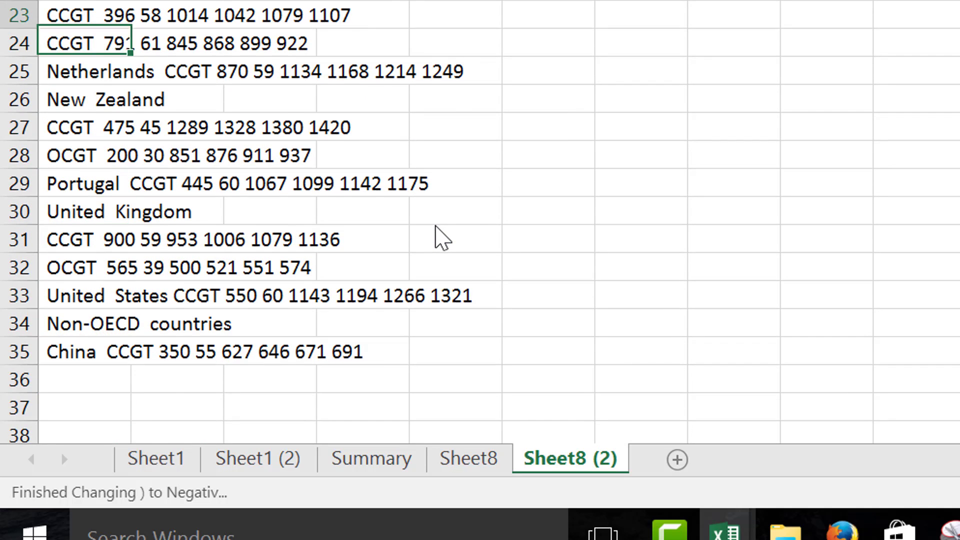
{"action": "scroll", "coordinate": [443, 239], "scroll_direction": "up", "scroll_amount": 5}
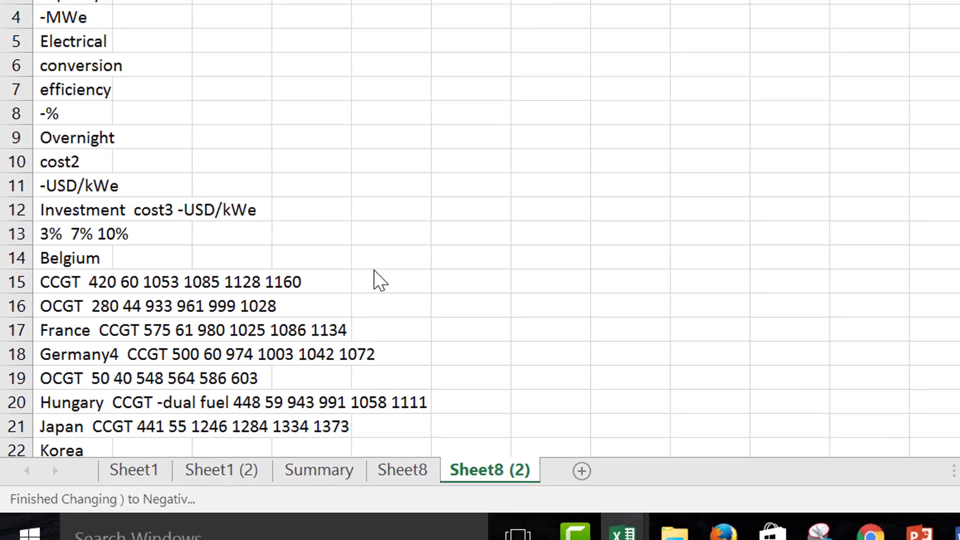
{"action": "key", "text": "ctrl+Home"}
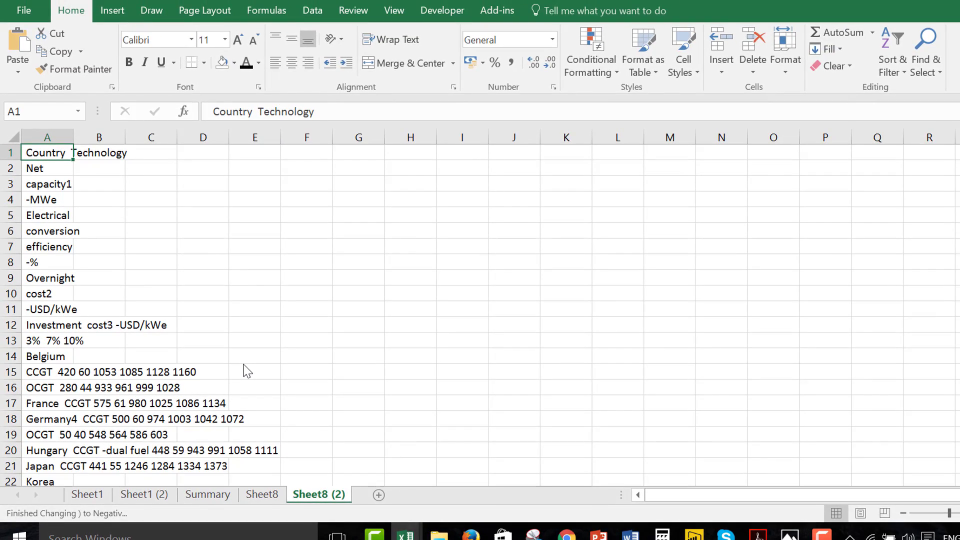
- Rerun the macro and split the unseparated rows into numeric columns B–G on Sheet8 (3)
{"action": "key", "text": "ctrl+shift+a"}
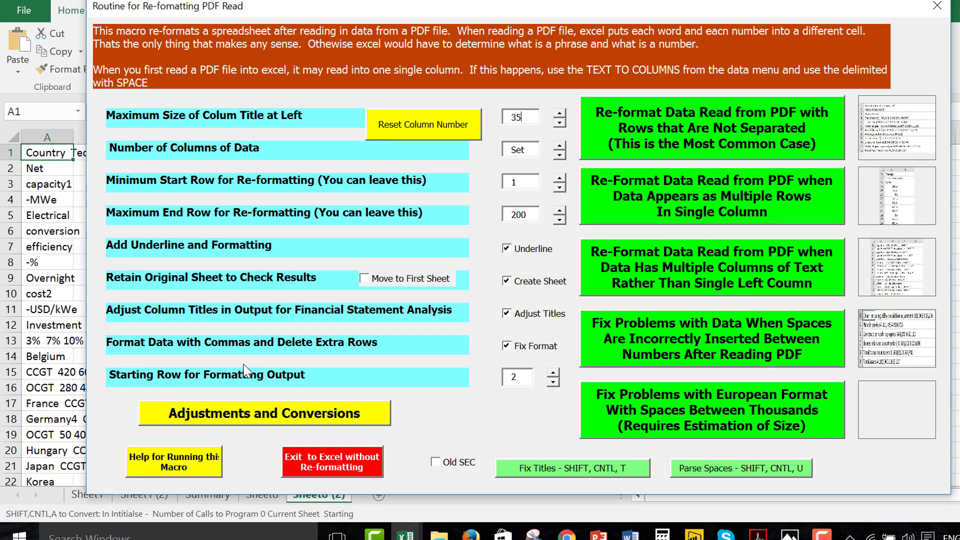
{"action": "left_click", "coordinate": [650, 128]}
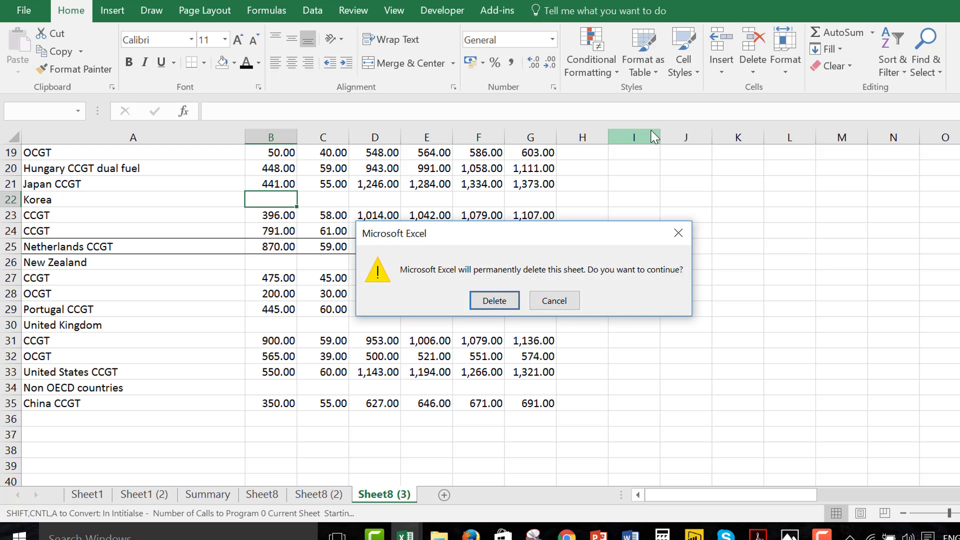
- Delete Sheet8 (3), disable Underline Net in Adjustments and Conversions, and regenerate the split columns
{"action": "key", "text": "Return"}
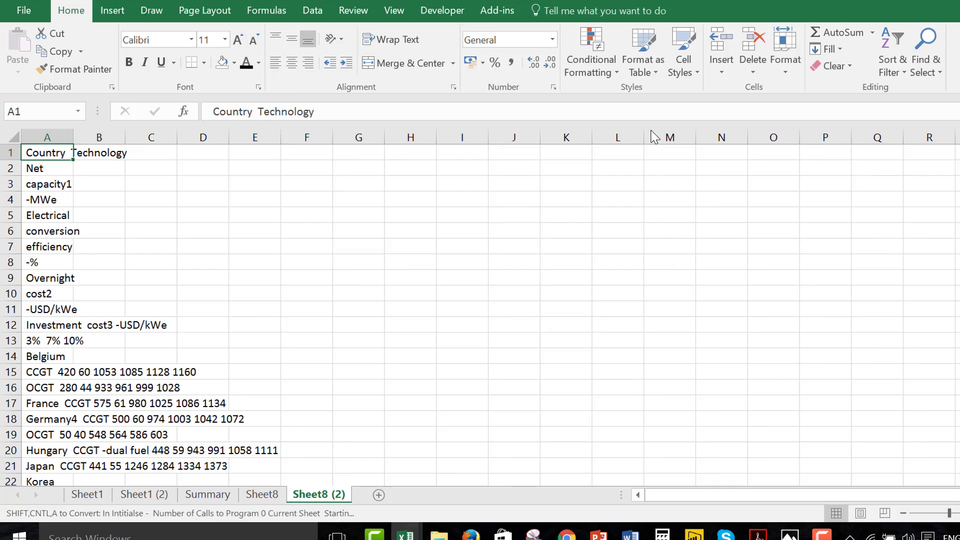
{"action": "key", "text": "ctrl+shift+a"}
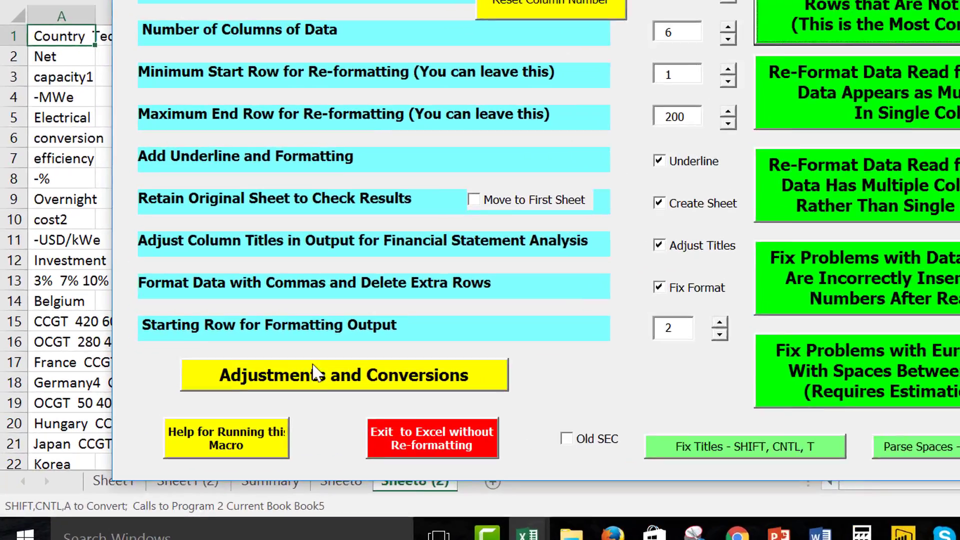
{"action": "left_click", "coordinate": [307, 375]}
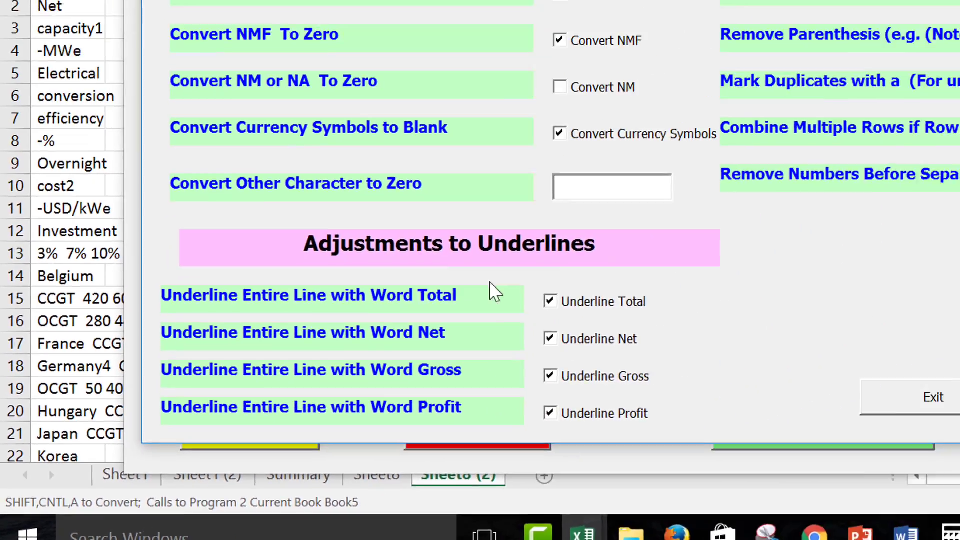
{"action": "left_click", "coordinate": [556, 340]}
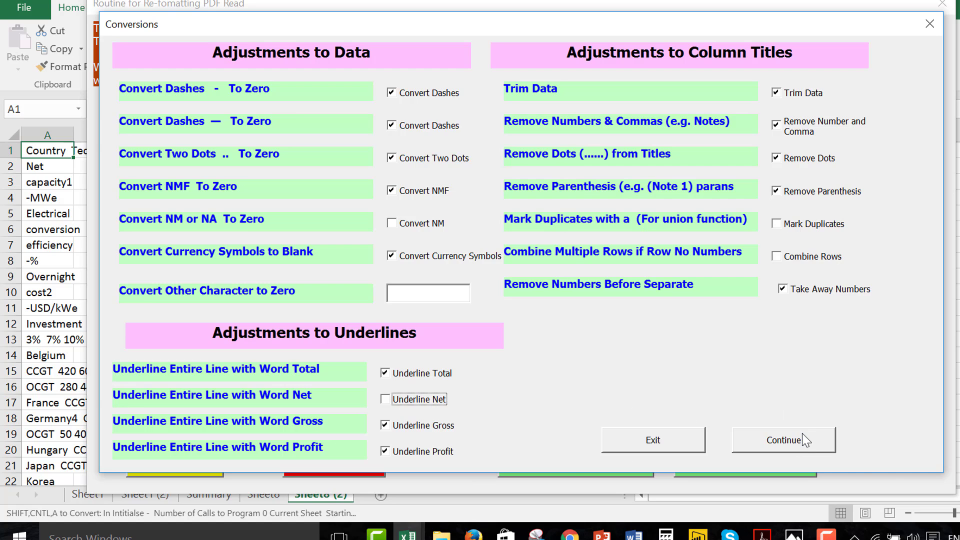
{"action": "left_click", "coordinate": [795, 445]}
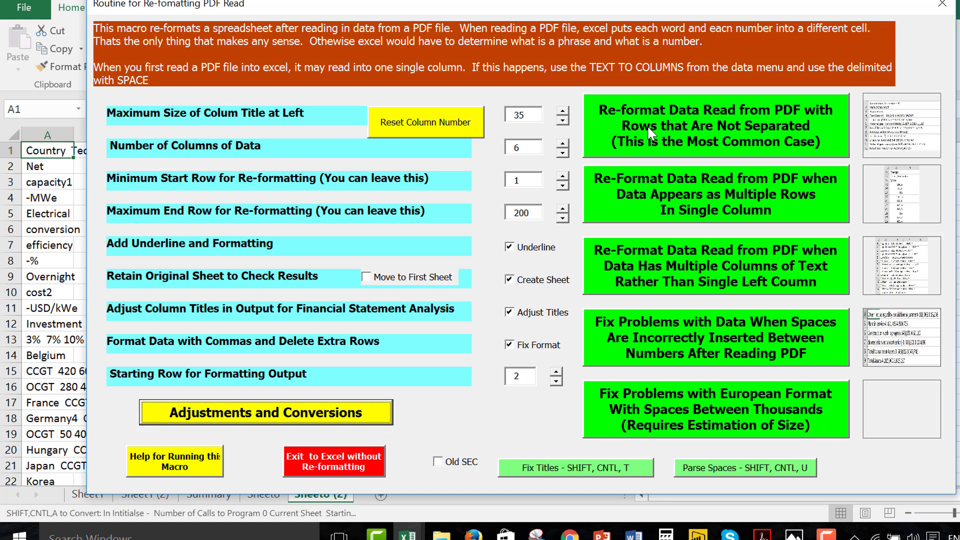
{"action": "left_click", "coordinate": [640, 124]}
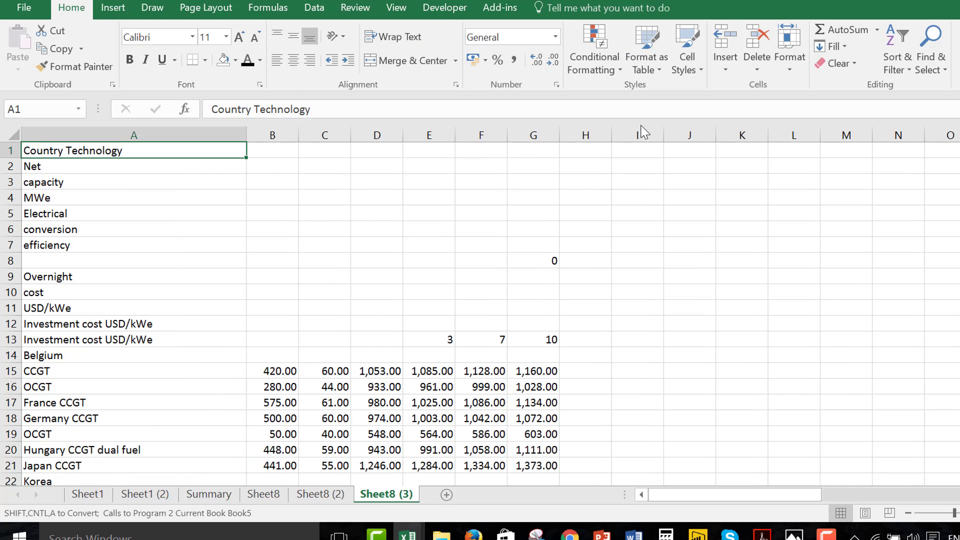
- Select the title rows A1:A13 and run the title-combining macro with Ctrl+Shift+A
{"action": "key", "text": "Down"}
{"action": "key", "text": "Down"}
{"action": "key", "text": "Down"}
{"action": "key", "text": "Down"}
{"action": "key", "text": "Down"}
{"action": "key", "text": "Down"}
{"action": "key", "text": "Down"}
{"action": "key", "text": "Down"}
{"action": "key", "text": "Down"}
{"action": "key", "text": "Down"}
{"action": "key", "text": "Down"}
{"action": "key", "text": "Down"}
{"action": "key", "text": "Down"}
{"action": "key", "text": "Down"}
{"action": "key", "text": "Down"}
{"action": "key", "text": "Down"}
{"action": "key", "text": "Down"}
{"action": "key", "text": "Down"}
{"action": "key", "text": "Down"}
{"action": "key", "text": "Down"}
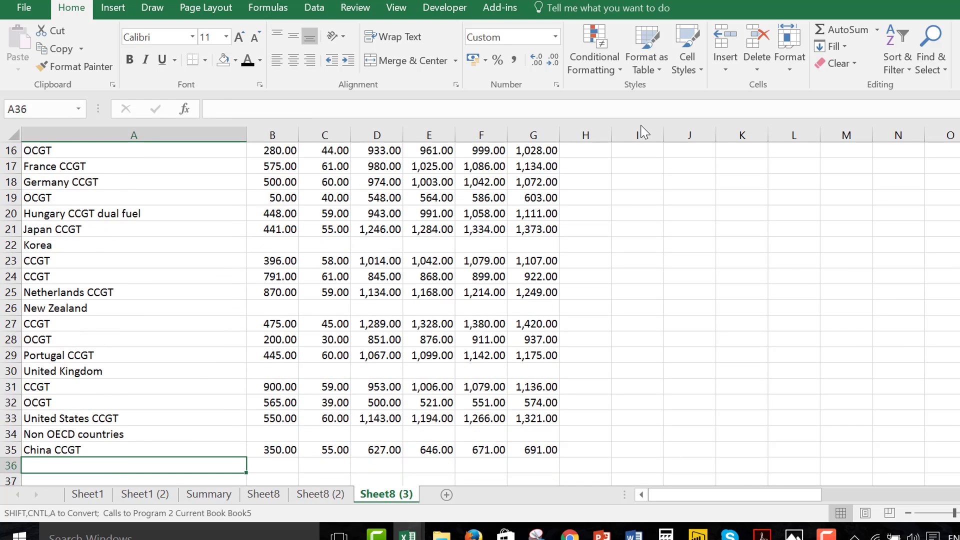
{"action": "key", "text": "Down"}
{"action": "key", "text": "Down"}
{"action": "key", "text": "Down"}
{"action": "key", "text": "Down"}
{"action": "key", "text": "Down"}
{"action": "key", "text": "Up"}
{"action": "key", "text": "Up"}
{"action": "key", "text": "Up"}
{"action": "key", "text": "Up"}
{"action": "key", "text": "Up"}
{"action": "key", "text": "Up"}
{"action": "key", "text": "Up"}
{"action": "key", "text": "Up"}
{"action": "key", "text": "Up"}
{"action": "key", "text": "Up"}
{"action": "key", "text": "Up"}
{"action": "key", "text": "Up"}
{"action": "key", "text": "Up"}
{"action": "key", "text": "Up"}
{"action": "key", "text": "Up"}
{"action": "key", "text": "Up"}
{"action": "key", "text": "Up"}
{"action": "key", "text": "Up"}
{"action": "key", "text": "Up"}
{"action": "key", "text": "Up"}
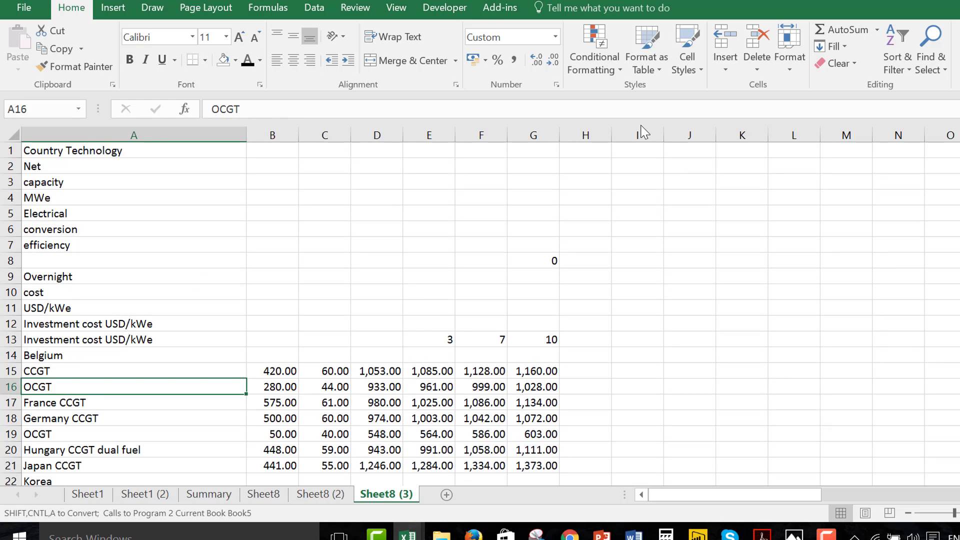
{"action": "key", "text": "Up"}
{"action": "key", "text": "Up"}
{"action": "key", "text": "Up"}
{"action": "key", "text": "Up"}
{"action": "key", "text": "Up"}
{"action": "key", "text": "Up"}
{"action": "key", "text": "Up"}
{"action": "key", "text": "Up"}
{"action": "key", "text": "Up"}
{"action": "key", "text": "Up"}
{"action": "key", "text": "Up"}
{"action": "key", "text": "Up"}
{"action": "key", "text": "Up"}
{"action": "key", "text": "Up"}
{"action": "key", "text": "Up"}
{"action": "key", "text": "shift+Down"}
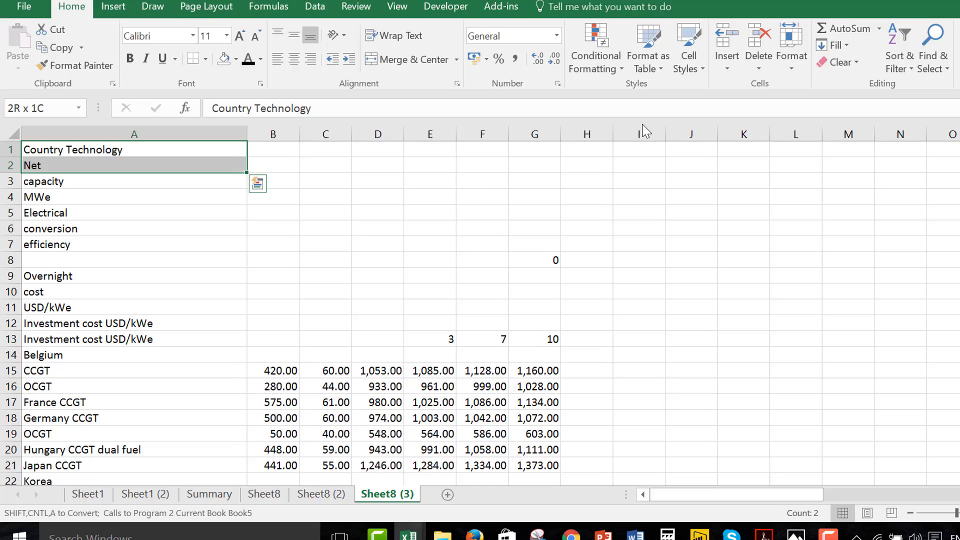
{"action": "key", "text": "shift+Down"}
{"action": "key", "text": "shift+Down"}
{"action": "key", "text": "shift+Down"}
{"action": "key", "text": "shift+Down"}
{"action": "key", "text": "shift+Down"}
{"action": "key", "text": "shift+Down"}
{"action": "key", "text": "shift+Down"}
{"action": "key", "text": "shift+Down"}
{"action": "key", "text": "shift+Down"}
{"action": "key", "text": "shift+Down"}
{"action": "key", "text": "shift+Down"}
{"action": "key", "text": "shift+Down"}
{"action": "key", "text": "shift+Up"}
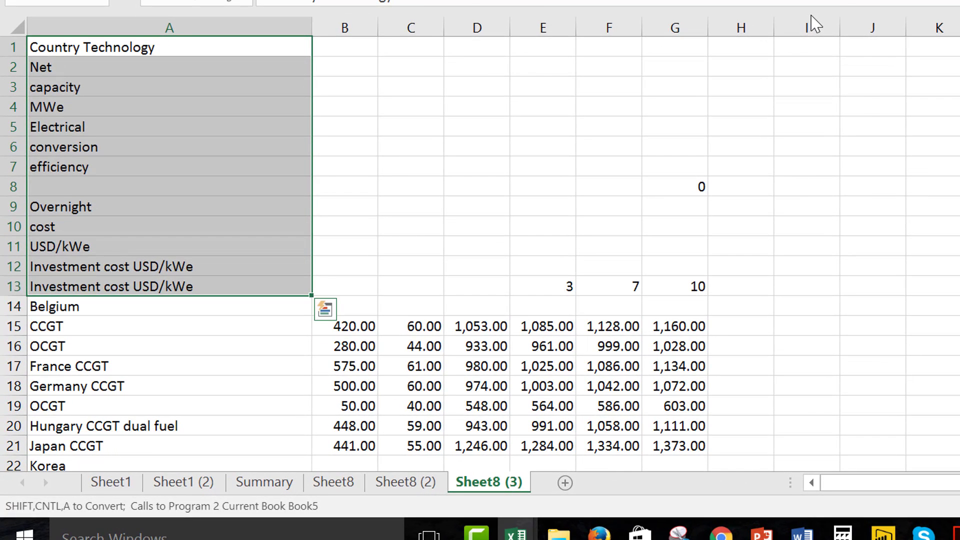
{"action": "key", "text": "ctrl+shift+a"}
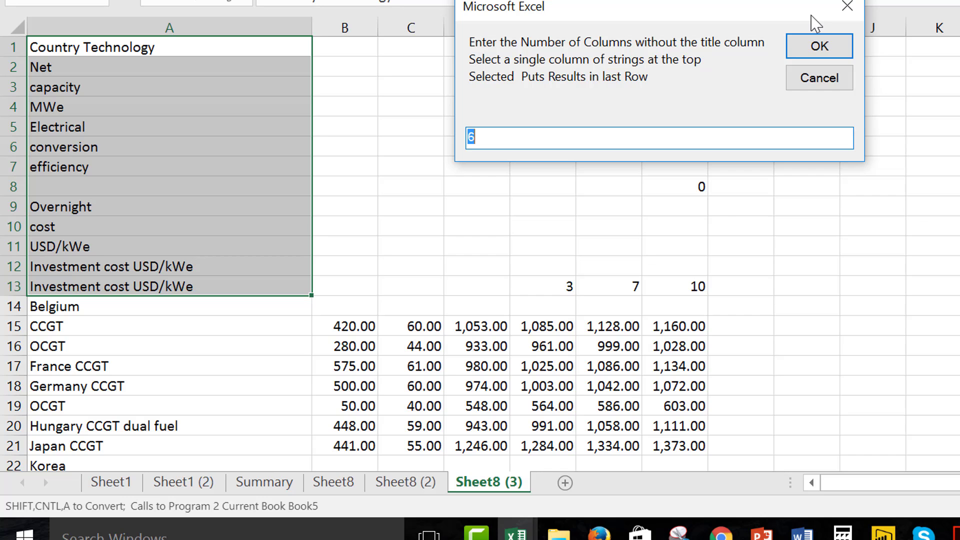
- Accept 6 data columns and specify 3 title rows for the combined titles
{"action": "key", "text": "Return"}
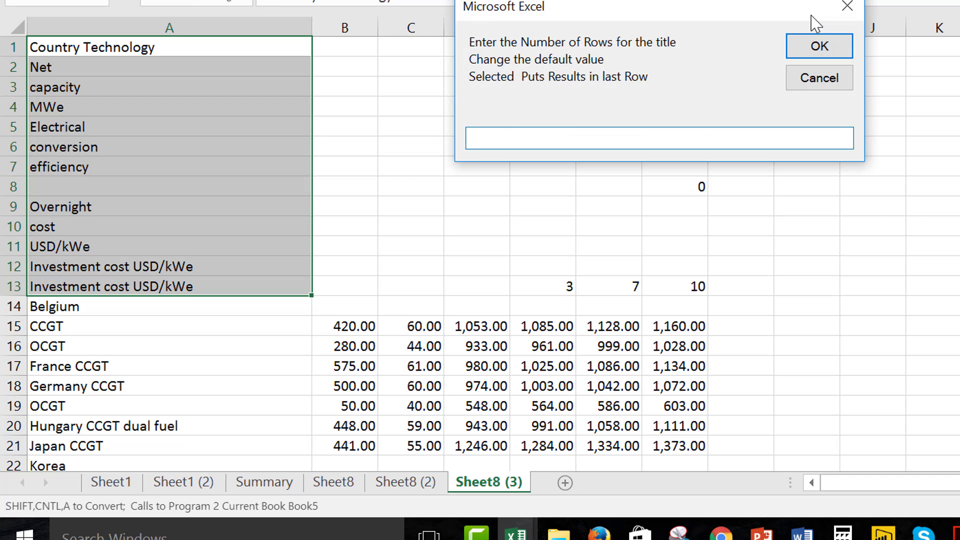
{"action": "type", "text": "3"}
{"action": "key", "text": "Return"}
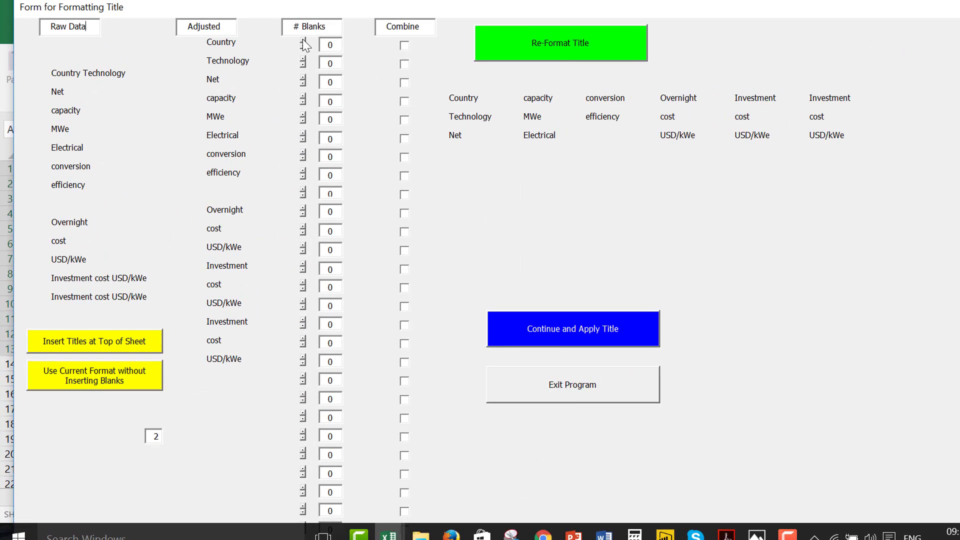
- Adjust blanks so Country, Technology and Overnight cost align, then apply the title
{"action": "left_click", "coordinate": [303, 42]}
{"action": "left_click", "coordinate": [303, 42]}
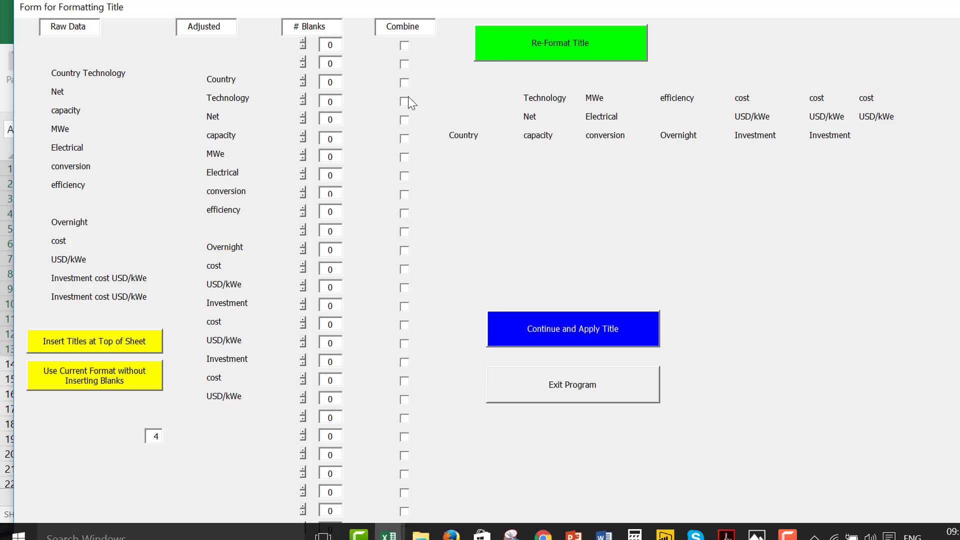
{"action": "left_click", "coordinate": [304, 98]}
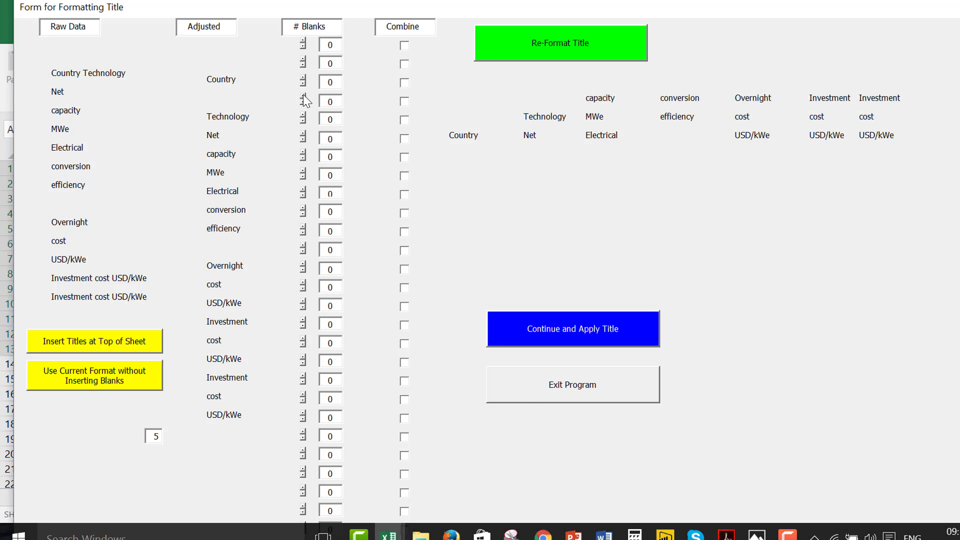
{"action": "left_click", "coordinate": [303, 96]}
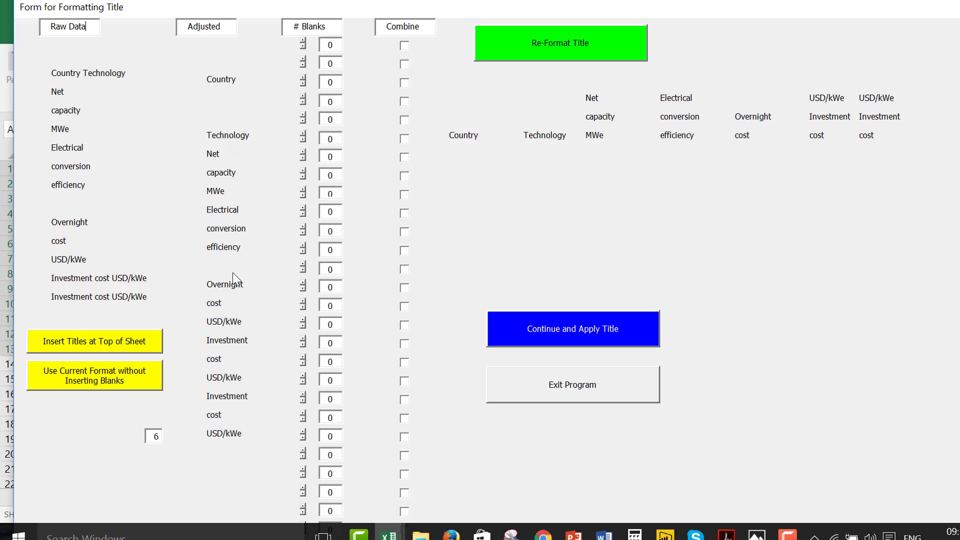
{"action": "left_click", "coordinate": [405, 270]}
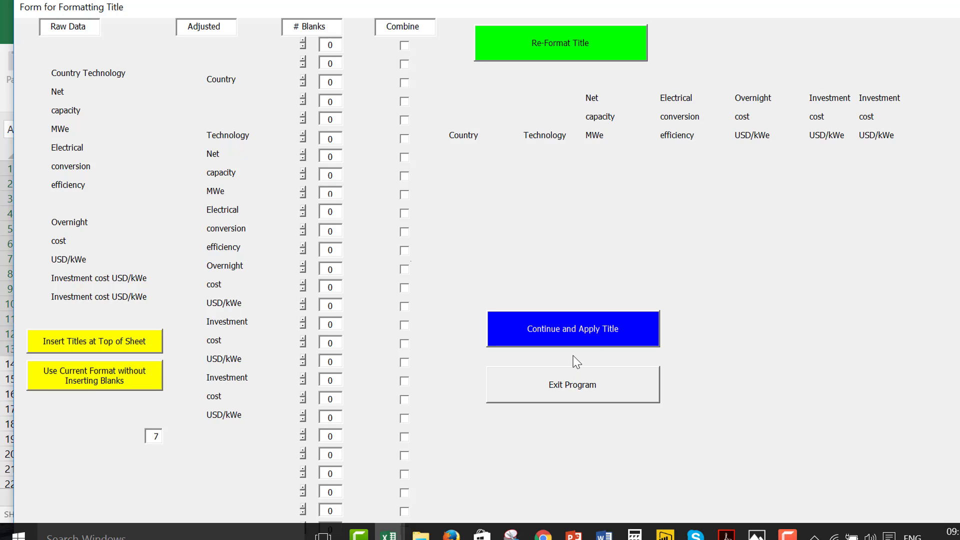
{"action": "left_click", "coordinate": [578, 334]}
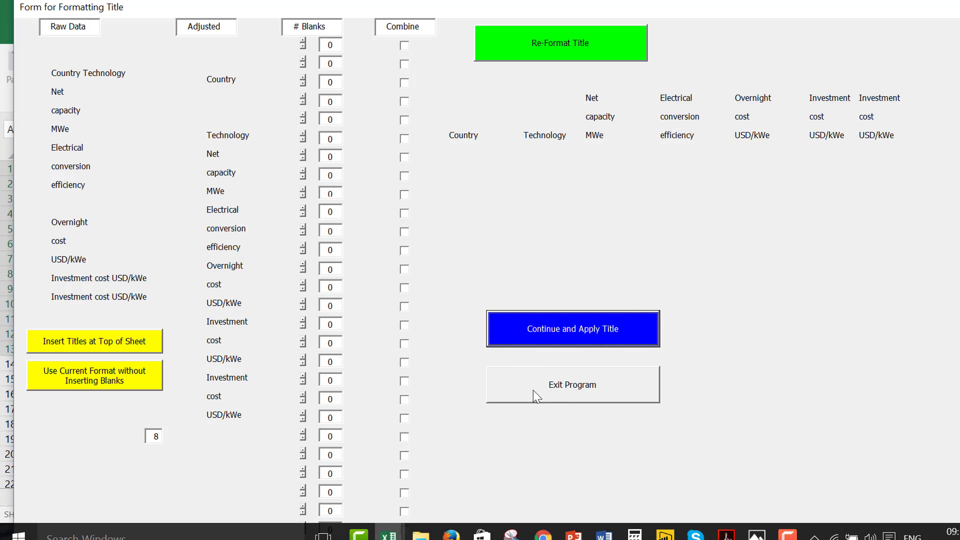
{"action": "left_click", "coordinate": [562, 388]}
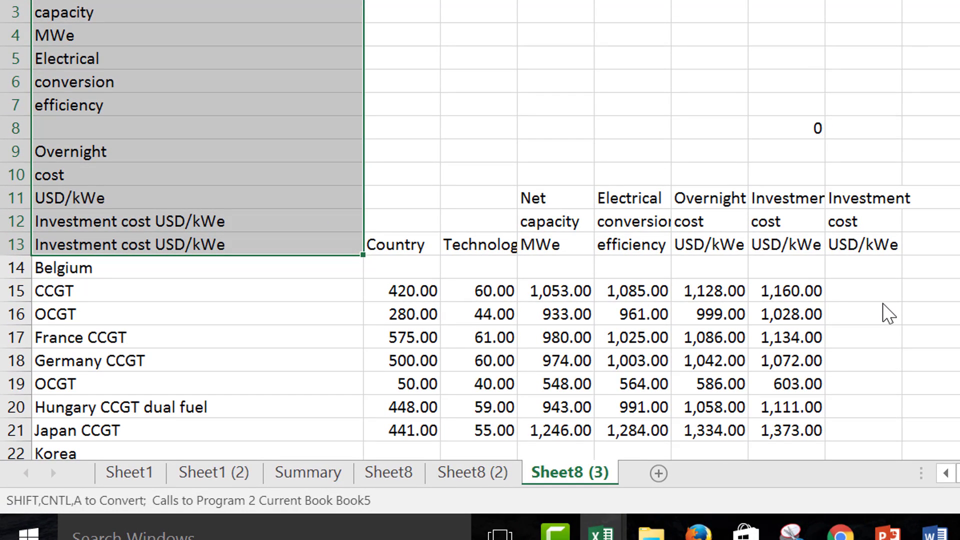
- Clear the old stacked title text from A3:A13
{"action": "key", "text": "Delete"}
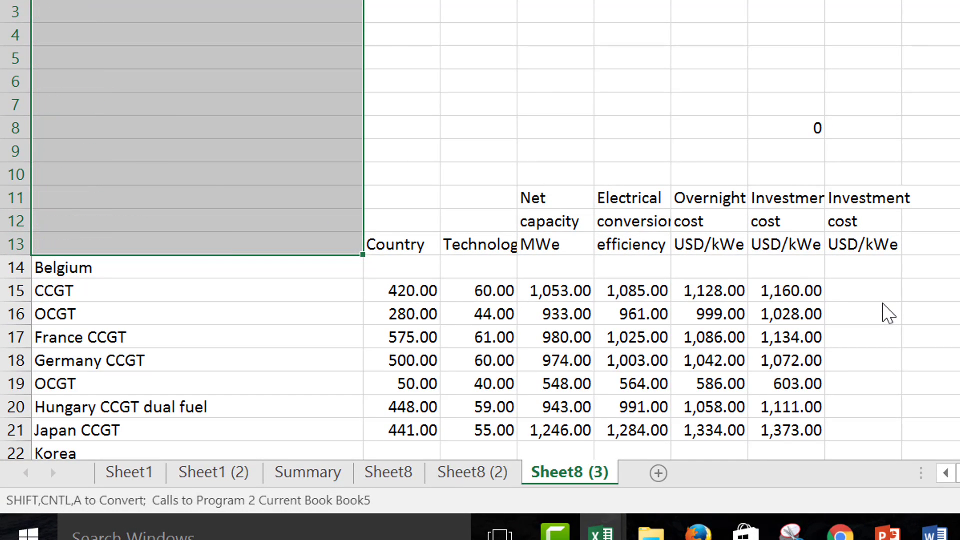
{"action": "key", "text": "Right"}
{"action": "key", "text": "Down"}
{"action": "key", "text": "Down"}
{"action": "key", "text": "Down"}
{"action": "key", "text": "Down"}
{"action": "key", "text": "Down"}
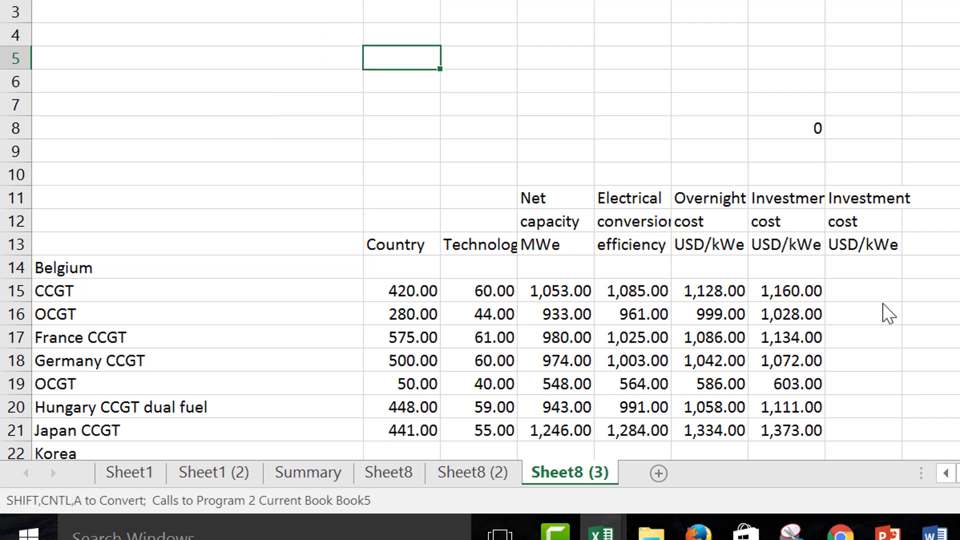
{"action": "key", "text": "Down"}
{"action": "key", "text": "Down"}
{"action": "key", "text": "Down"}
{"action": "key", "text": "Down"}
{"action": "key", "text": "Down"}
{"action": "key", "text": "Down"}
- Insert a new empty column A, shifting the table one column right
{"action": "key", "text": "Left"}
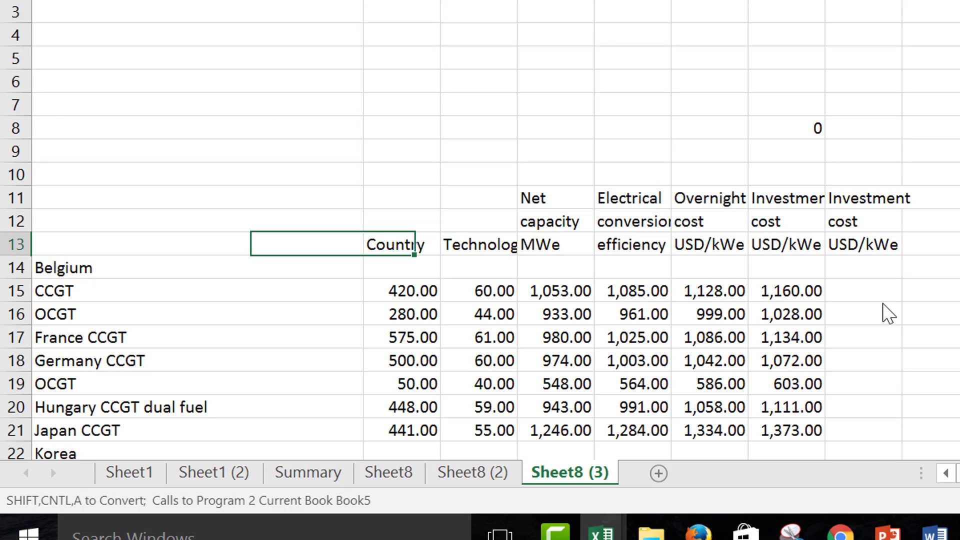
{"action": "key", "text": "Down"}
{"action": "key", "text": "ctrl+space"}
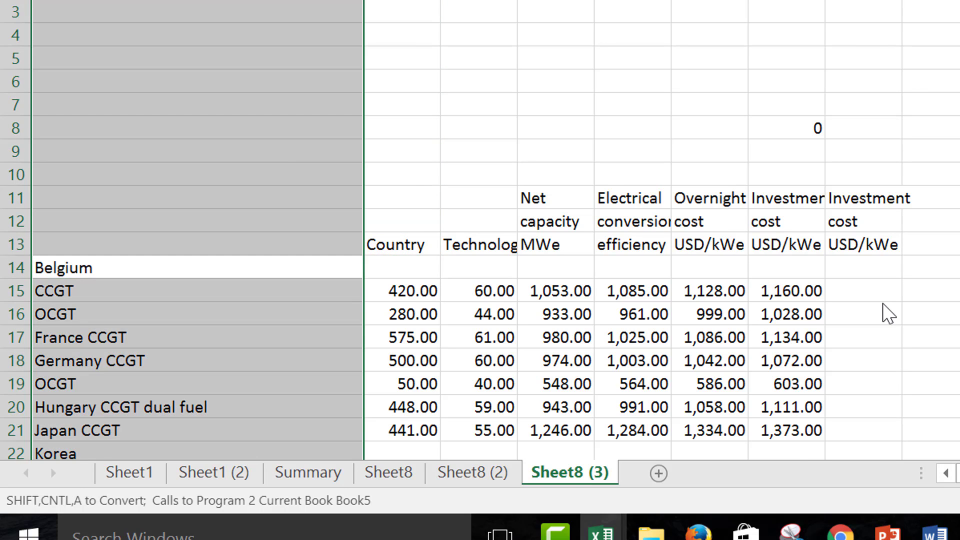
{"action": "key", "text": "ctrl+shift+plus"}
{"action": "key", "text": "Right"}
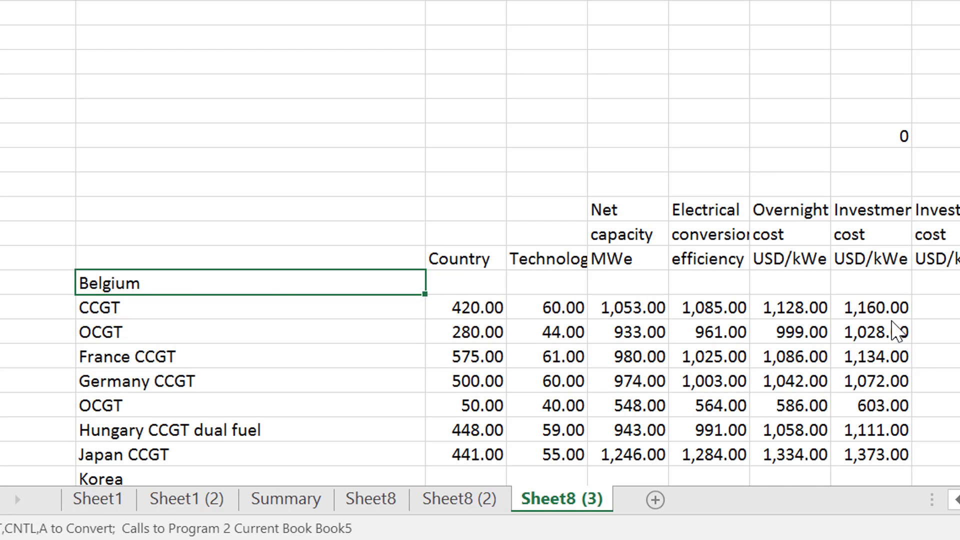
- Move Belgium into the new country column and fill it down beside the OCGT row
{"action": "key", "text": "ctrl+a"}
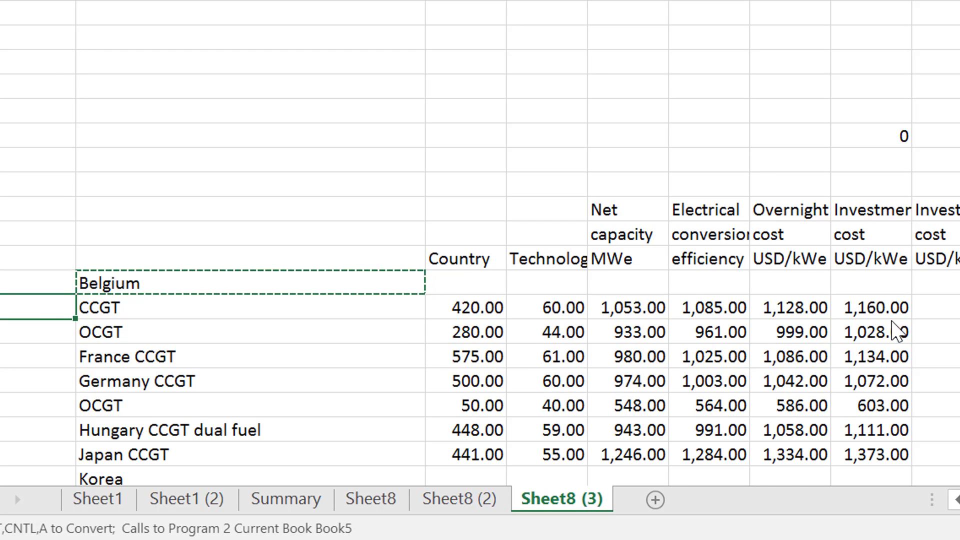
{"action": "key", "text": "Up"}
{"action": "key", "text": "shift+Down"}
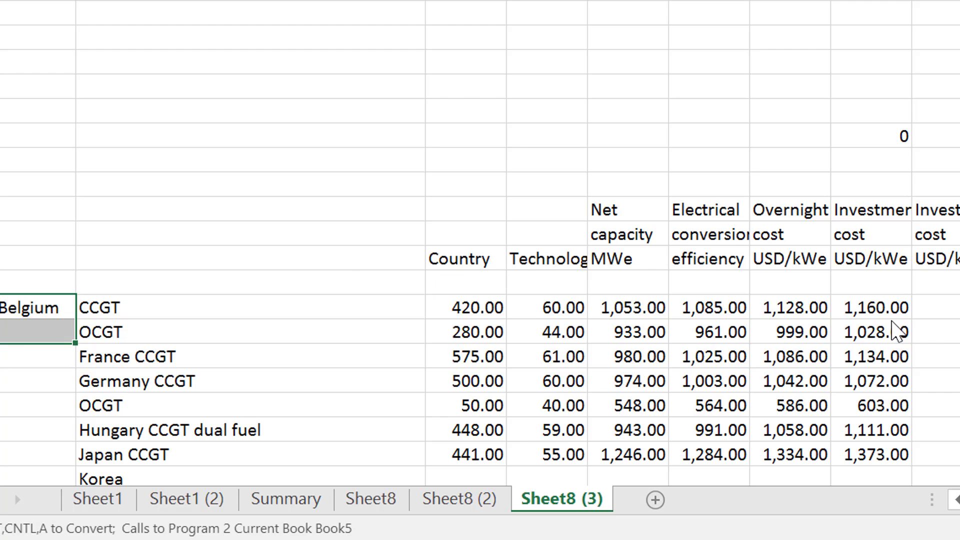
{"action": "key", "text": "ctrl+d"}
- Copy the France CCGT entry into the country column and trim it to France
{"action": "key", "text": "Down"}
{"action": "key", "text": "Down"}
{"action": "key", "text": "Right"}
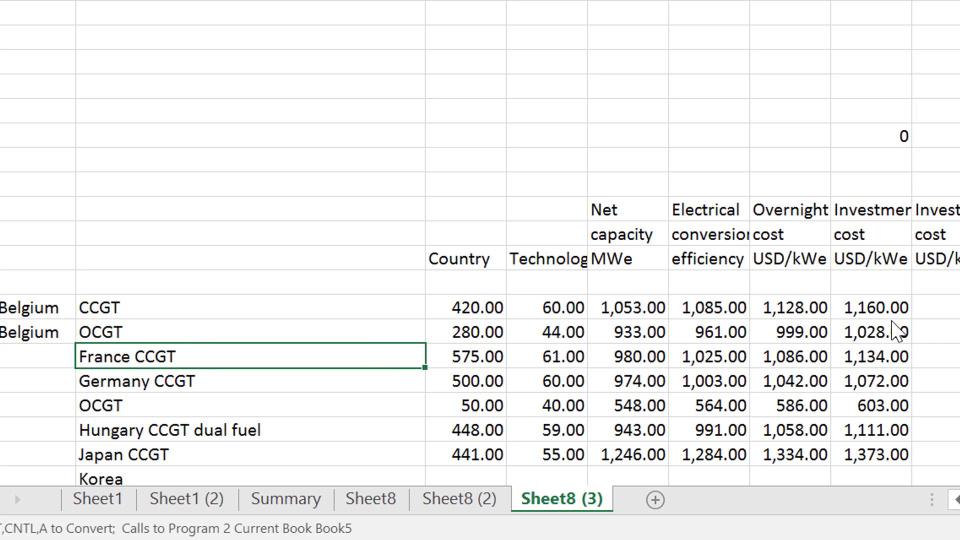
{"action": "key", "text": "F2"}
{"action": "key", "text": "Left"}
{"action": "key", "text": "Return"}
{"action": "key", "text": "Up"}
{"action": "key", "text": "ctrl+c"}
{"action": "key", "text": "Left"}
{"action": "key", "text": "ctrl+v"}
{"action": "key", "text": "F2"}
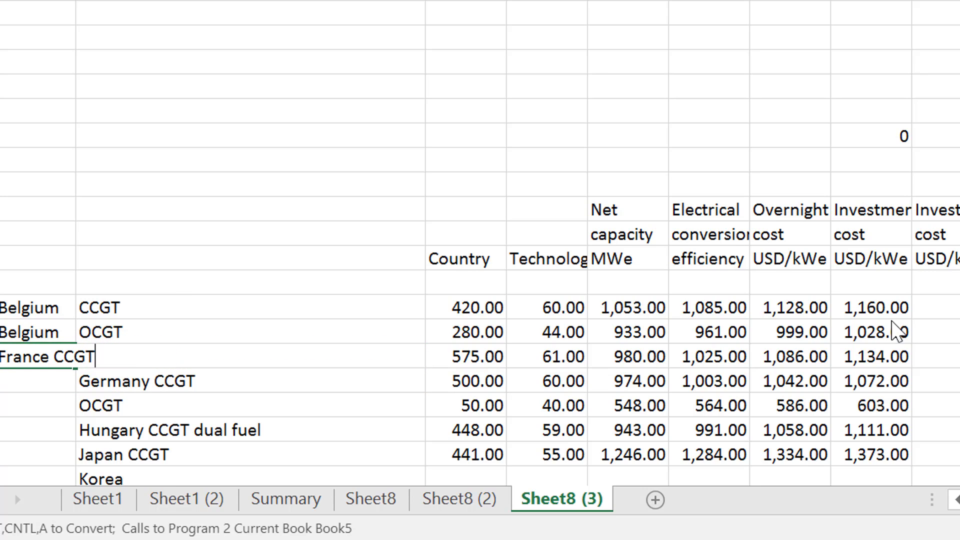
{"action": "key", "text": "BackSpace"}
{"action": "key", "text": "BackSpace"}
{"action": "key", "text": "BackSpace"}
{"action": "key", "text": "BackSpace"}
{"action": "key", "text": "BackSpace"}
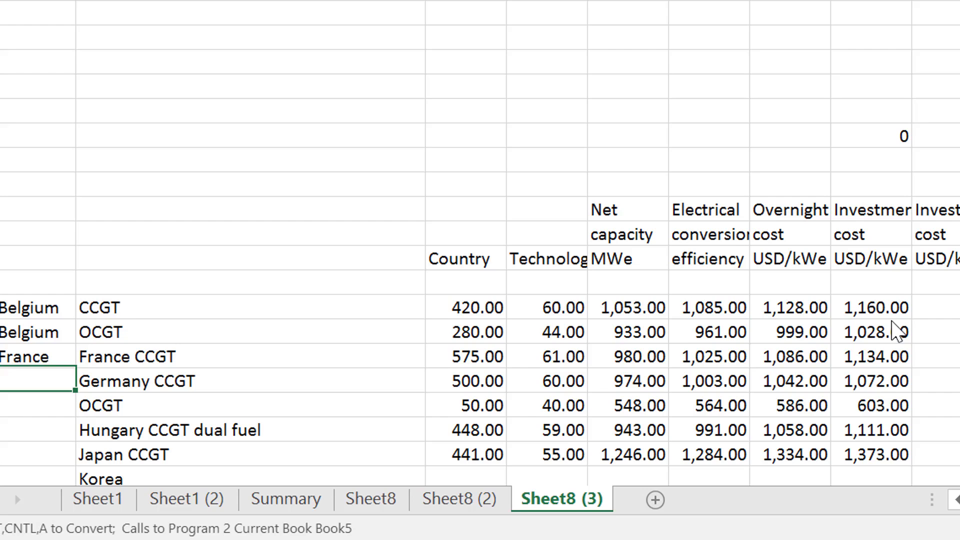
- Edit France's technology cell so it reads just CCGT
{"action": "key", "text": "Up"}
{"action": "key", "text": "Right"}
{"action": "key", "text": "F2"}
{"action": "key", "text": "Left"}
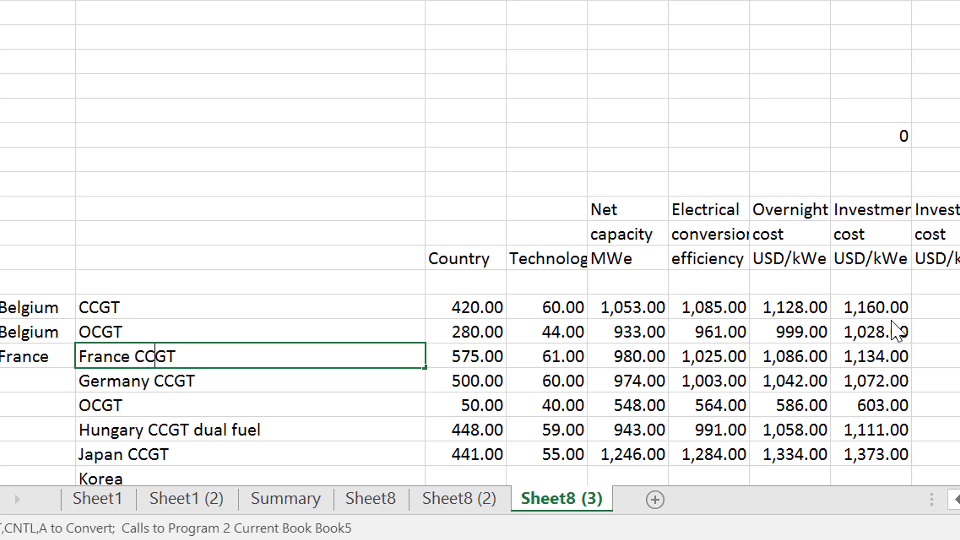
{"action": "key", "text": "Left"}
{"action": "key", "text": "Left"}
{"action": "key", "text": "BackSpace"}
{"action": "key", "text": "BackSpace"}
{"action": "key", "text": "BackSpace"}
{"action": "key", "text": "BackSpace"}
{"action": "key", "text": "BackSpace"}
{"action": "key", "text": "BackSpace"}
{"action": "key", "text": "BackSpace"}
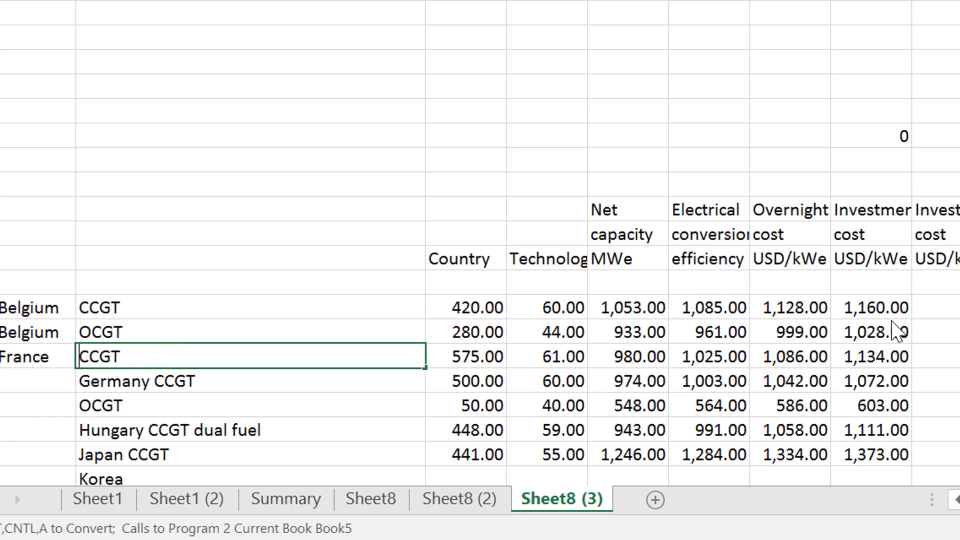
{"action": "key", "text": "Return"}
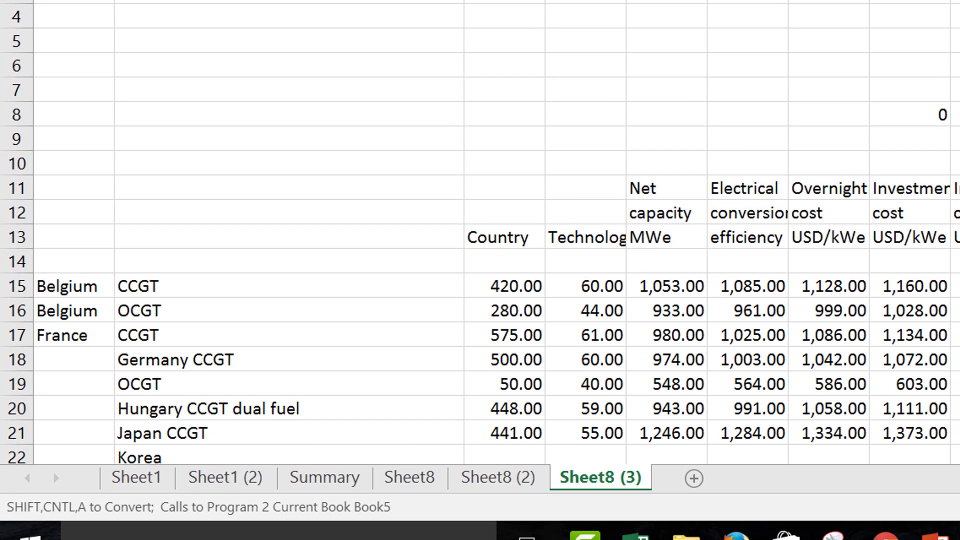
- Split the remaining country and technology entries with the Ctrl+Shift+A macro
{"action": "key", "text": "ctrl+shift+a"}
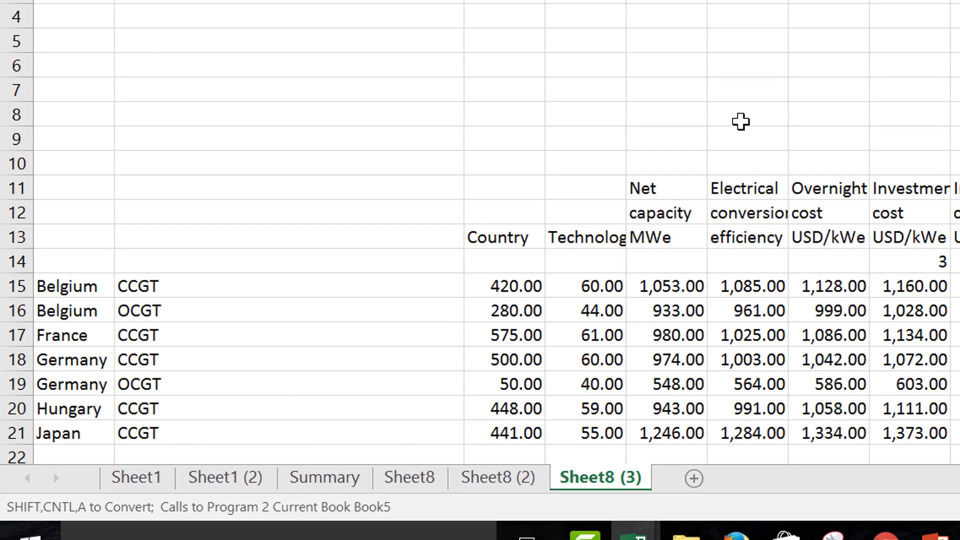
{"action": "key", "text": "Down"}
{"action": "key", "text": "Down"}
{"action": "key", "text": "Down"}
{"action": "key", "text": "Down"}
{"action": "key", "text": "Down"}
{"action": "key", "text": "Down"}
{"action": "key", "text": "Down"}
{"action": "key", "text": "Down"}
{"action": "key", "text": "Down"}
{"action": "key", "text": "Down"}
{"action": "key", "text": "Down"}
{"action": "key", "text": "Down"}
{"action": "key", "text": "Down"}
{"action": "key", "text": "Down"}
{"action": "key", "text": "Down"}
{"action": "key", "text": "Down"}
{"action": "key", "text": "Down"}
{"action": "key", "text": "Down"}
{"action": "key", "text": "Down"}
{"action": "key", "text": "Down"}
{"action": "key", "text": "Left"}
{"action": "key", "text": "Left"}
{"action": "key", "text": "Left"}
{"action": "key", "text": "Left"}
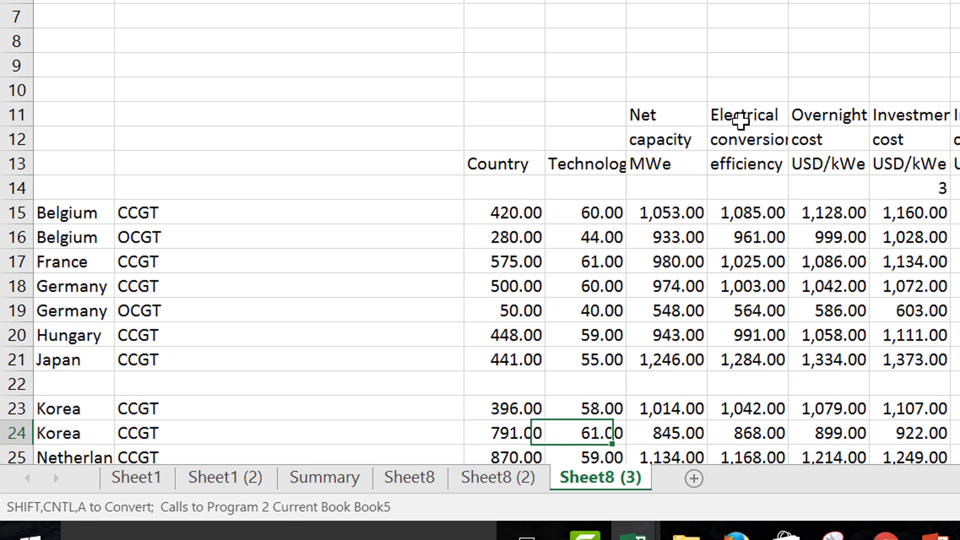
{"action": "key", "text": "Left"}
{"action": "key", "text": "Left"}
{"action": "key", "text": "Down"}
{"action": "key", "text": "Down"}
{"action": "key", "text": "Down"}
{"action": "key", "text": "Down"}
{"action": "key", "text": "Down"}
{"action": "key", "text": "Down"}
{"action": "key", "text": "Down"}
{"action": "key", "text": "Down"}
{"action": "key", "text": "Down"}
{"action": "key", "text": "Down"}
{"action": "key", "text": "Down"}
{"action": "key", "text": "Down"}
{"action": "key", "text": "Down"}
{"action": "key", "text": "Down"}
{"action": "key", "text": "Down"}
{"action": "key", "text": "Down"}
{"action": "key", "text": "Down"}
{"action": "key", "text": "Down"}
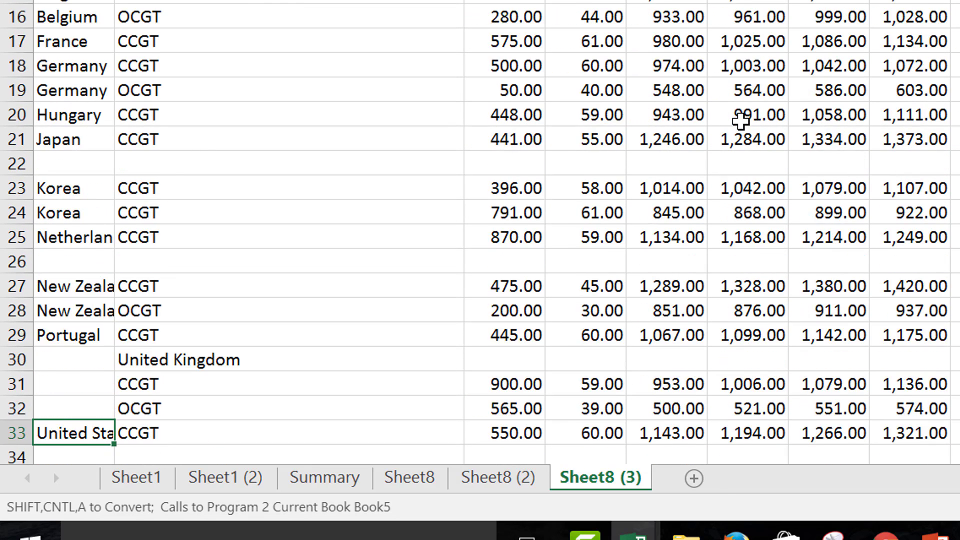
{"action": "key", "text": "Up"}
{"action": "key", "text": "Up"}
{"action": "key", "text": "Up"}
{"action": "key", "text": "Up"}
{"action": "key", "text": "Up"}
{"action": "key", "text": "Up"}
{"action": "key", "text": "Up"}
{"action": "key", "text": "Up"}
{"action": "key", "text": "Up"}
{"action": "key", "text": "Up"}
{"action": "key", "text": "Up"}
{"action": "key", "text": "Up"}
{"action": "key", "text": "Up"}
{"action": "key", "text": "Up"}
{"action": "key", "text": "Up"}
{"action": "key", "text": "Up"}
{"action": "key", "text": "Up"}
{"action": "key", "text": "Up"}
{"action": "key", "text": "Up"}
{"action": "key", "text": "Up"}
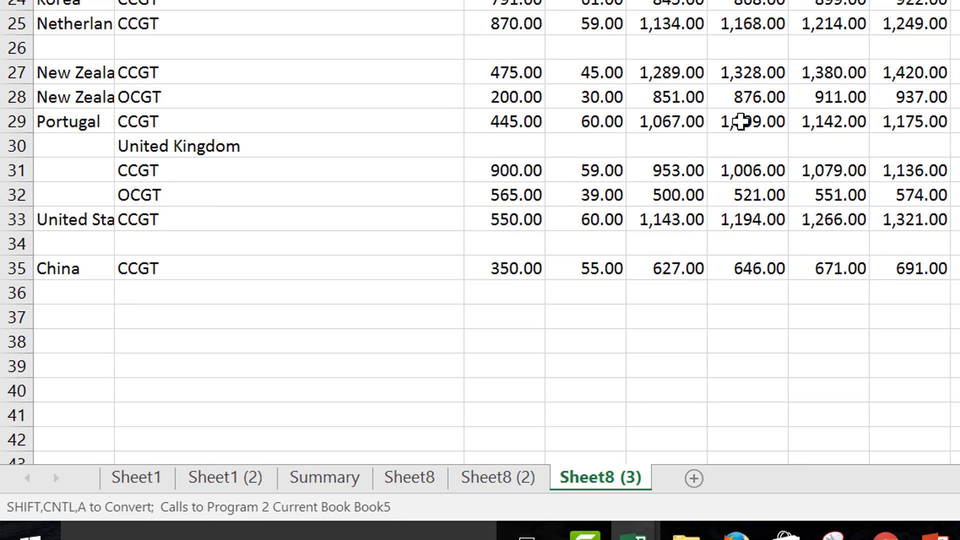
{"action": "key", "text": "Up"}
{"action": "key", "text": "Up"}
{"action": "key", "text": "Up"}
{"action": "key", "text": "Up"}
{"action": "key", "text": "Up"}
{"action": "key", "text": "Up"}
{"action": "key", "text": "Up"}
{"action": "key", "text": "Down"}
{"action": "key", "text": "Down"}
{"action": "key", "text": "Down"}
{"action": "key", "text": "Down"}
{"action": "key", "text": "Down"}
{"action": "key", "text": "Down"}
{"action": "key", "text": "Down"}
{"action": "key", "text": "Down"}
{"action": "key", "text": "Down"}
{"action": "key", "text": "Down"}
{"action": "key", "text": "Down"}
{"action": "key", "text": "Down"}
{"action": "key", "text": "Down"}
{"action": "key", "text": "Down"}
{"action": "key", "text": "Down"}
{"action": "key", "text": "Down"}
{"action": "key", "text": "Down"}
{"action": "key", "text": "Down"}
{"action": "key", "text": "Down"}
{"action": "key", "text": "Down"}
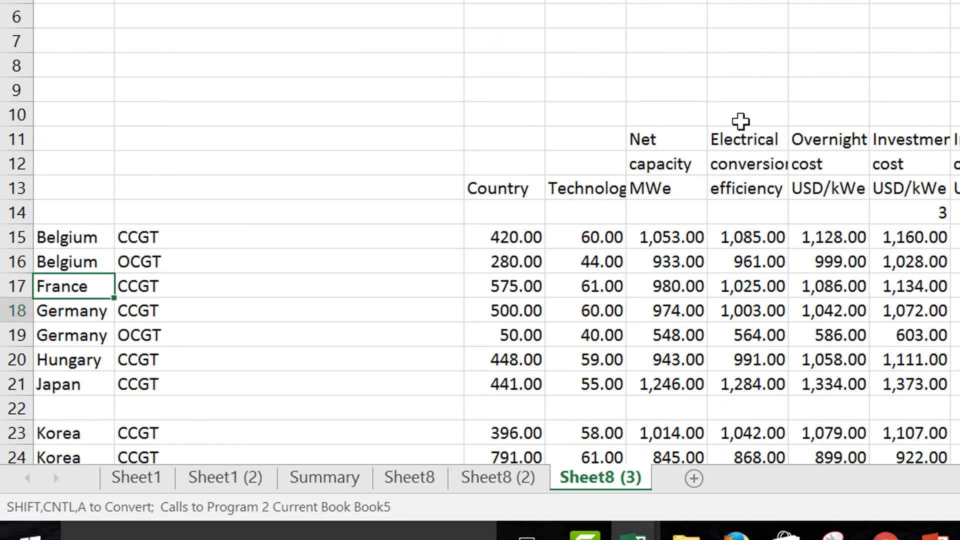
{"action": "key", "text": "Up"}
{"action": "key", "text": "Up"}
{"action": "key", "text": "Up"}
{"action": "key", "text": "Up"}
{"action": "key", "text": "Up"}
{"action": "key", "text": "Up"}
{"action": "key", "text": "Up"}
{"action": "key", "text": "Up"}
{"action": "key", "text": "Up"}
{"action": "key", "text": "Up"}
{"action": "key", "text": "Up"}
{"action": "key", "text": "Up"}
{"action": "key", "text": "Up"}
{"action": "key", "text": "Up"}
{"action": "key", "text": "Up"}
{"action": "key", "text": "Up"}
{"action": "key", "text": "Up"}
{"action": "key", "text": "Up"}
{"action": "key", "text": "Up"}
{"action": "key", "text": "Up"}
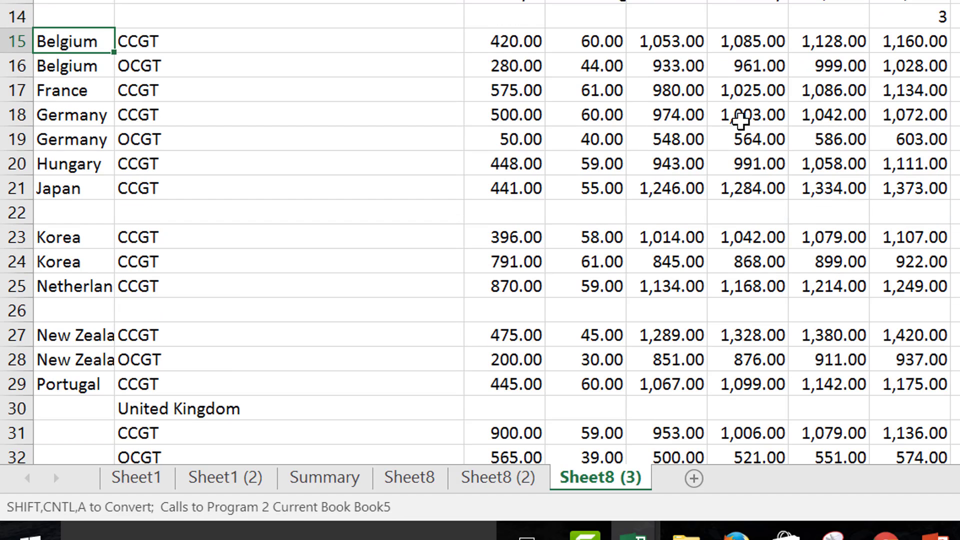
{"action": "key", "text": "Right"}
{"action": "key", "text": "Left"}
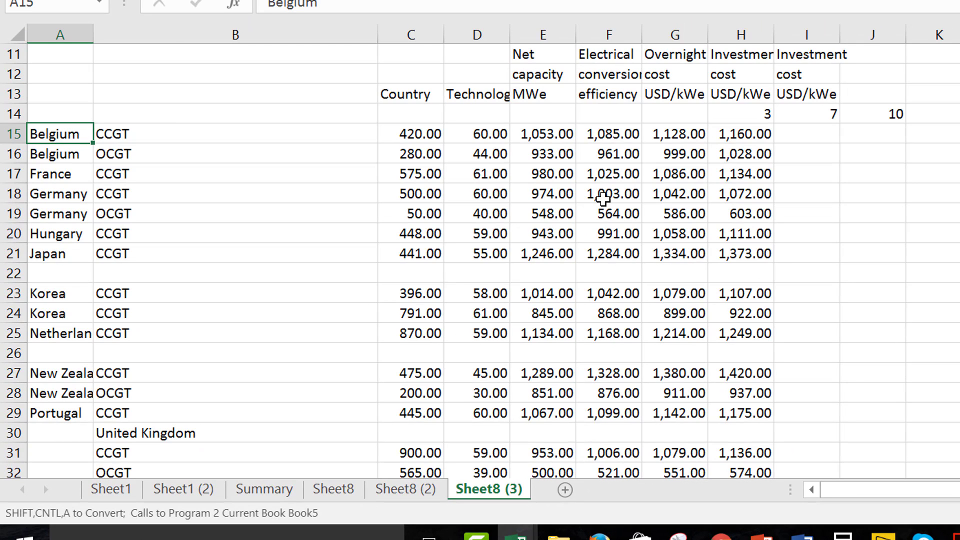
{"action": "key", "text": "Right"}
{"action": "key", "text": "Down"}
{"action": "key", "text": "Down"}
{"action": "key", "text": "Down"}
{"action": "key", "text": "Down"}
{"action": "key", "text": "Down"}
{"action": "key", "text": "Down"}
{"action": "key", "text": "Down"}
{"action": "key", "text": "Down"}
{"action": "key", "text": "Down"}
{"action": "key", "text": "Down"}
{"action": "key", "text": "Down"}
{"action": "key", "text": "Down"}
{"action": "key", "text": "Down"}
{"action": "key", "text": "Down"}
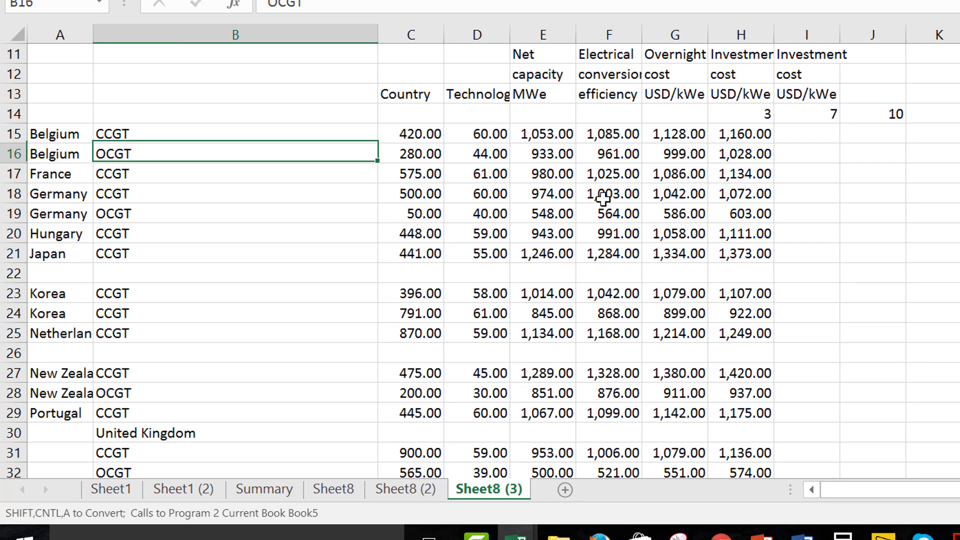
{"action": "key", "text": "Down"}
{"action": "key", "text": "Down"}
{"action": "key", "text": "Down"}
{"action": "key", "text": "Down"}
{"action": "key", "text": "Down"}
{"action": "key", "text": "Down"}
{"action": "key", "text": "Down"}
{"action": "key", "text": "Down"}
{"action": "key", "text": "Down"}
{"action": "key", "text": "Down"}
{"action": "key", "text": "Down"}
{"action": "key", "text": "Down"}
{"action": "key", "text": "Down"}
{"action": "key", "text": "Down"}
{"action": "key", "text": "Up"}
{"action": "key", "text": "Up"}
{"action": "key", "text": "Up"}
{"action": "key", "text": "Up"}
{"action": "key", "text": "Up"}
{"action": "key", "text": "Up"}
{"action": "key", "text": "Up"}
{"action": "key", "text": "Up"}
{"action": "key", "text": "Up"}
{"action": "key", "text": "Up"}
{"action": "key", "text": "Up"}
{"action": "key", "text": "Up"}
{"action": "key", "text": "Up"}
{"action": "key", "text": "Up"}
{"action": "key", "text": "Up"}
{"action": "key", "text": "Up"}
{"action": "key", "text": "Up"}
{"action": "key", "text": "Up"}
{"action": "key", "text": "Up"}
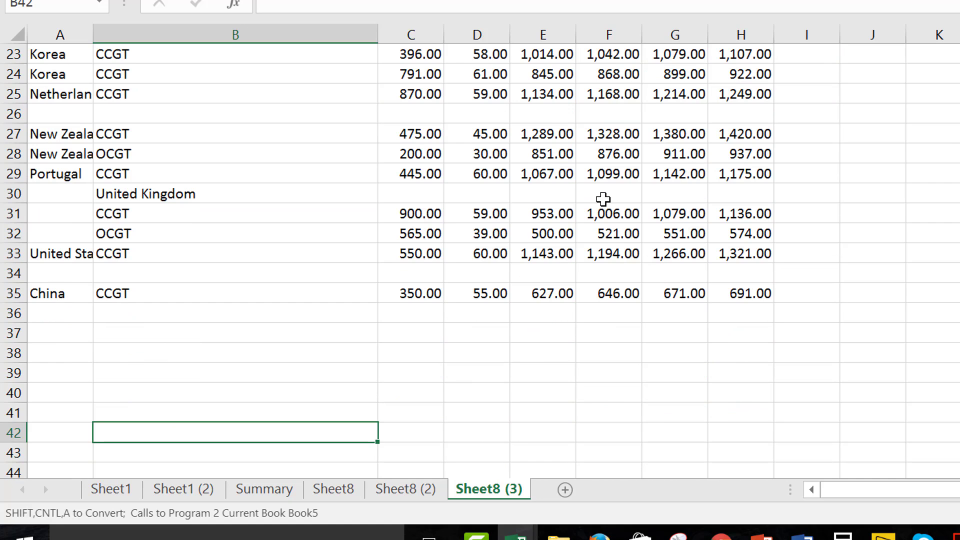
{"action": "key", "text": "Up"}
{"action": "key", "text": "Up"}
{"action": "key", "text": "Up"}
{"action": "key", "text": "Up"}
{"action": "key", "text": "Up"}
{"action": "key", "text": "Up"}
{"action": "key", "text": "Up"}
{"action": "key", "text": "Up"}
{"action": "key", "text": "Up"}
{"action": "key", "text": "Up"}
{"action": "key", "text": "Up"}
{"action": "key", "text": "Up"}
{"action": "key", "text": "Up"}
{"action": "key", "text": "Up"}
{"action": "key", "text": "Up"}
{"action": "key", "text": "Up"}
{"action": "key", "text": "Up"}
{"action": "key", "text": "Up"}
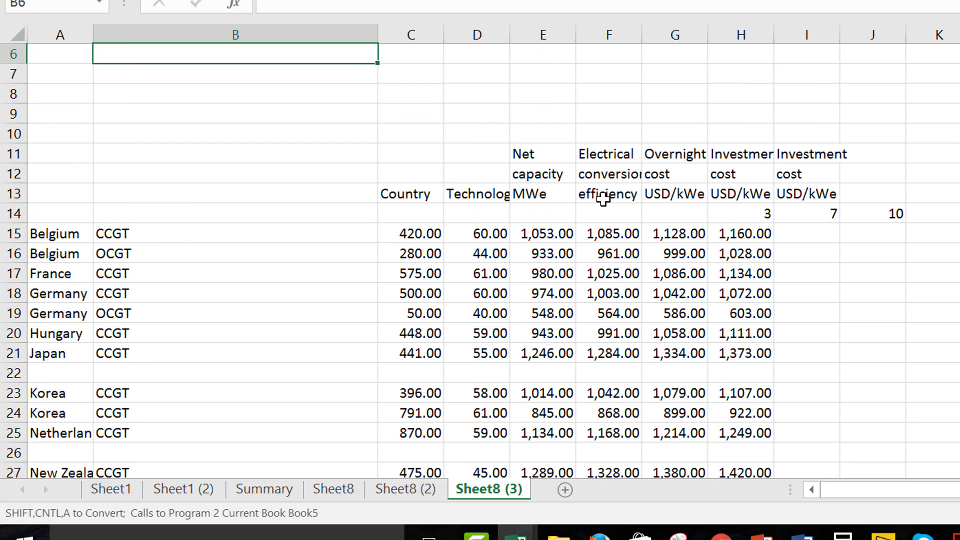
{"action": "key", "text": "Right"}
{"action": "key", "text": "Down"}
{"action": "key", "text": "Down"}
{"action": "key", "text": "Down"}
{"action": "key", "text": "Down"}
{"action": "key", "text": "Down"}
{"action": "key", "text": "Down"}
{"action": "key", "text": "Down"}
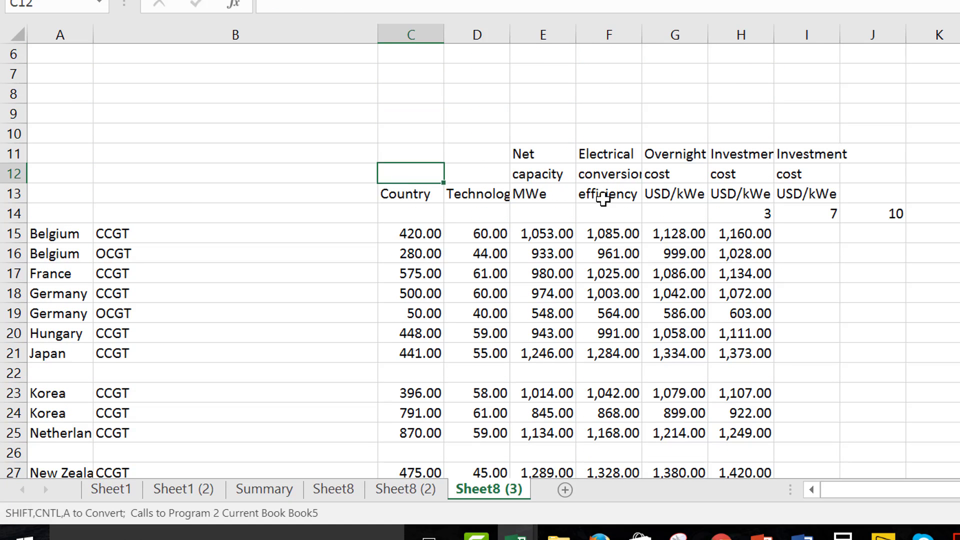
{"action": "key", "text": "Right"}
{"action": "key", "text": "Right"}
{"action": "key", "text": "Right"}
{"action": "key", "text": "Right"}
- Copy the header block C11:J14 and paste it starting at A11
{"action": "key", "text": "Up"}
{"action": "key", "text": "Up"}
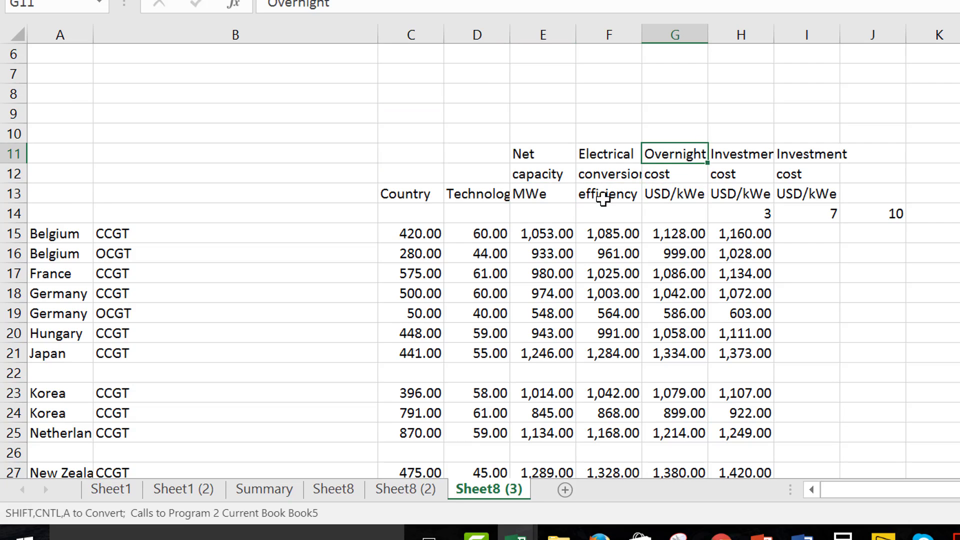
{"action": "key", "text": "Left"}
{"action": "key", "text": "Left"}
{"action": "key", "text": "Left"}
{"action": "key", "text": "Left"}
{"action": "key", "text": "shift+Down"}
{"action": "key", "text": "shift+Down"}
{"action": "key", "text": "shift+Down"}
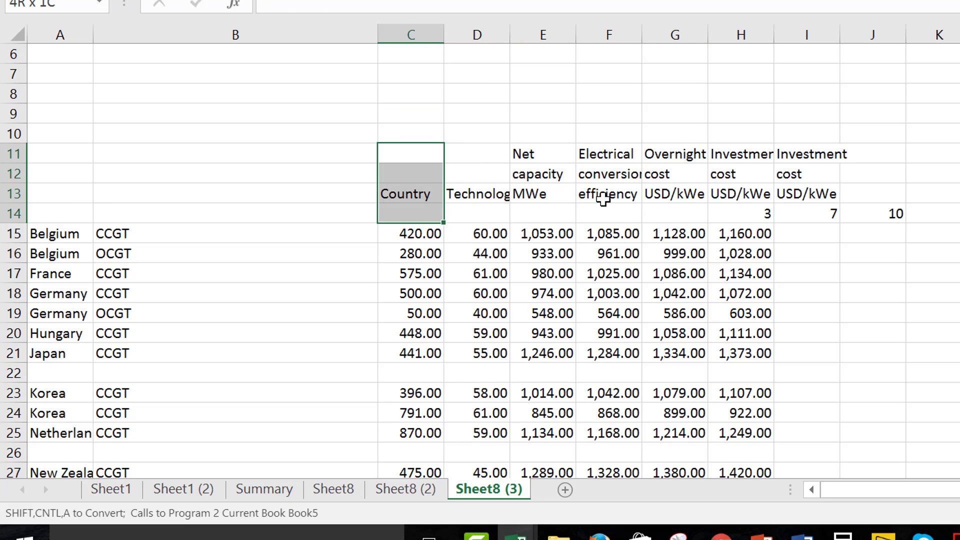
{"action": "key", "text": "shift+Right"}
{"action": "key", "text": "shift+Right"}
{"action": "key", "text": "shift+Right"}
{"action": "key", "text": "shift+Right"}
{"action": "key", "text": "shift+Right"}
{"action": "key", "text": "shift+Right"}
{"action": "key", "text": "shift+Right"}
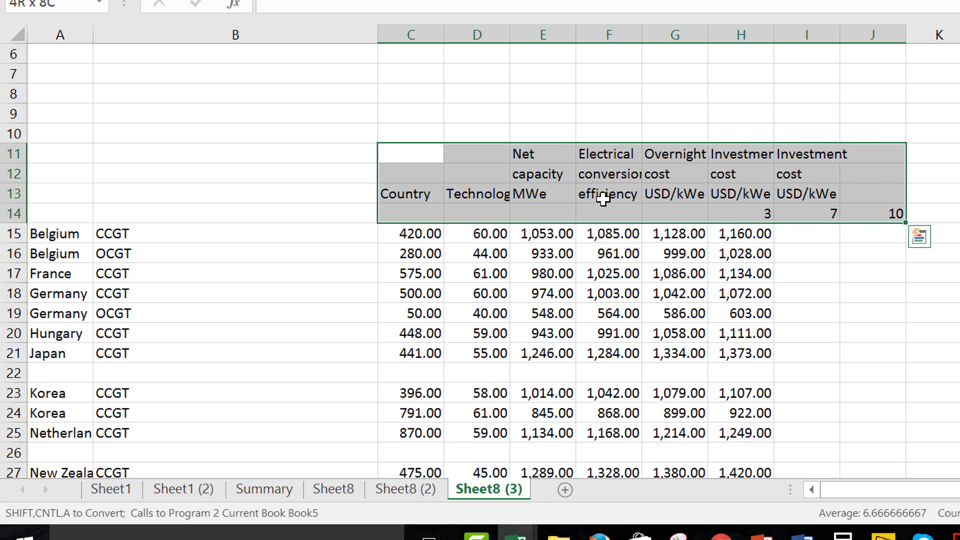
{"action": "key", "text": "ctrl+c"}
{"action": "key", "text": "Home"}
{"action": "key", "text": "ctrl+v"}
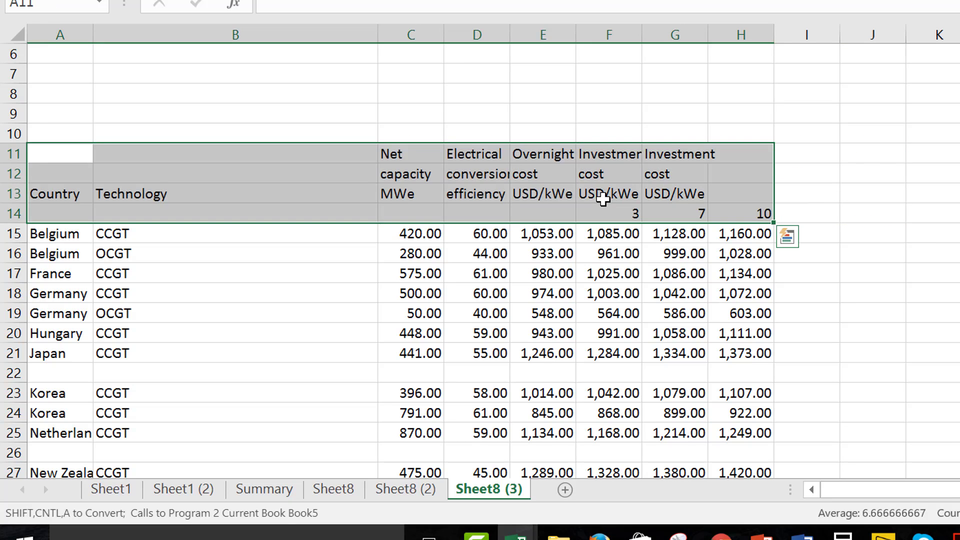
{"action": "key", "text": "Right"}
{"action": "key", "text": "Right"}
{"action": "key", "text": "Right"}
{"action": "key", "text": "Right"}
{"action": "key", "text": "Right"}
- Copy the Investment cost USD/kWe heading from G11:G13 into H11:H13
{"action": "key", "text": "Right"}
{"action": "key", "text": "shift+Down"}
{"action": "key", "text": "shift+Down"}
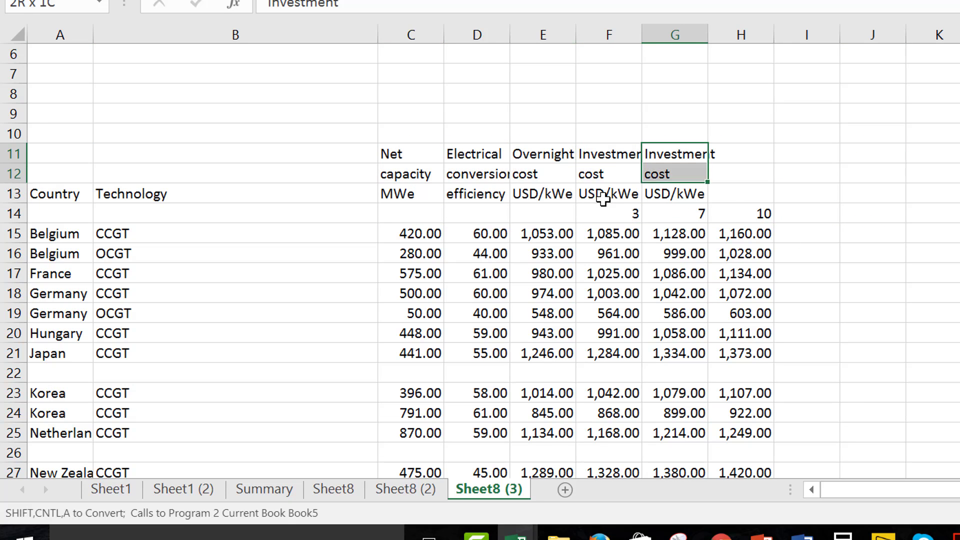
{"action": "key", "text": "ctrl+c"}
{"action": "key", "text": "Right"}
{"action": "key", "text": "ctrl+v"}
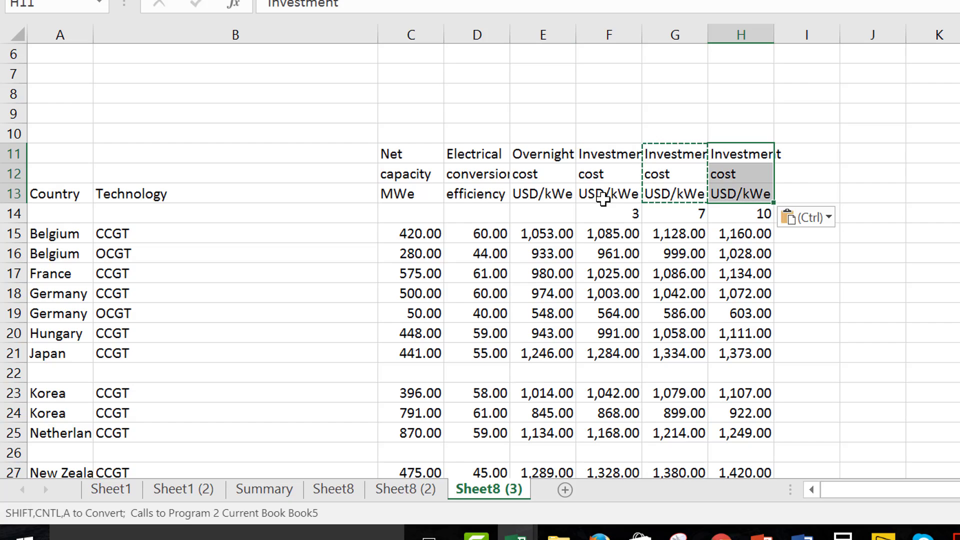
{"action": "key", "text": "Escape"}
{"action": "key", "text": "Left"}
{"action": "key", "text": "Left"}
{"action": "key", "text": "Down"}
{"action": "key", "text": "Down"}
{"action": "key", "text": "Down"}
{"action": "key", "text": "Down"}
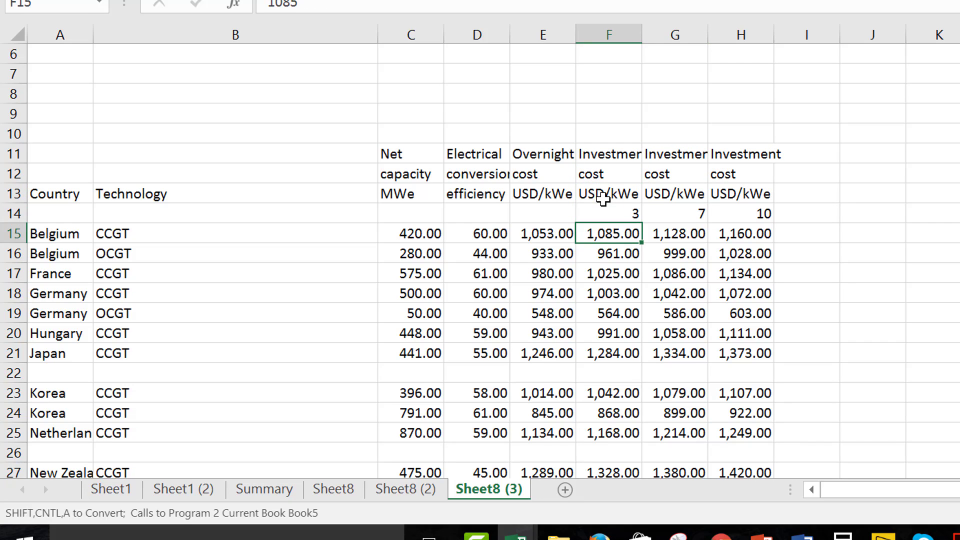
{"action": "key", "text": "Up"}
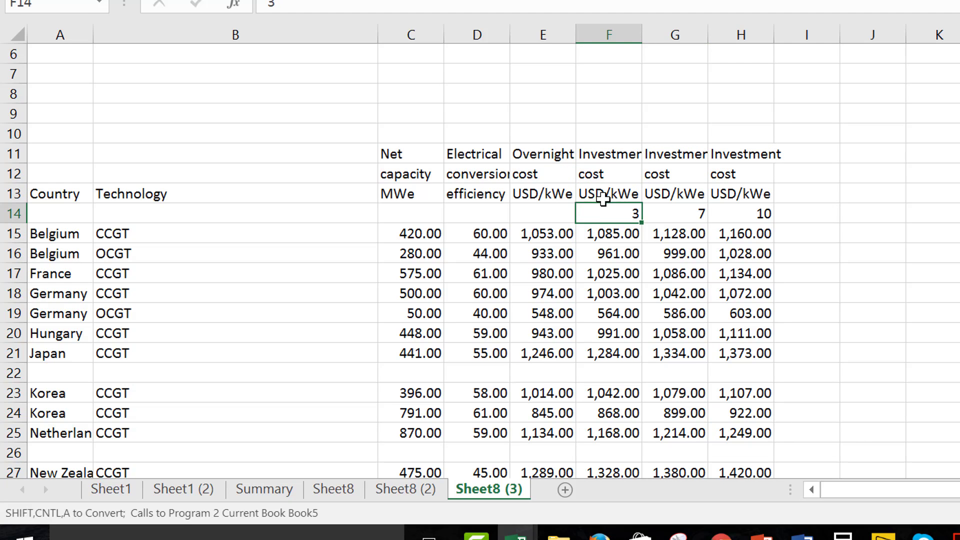
{"action": "key", "text": "Down"}
{"action": "key", "text": "Down"}
{"action": "key", "text": "Down"}
{"action": "key", "text": "Down"}
{"action": "key", "text": "Down"}
{"action": "key", "text": "Down"}
{"action": "key", "text": "Down"}
{"action": "key", "text": "Down"}
{"action": "key", "text": "Down"}
{"action": "key", "text": "Down"}
{"action": "key", "text": "Down"}
{"action": "key", "text": "Down"}
{"action": "key", "text": "Down"}
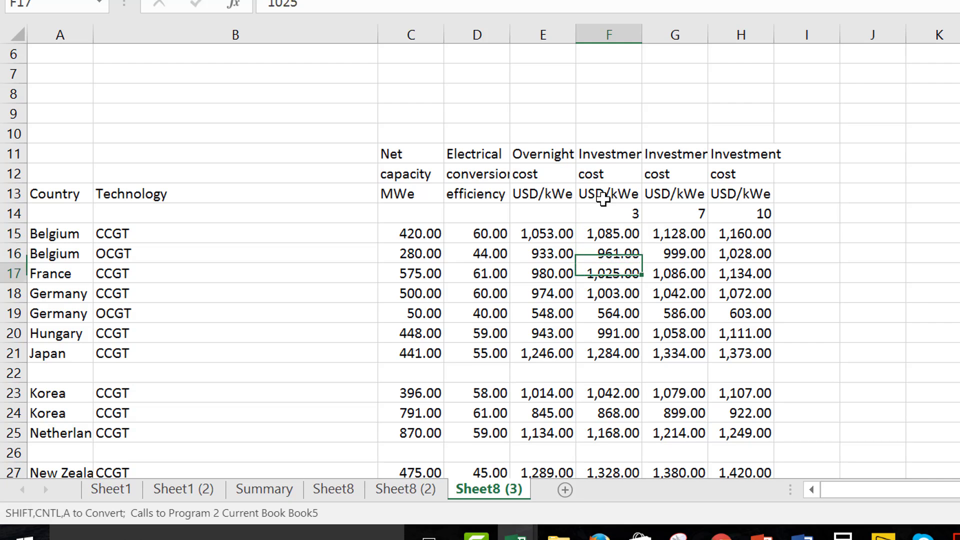
- Move the United Kingdom label from B30 into A31
{"action": "key", "text": "Down"}
{"action": "key", "text": "Down"}
{"action": "key", "text": "Down"}
{"action": "key", "text": "Down"}
{"action": "key", "text": "Down"}
{"action": "key", "text": "Down"}
{"action": "key", "text": "Down"}
{"action": "key", "text": "Down"}
{"action": "key", "text": "Down"}
{"action": "key", "text": "Down"}
{"action": "key", "text": "Down"}
{"action": "key", "text": "Down"}
{"action": "key", "text": "Down"}
{"action": "key", "text": "Down"}
{"action": "key", "text": "Down"}
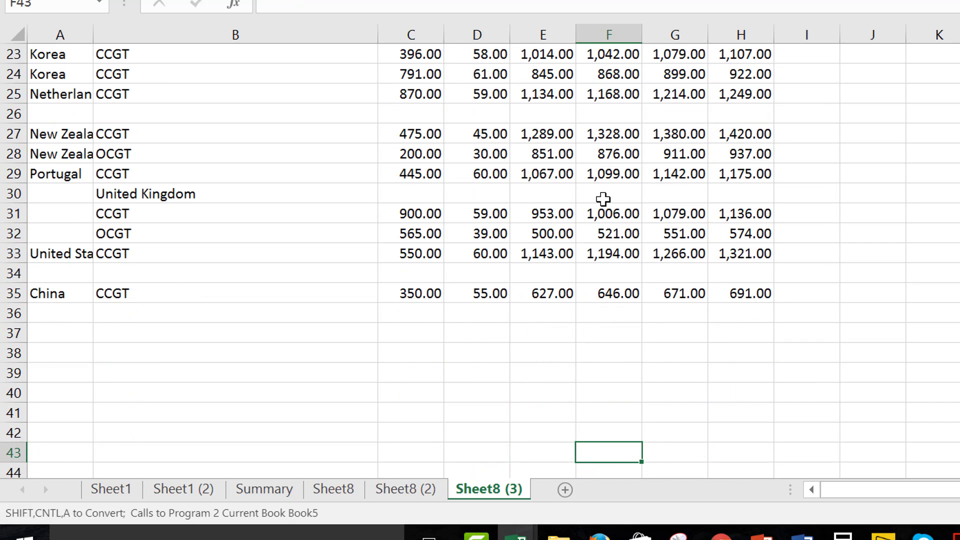
{"action": "key", "text": "Up"}
{"action": "key", "text": "Up"}
{"action": "key", "text": "Up"}
{"action": "key", "text": "Up"}
{"action": "key", "text": "Up"}
{"action": "key", "text": "Up"}
{"action": "key", "text": "Up"}
{"action": "key", "text": "Up"}
{"action": "key", "text": "Up"}
{"action": "key", "text": "Up"}
{"action": "key", "text": "Up"}
{"action": "key", "text": "Left"}
{"action": "key", "text": "Left"}
{"action": "key", "text": "Left"}
{"action": "key", "text": "Left"}
{"action": "key", "text": "Left"}
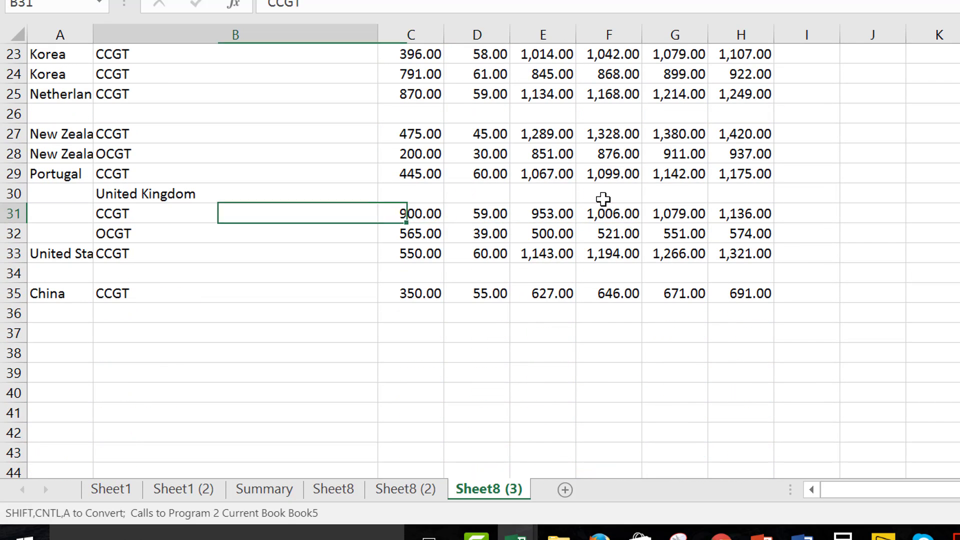
{"action": "key", "text": "Up"}
{"action": "key", "text": "Right"}
{"action": "key", "text": "ctrl+x"}
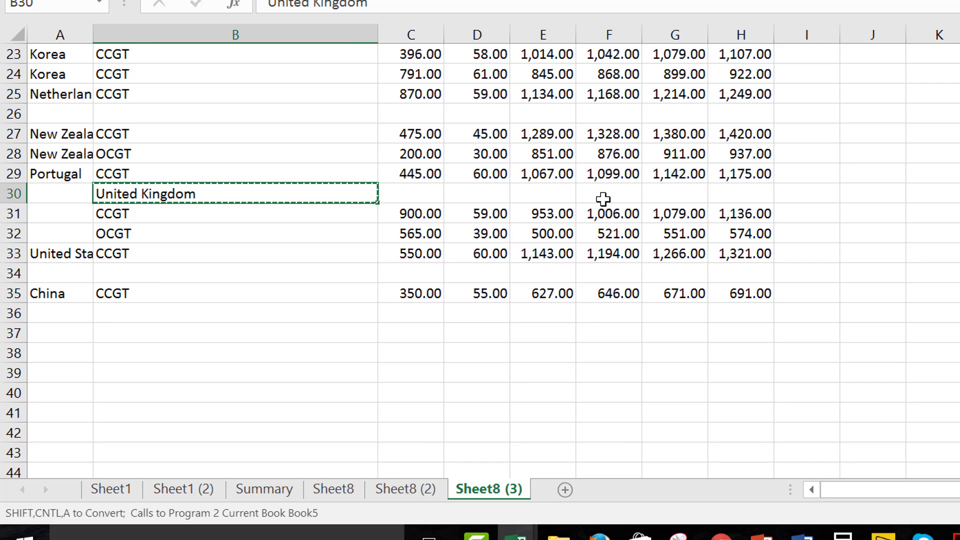
{"action": "key", "text": "Left"}
{"action": "key", "text": "Down"}
{"action": "key", "text": "ctrl+v"}
- Copy United Kingdom into A32 for the second United Kingdom row
{"action": "key", "text": "Down"}
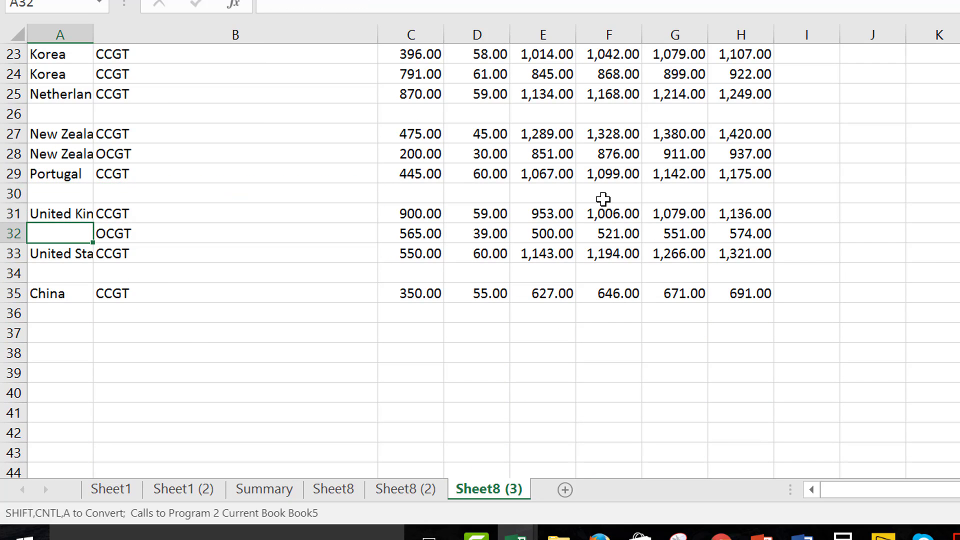
{"action": "key", "text": "Up"}
{"action": "key", "text": "ctrl+c"}
{"action": "key", "text": "Down"}
{"action": "key", "text": "ctrl+v"}
{"action": "key", "text": "Escape"}
{"action": "key", "text": "Up"}
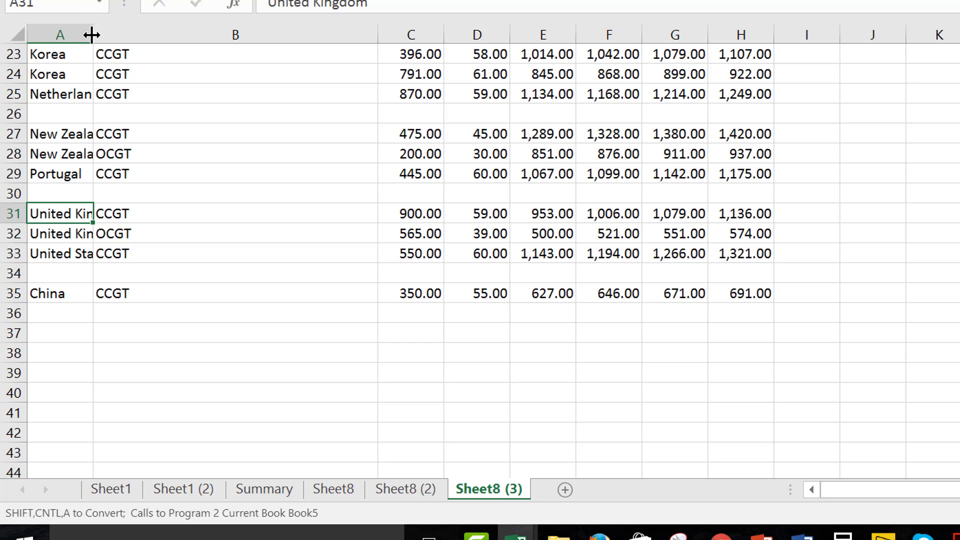
- Widen column A to show full country names and review the list
{"action": "left_click_drag", "start_coordinate": [93, 34], "coordinate": [235, 59]}
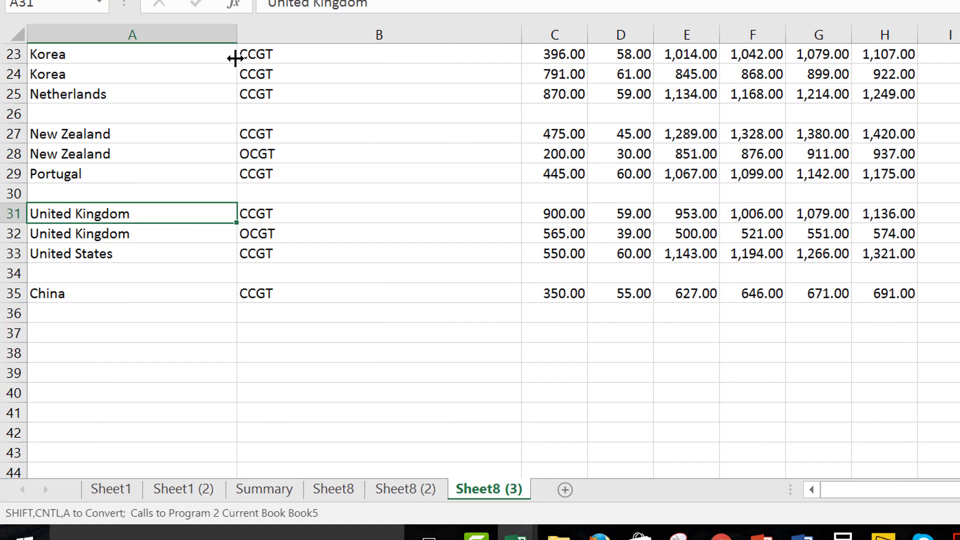
{"action": "key", "text": "Up"}
{"action": "key", "text": "Up"}
{"action": "key", "text": "Up"}
{"action": "key", "text": "Up"}
{"action": "key", "text": "Up"}
{"action": "key", "text": "Up"}
{"action": "key", "text": "Up"}
{"action": "key", "text": "Up"}
{"action": "key", "text": "Up"}
{"action": "key", "text": "Up"}
{"action": "key", "text": "Up"}
{"action": "key", "text": "Up"}
{"action": "key", "text": "Up"}
{"action": "key", "text": "Up"}
{"action": "key", "text": "Up"}
{"action": "key", "text": "Up"}
{"action": "key", "text": "Up"}
{"action": "key", "text": "Up"}
{"action": "key", "text": "Up"}
{"action": "key", "text": "Up"}
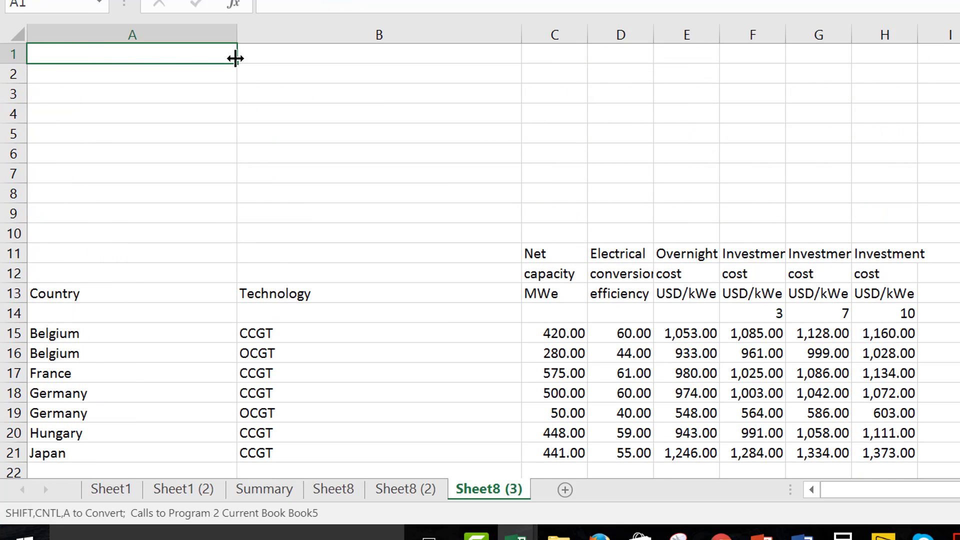
{"action": "key", "text": "Down"}
{"action": "key", "text": "Down"}
{"action": "key", "text": "Down"}
{"action": "key", "text": "Down"}
{"action": "key", "text": "Down"}
{"action": "key", "text": "Down"}
{"action": "key", "text": "Down"}
{"action": "key", "text": "Down"}
{"action": "key", "text": "Down"}
{"action": "key", "text": "Down"}
{"action": "key", "text": "Down"}
{"action": "key", "text": "Down"}
{"action": "key", "text": "Down"}
{"action": "key", "text": "Down"}
{"action": "key", "text": "Down"}
{"action": "key", "text": "Down"}
{"action": "key", "text": "Down"}
{"action": "key", "text": "Down"}
{"action": "key", "text": "Down"}
{"action": "key", "text": "Down"}
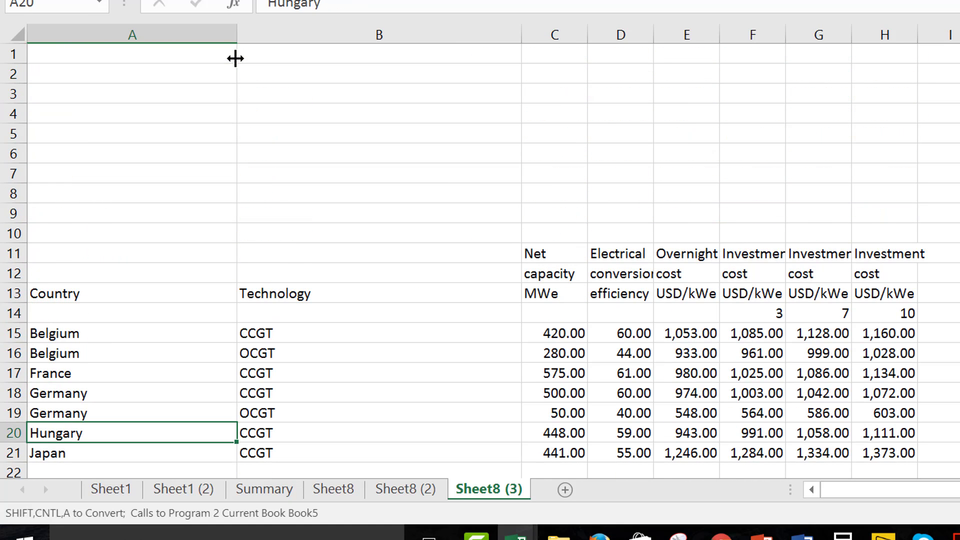
{"action": "key", "text": "Down"}
{"action": "key", "text": "Down"}
{"action": "key", "text": "Down"}
{"action": "key", "text": "Down"}
{"action": "key", "text": "Down"}
{"action": "key", "text": "Down"}
{"action": "key", "text": "Down"}
{"action": "key", "text": "Down"}
{"action": "key", "text": "Down"}
{"action": "key", "text": "Down"}
{"action": "key", "text": "Down"}
{"action": "key", "text": "Down"}
{"action": "key", "text": "Down"}
{"action": "key", "text": "Down"}
{"action": "key", "text": "Down"}
{"action": "key", "text": "Down"}
{"action": "key", "text": "Down"}
{"action": "key", "text": "Down"}
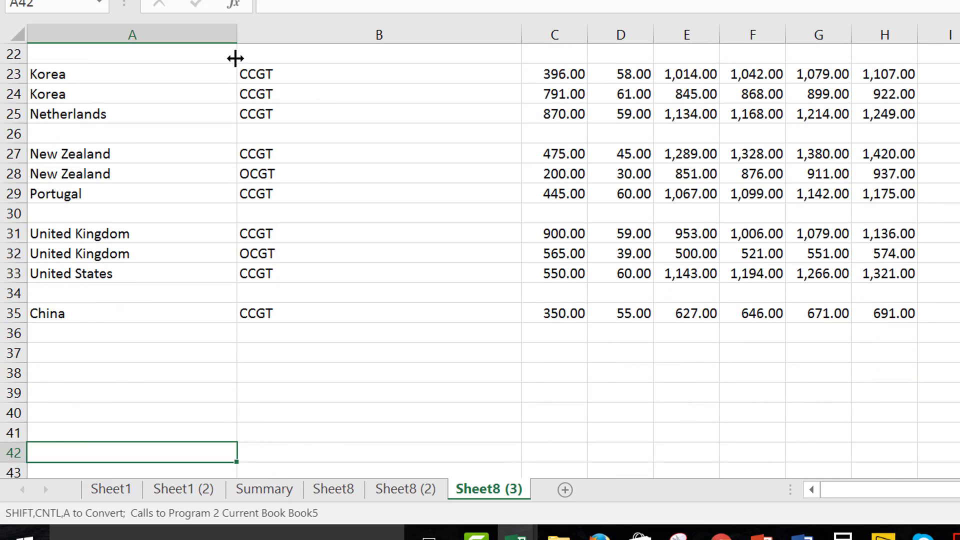
{"action": "key", "text": "Up"}
{"action": "key", "text": "Up"}
{"action": "key", "text": "Up"}
{"action": "key", "text": "Up"}
{"action": "key", "text": "Up"}
{"action": "key", "text": "Up"}
{"action": "key", "text": "Up"}
{"action": "key", "text": "Up"}
{"action": "key", "text": "Up"}
{"action": "key", "text": "Up"}
{"action": "key", "text": "Up"}
{"action": "key", "text": "Up"}
{"action": "key", "text": "Up"}
{"action": "key", "text": "Up"}
{"action": "key", "text": "Up"}
{"action": "key", "text": "Up"}
{"action": "key", "text": "Up"}
{"action": "key", "text": "Up"}
{"action": "key", "text": "Up"}
{"action": "key", "text": "Up"}
{"action": "key", "text": "Up"}
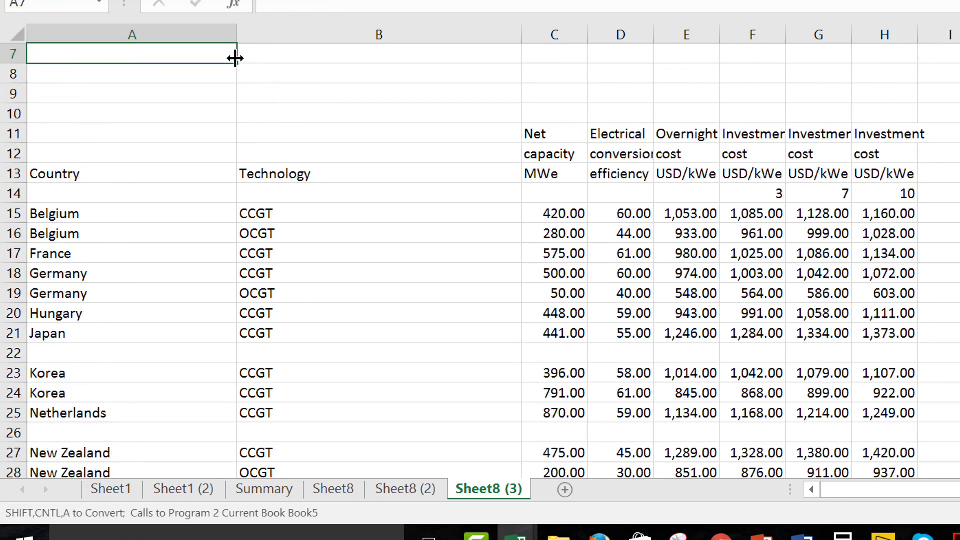
{"action": "key", "text": "Down"}
{"action": "key", "text": "Down"}
{"action": "key", "text": "Down"}
{"action": "key", "text": "Down"}
{"action": "key", "text": "Down"}
{"action": "key", "text": "Down"}
{"action": "key", "text": "Down"}
{"action": "key", "text": "Down"}
{"action": "key", "text": "Down"}
{"action": "key", "text": "Down"}
{"action": "key", "text": "Down"}
{"action": "key", "text": "Down"}
{"action": "key", "text": "Down"}
{"action": "key", "text": "Down"}
{"action": "key", "text": "Down"}
{"action": "key", "text": "Down"}
{"action": "key", "text": "Down"}
{"action": "key", "text": "Down"}
{"action": "key", "text": "Down"}
{"action": "key", "text": "Down"}
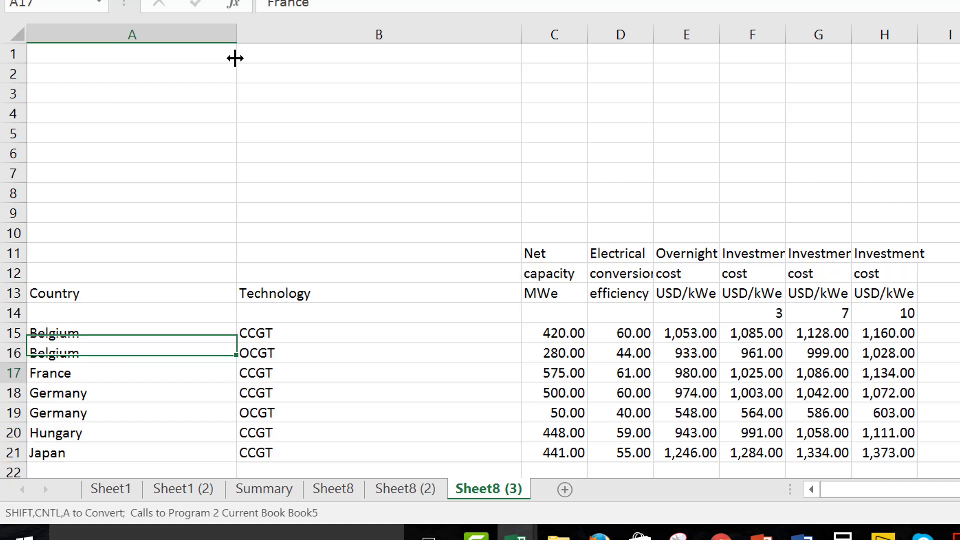
{"action": "key", "text": "Down"}
{"action": "key", "text": "Down"}
{"action": "key", "text": "Down"}
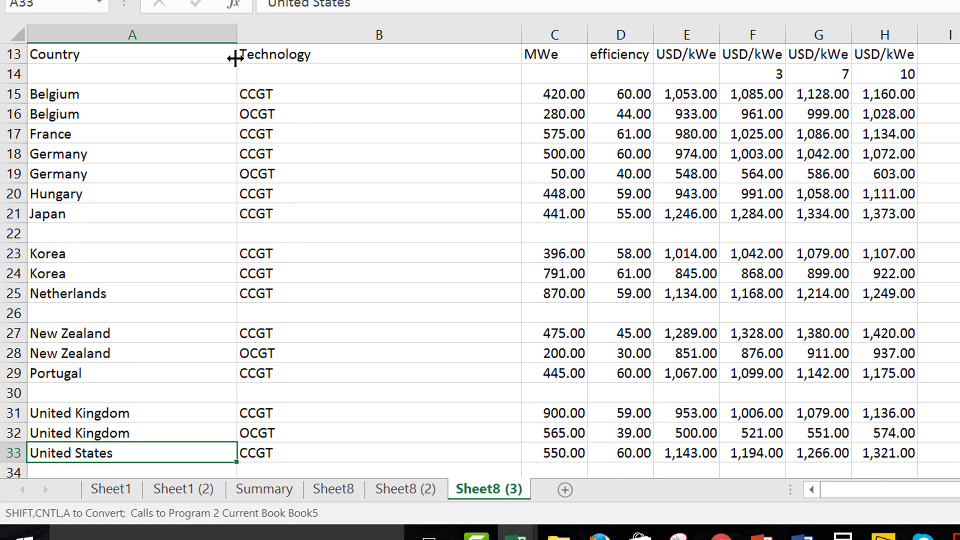
{"action": "key", "text": "Up"}
{"action": "key", "text": "Up"}
{"action": "key", "text": "Up"}
{"action": "key", "text": "Up"}
{"action": "key", "text": "Up"}
{"action": "key", "text": "Up"}
{"action": "key", "text": "Up"}
{"action": "key", "text": "Up"}
{"action": "key", "text": "Up"}
{"action": "key", "text": "Up"}
{"action": "key", "text": "Up"}
{"action": "key", "text": "Up"}
{"action": "key", "text": "Up"}
{"action": "key", "text": "Up"}
{"action": "key", "text": "Up"}
{"action": "key", "text": "Up"}
{"action": "key", "text": "Up"}
{"action": "key", "text": "Up"}
{"action": "key", "text": "Up"}
{"action": "key", "text": "Up"}
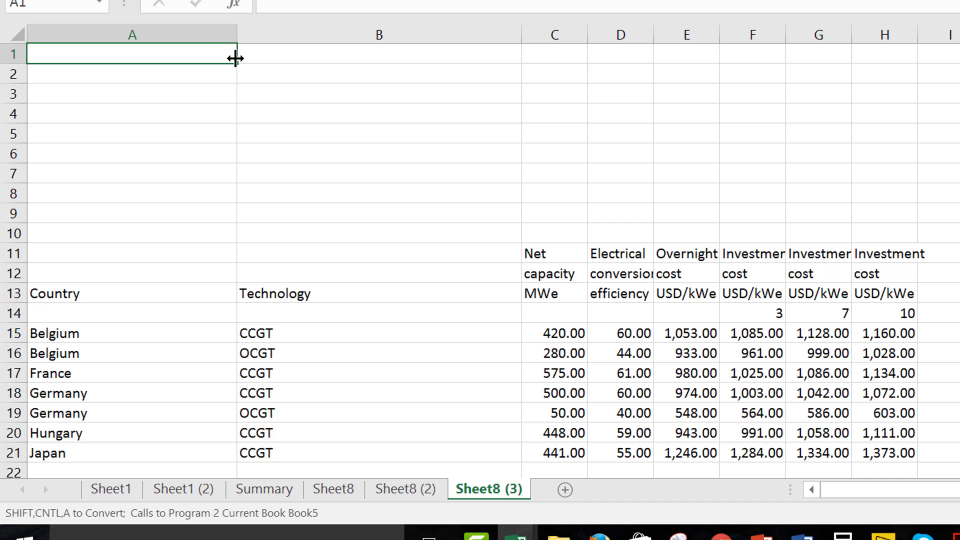
- Delete the empty rows 1–10 above the headings
{"action": "key", "text": "shift+space"}
{"action": "key", "text": "shift+Down"}
{"action": "key", "text": "shift+Down"}
{"action": "key", "text": "shift+Down"}
{"action": "key", "text": "shift+Down"}
{"action": "key", "text": "shift+Down"}
{"action": "key", "text": "shift+Down"}
{"action": "key", "text": "shift+Down"}
{"action": "key", "text": "shift+Down"}
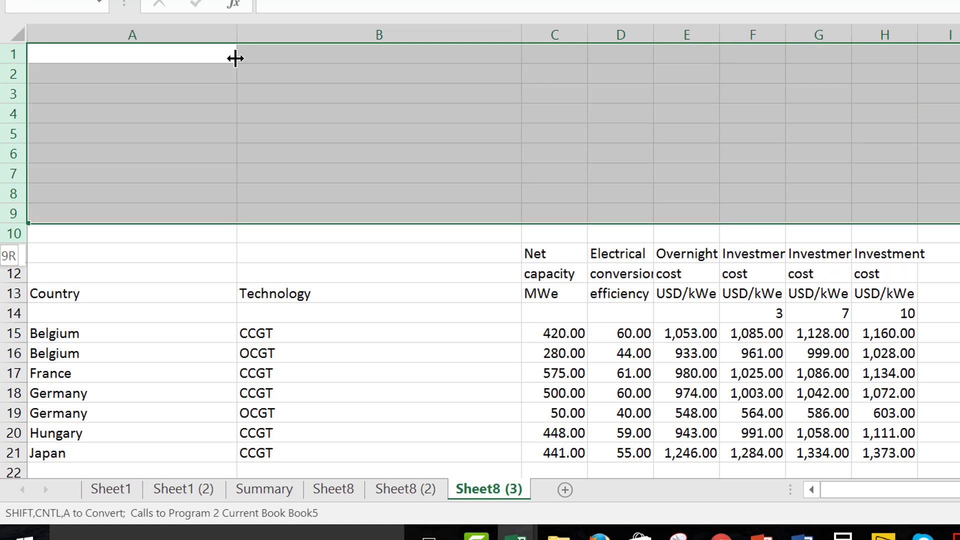
{"action": "key", "text": "shift+Down"}
{"action": "key", "text": "ctrl+minus"}
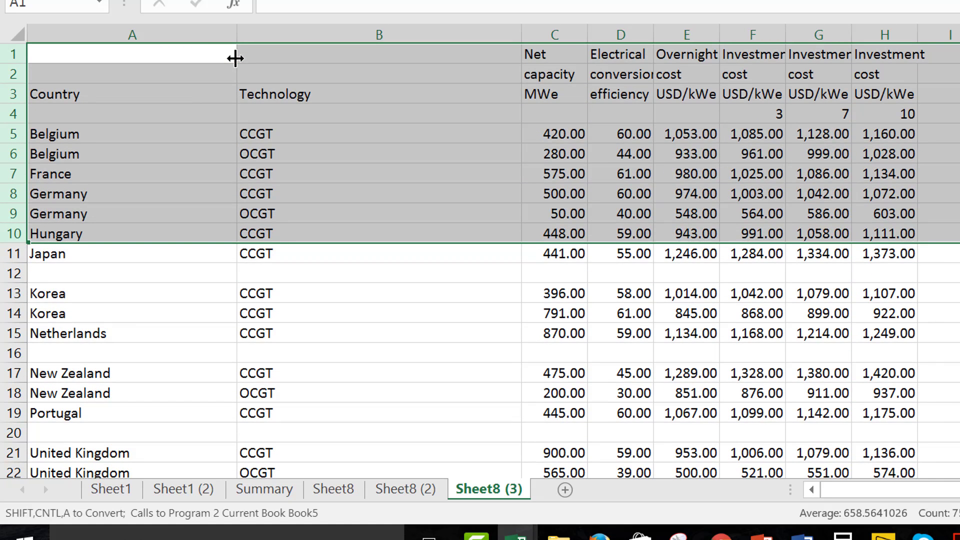
{"action": "left_click", "coordinate": [235, 59]}
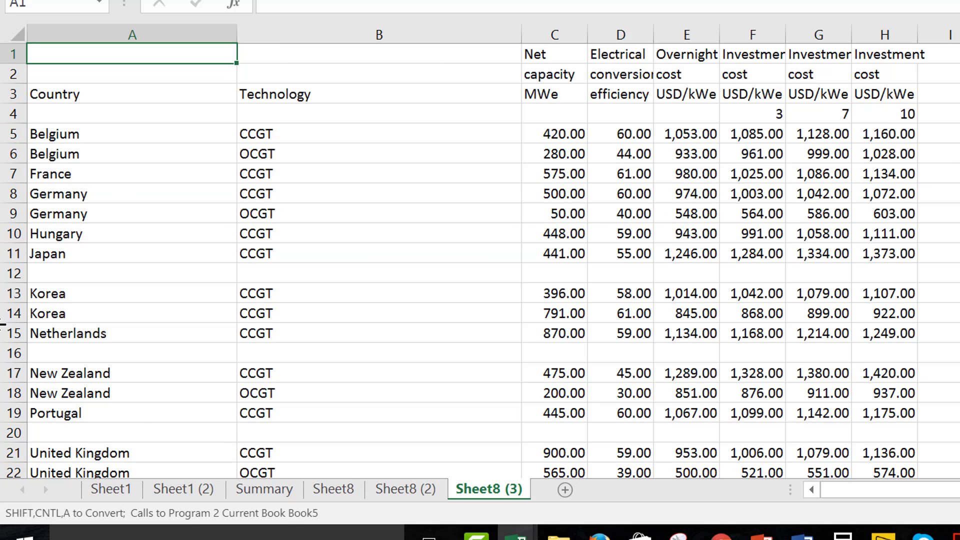
- Bring the Generic Macros.xlsm workbook to the front from the taskbar
{"action": "mouse_move", "coordinate": [516, 535]}
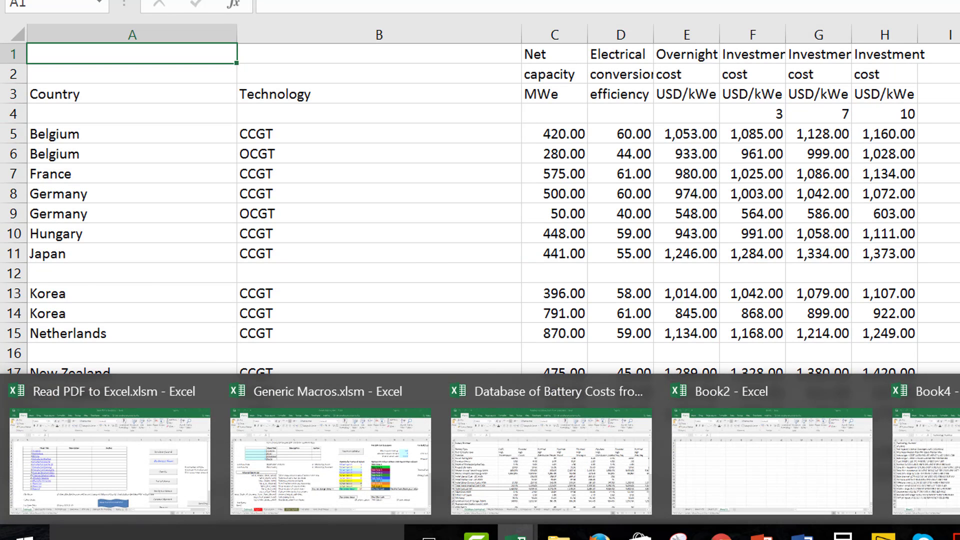
{"action": "mouse_move", "coordinate": [131, 449]}
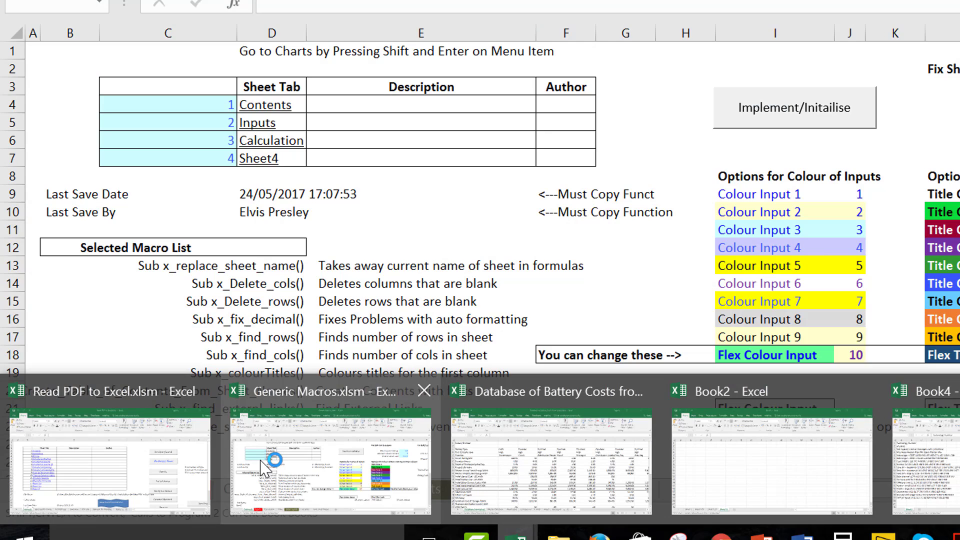
{"action": "left_click", "coordinate": [265, 467]}
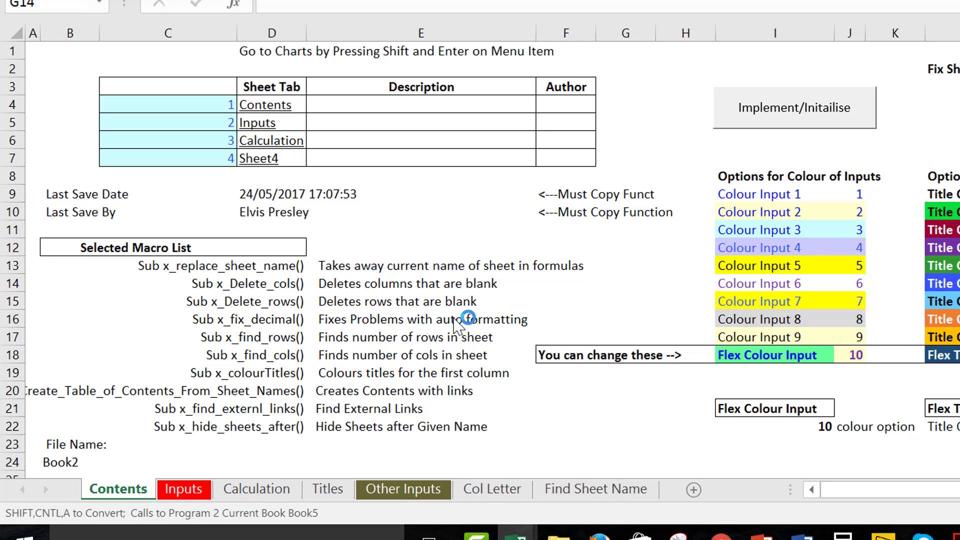
{"action": "left_click", "coordinate": [587, 275]}
- Back on Sheet8 (3), run Delete Blank Rows from the macro's Colouring Options form
{"action": "key", "text": "ctrl+Tab"}
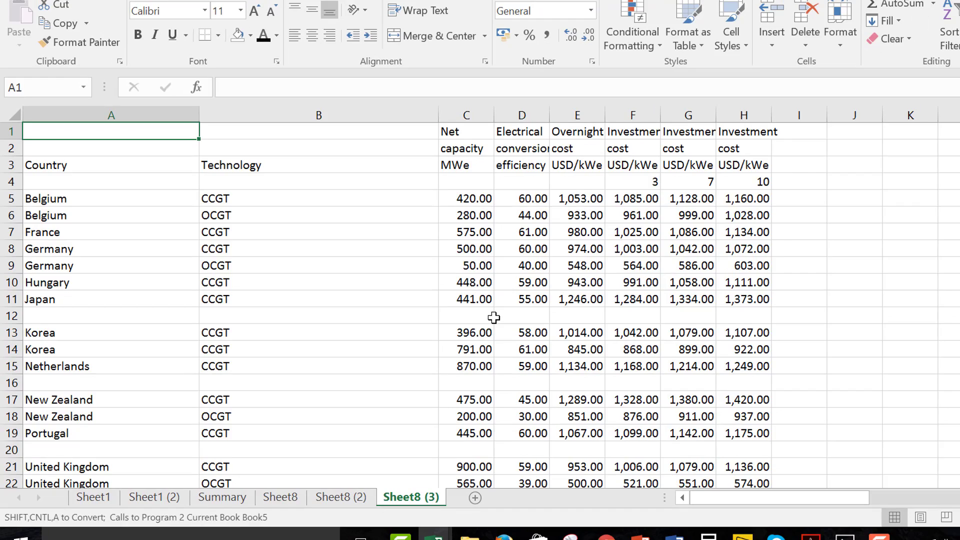
{"action": "key", "text": "ctrl+shift+c"}
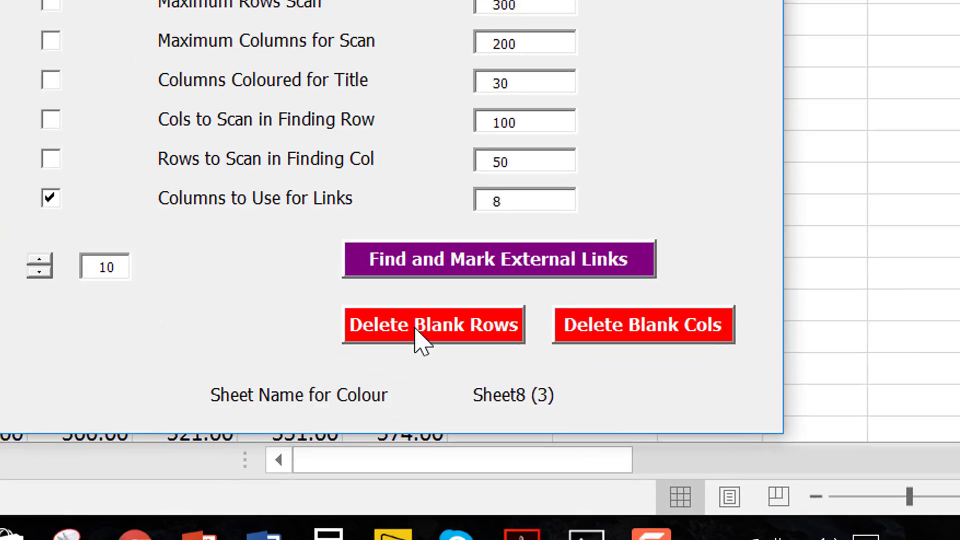
{"action": "left_click", "coordinate": [696, 436]}
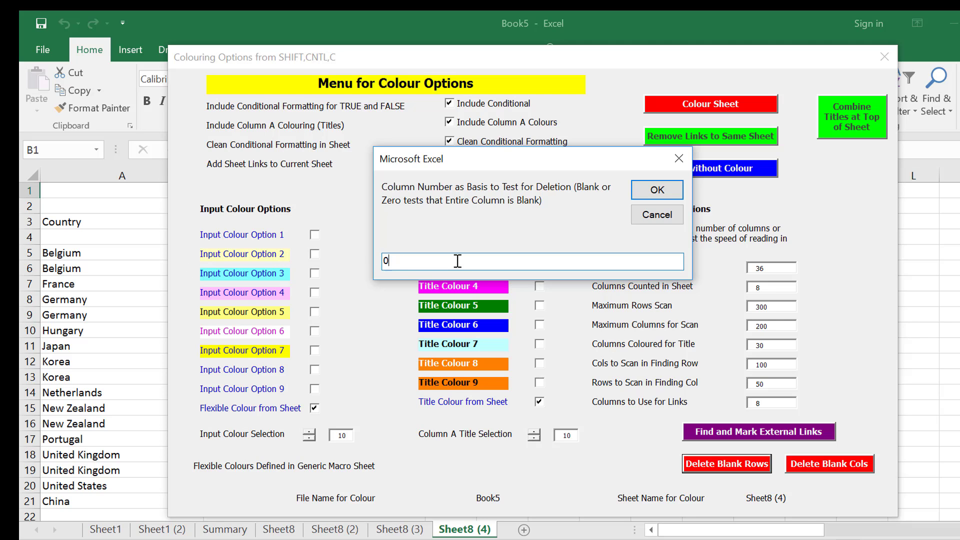
- Confirm the test column to remove blank rows, then check headers in columns C and D
{"action": "key", "text": "Return"}
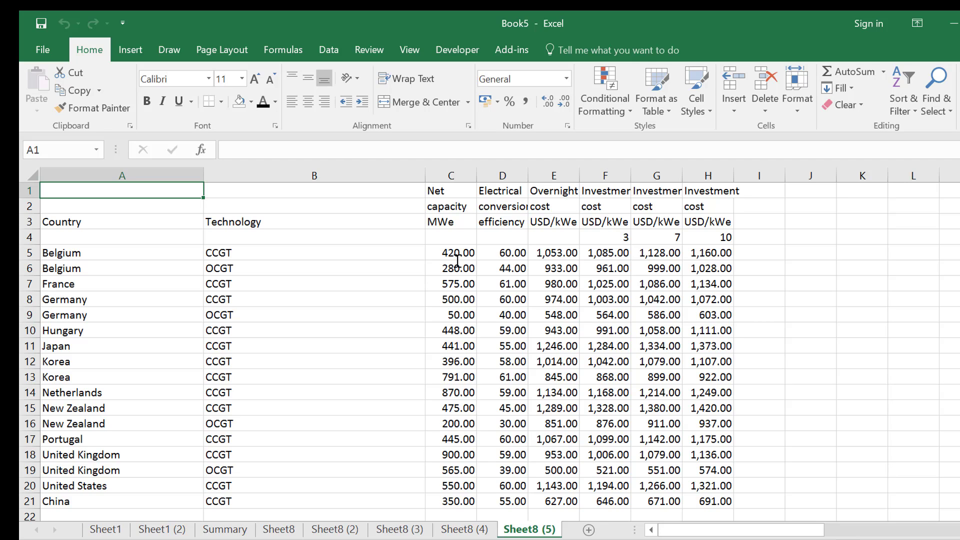
{"action": "key", "text": "Right"}
{"action": "key", "text": "Right"}
{"action": "key", "text": "Right"}
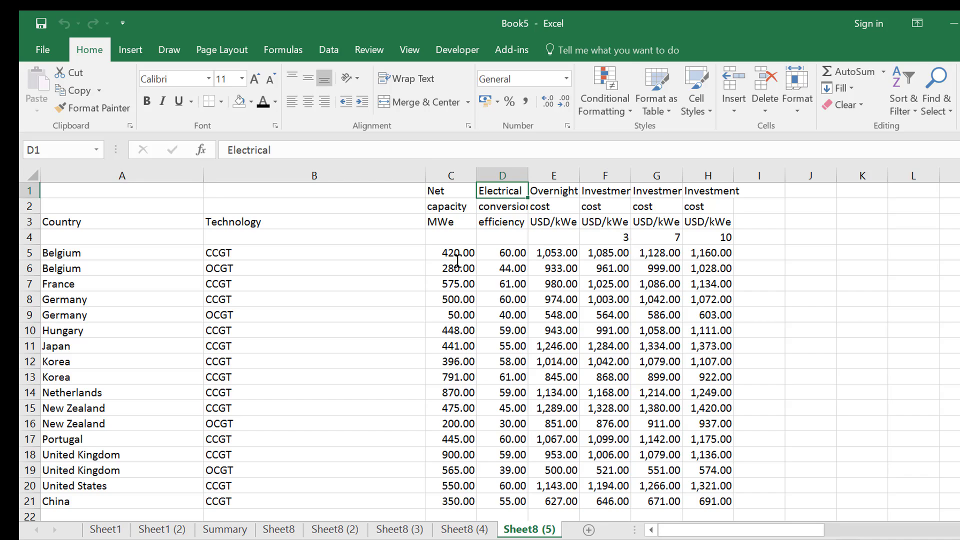
{"action": "key", "text": "Down"}
{"action": "key", "text": "Down"}
{"action": "key", "text": "Down"}
{"action": "key", "text": "Up"}
{"action": "key", "text": "Up"}
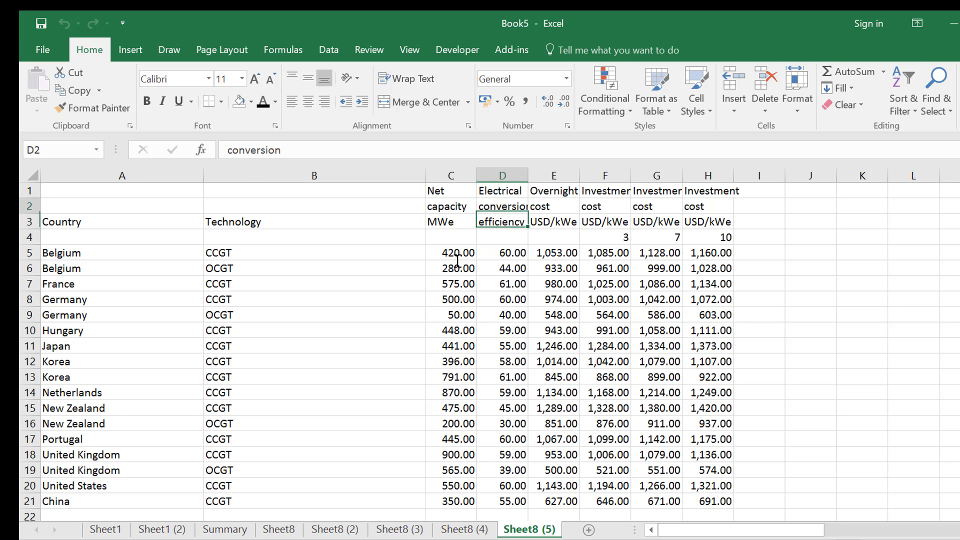
{"action": "key", "text": "Up"}
{"action": "key", "text": "Left"}
{"action": "key", "text": "Left"}
{"action": "key", "text": "Right"}
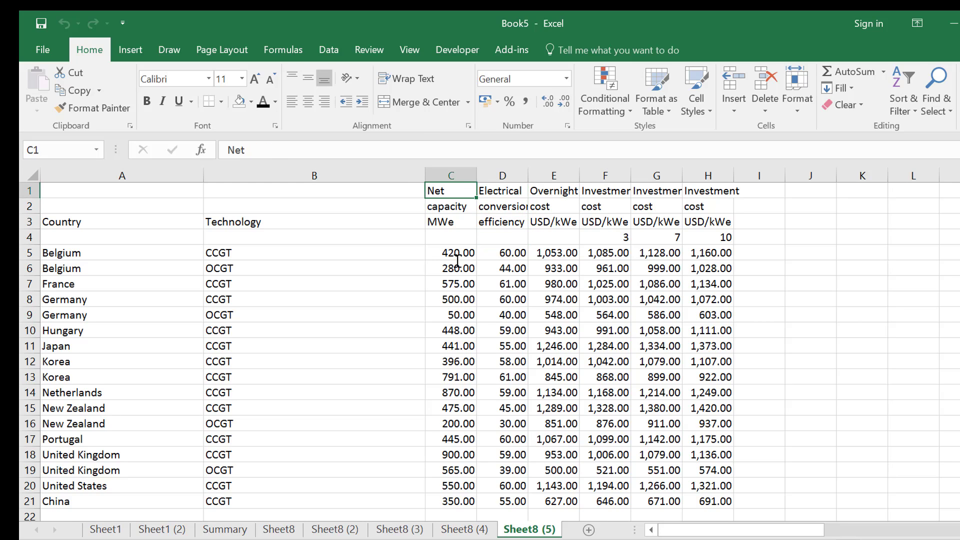
{"action": "key", "text": "Left"}
{"action": "key", "text": "Left"}
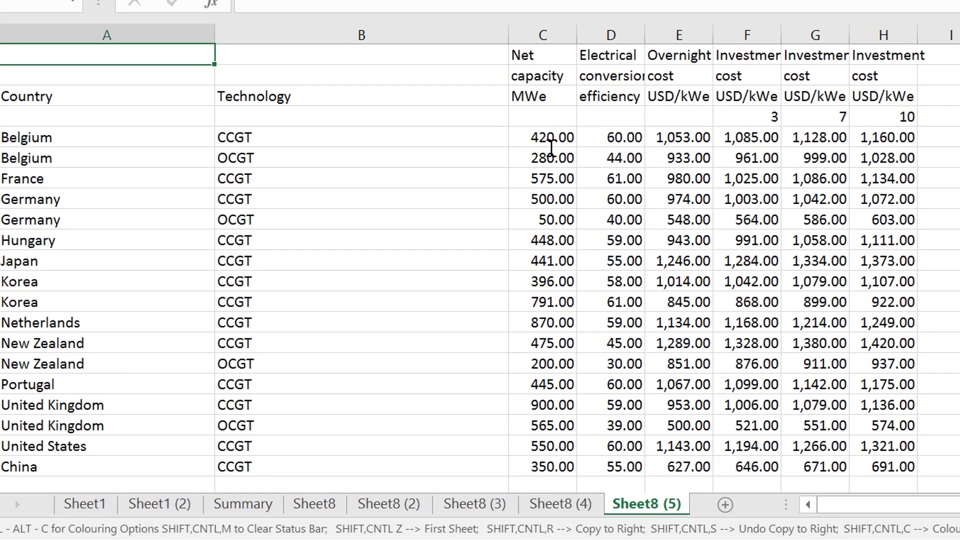
- Combine the first 4 title rows using Combine Titles at Top of Sheet
{"action": "key", "text": "alt+c"}
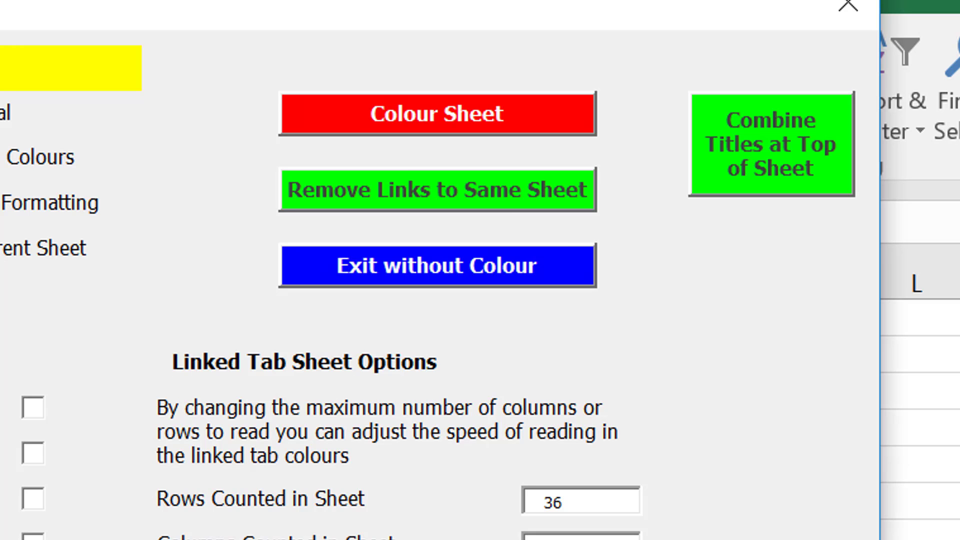
{"action": "left_click", "coordinate": [775, 165]}
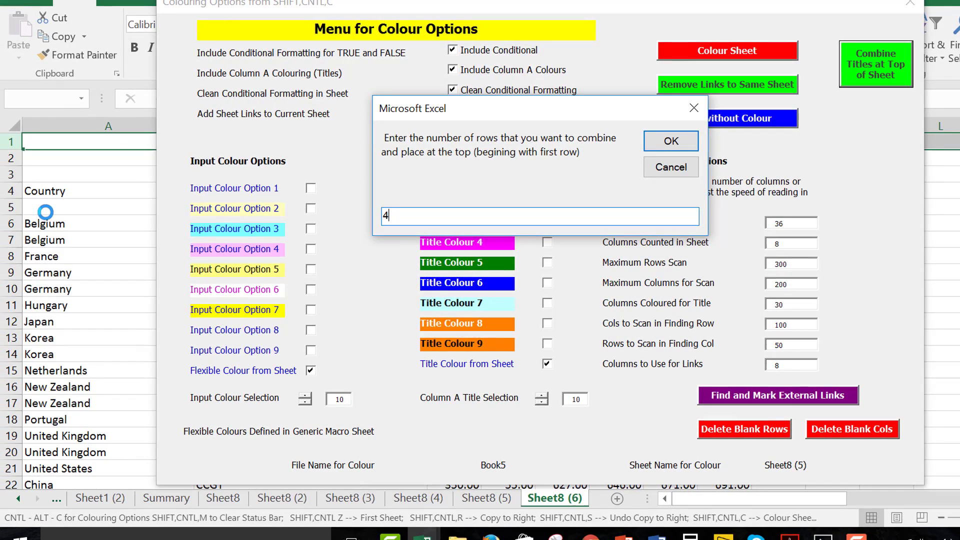
{"action": "left_click", "coordinate": [665, 143]}
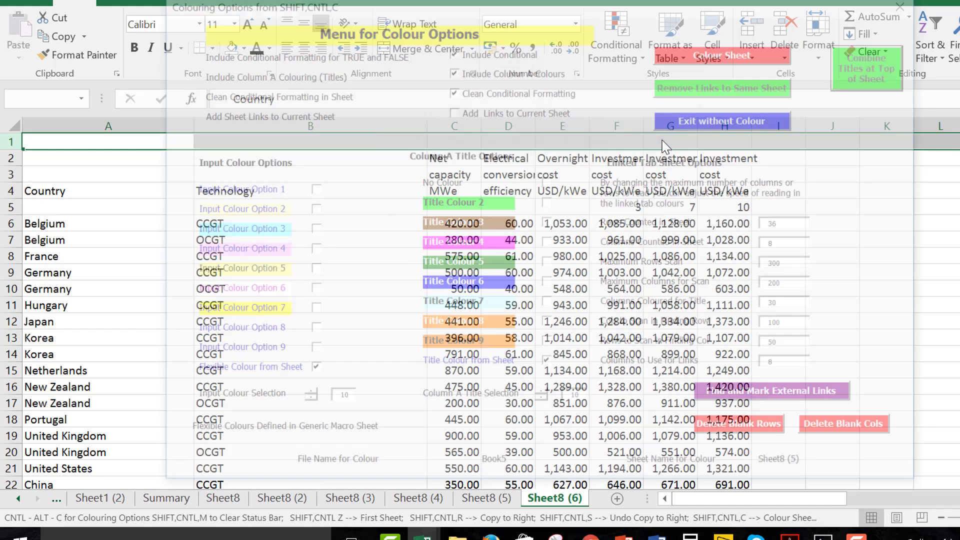
- Review the combined header row, including Net capacity MWe, back to Country
{"action": "key", "text": "Up"}
{"action": "key", "text": "Right"}
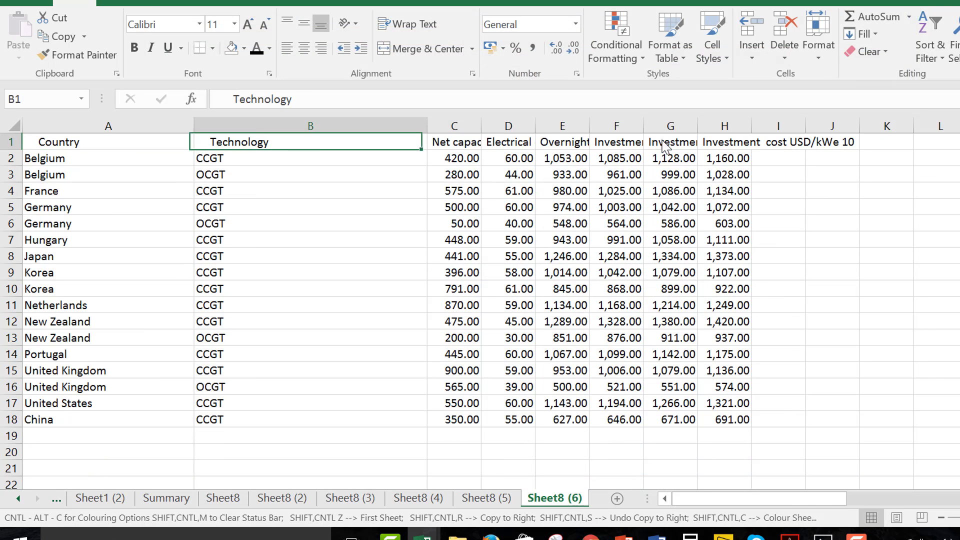
{"action": "key", "text": "Right"}
{"action": "key", "text": "F2"}
{"action": "key", "text": "Escape"}
{"action": "key", "text": "Right"}
{"action": "key", "text": "Right"}
{"action": "key", "text": "Right"}
{"action": "key", "text": "Right"}
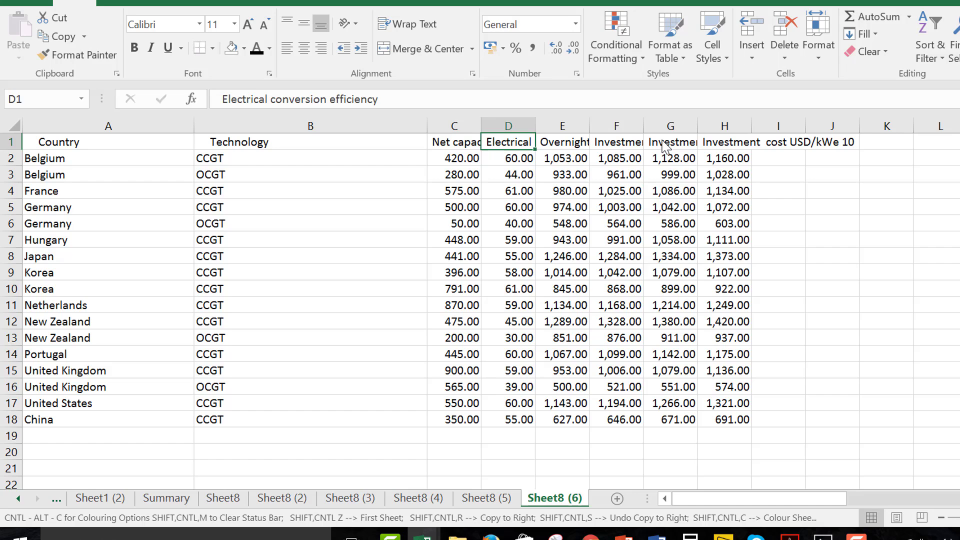
{"action": "key", "text": "Right"}
{"action": "key", "text": "Right"}
{"action": "key", "text": "Right"}
{"action": "key", "text": "Left"}
{"action": "key", "text": "Left"}
{"action": "key", "text": "Left"}
{"action": "key", "text": "Left"}
{"action": "key", "text": "Left"}
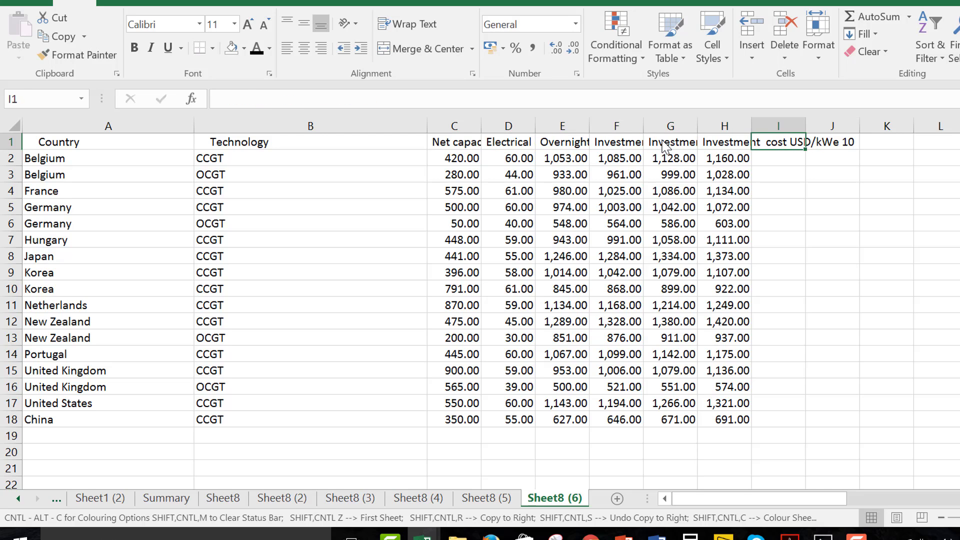
{"action": "key", "text": "Left"}
{"action": "key", "text": "Left"}
{"action": "key", "text": "Left"}
{"action": "key", "text": "Left"}
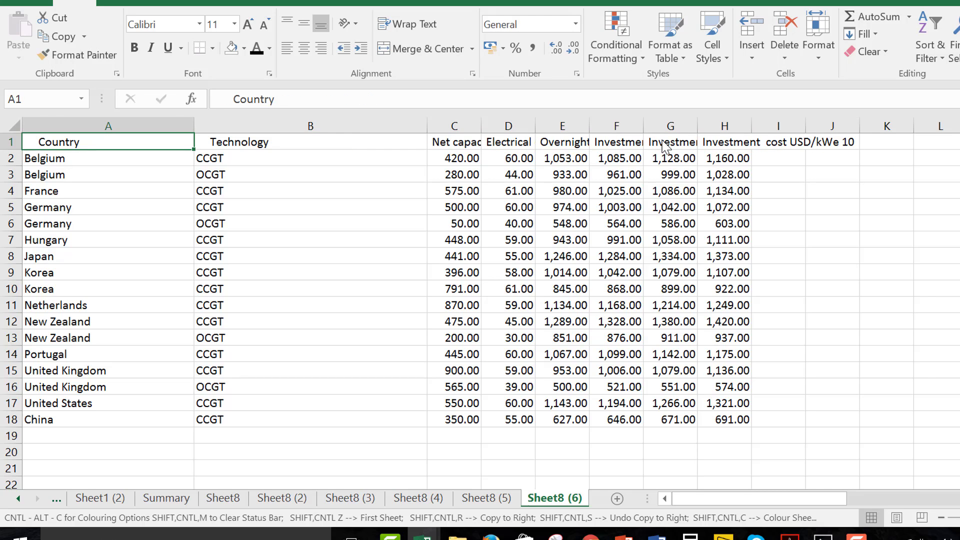
- Switch to Power BI Desktop and start a new blank report from the File menu
{"action": "left_click", "coordinate": [724, 534]}
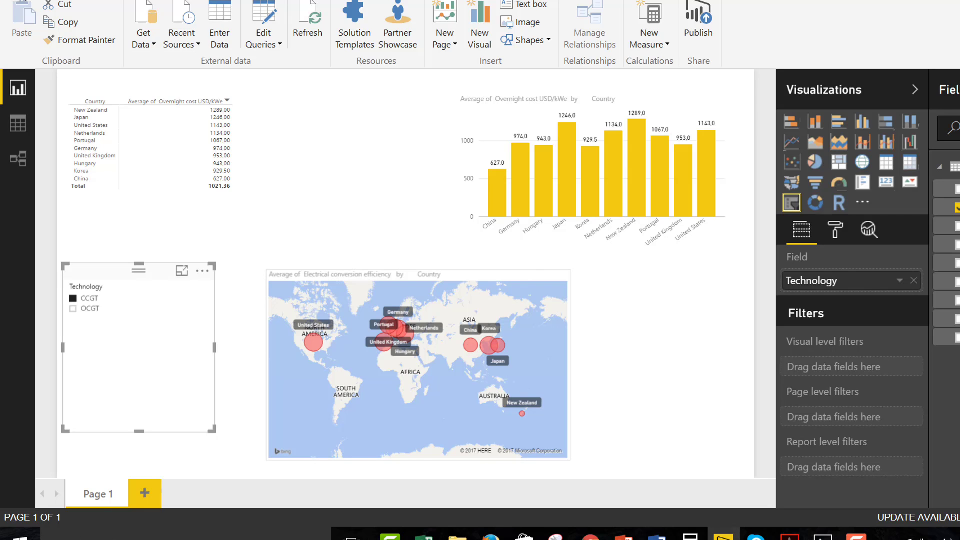
{"action": "key", "text": "alt+f"}
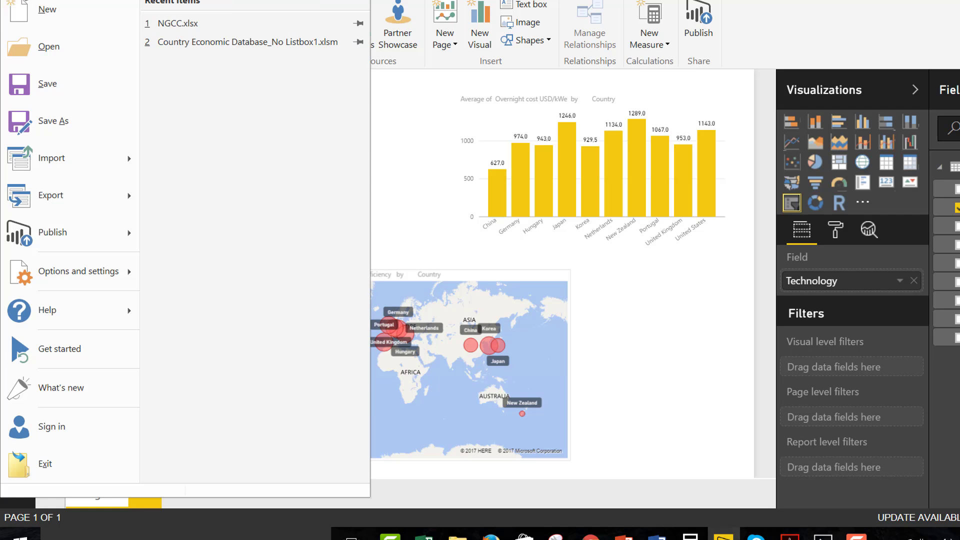
{"action": "left_click", "coordinate": [29, 14]}
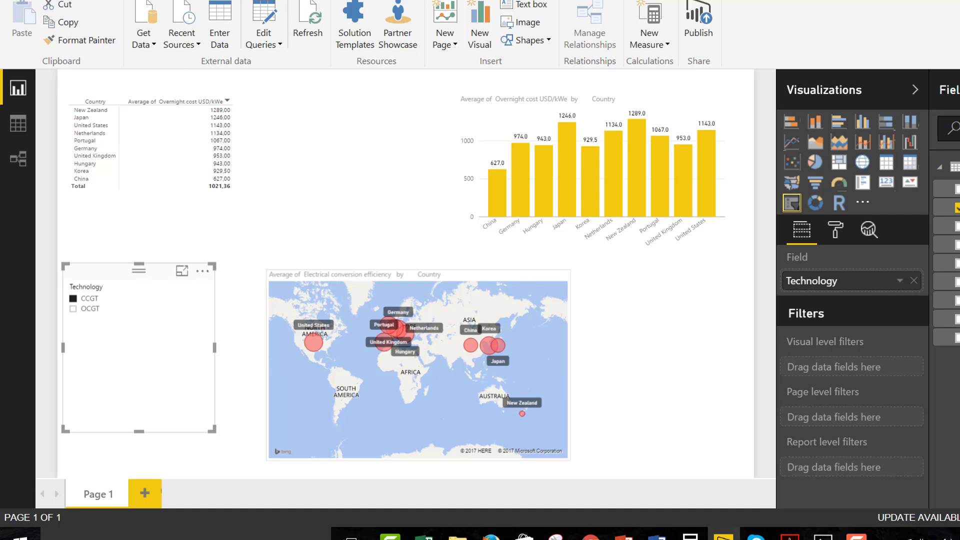
{"action": "key", "text": "alt+f"}
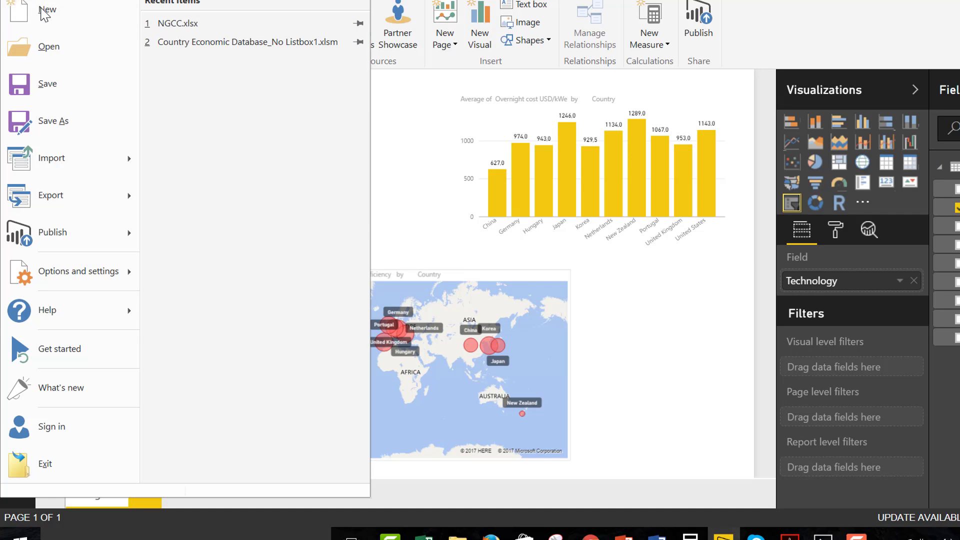
{"action": "key", "text": "Escape"}
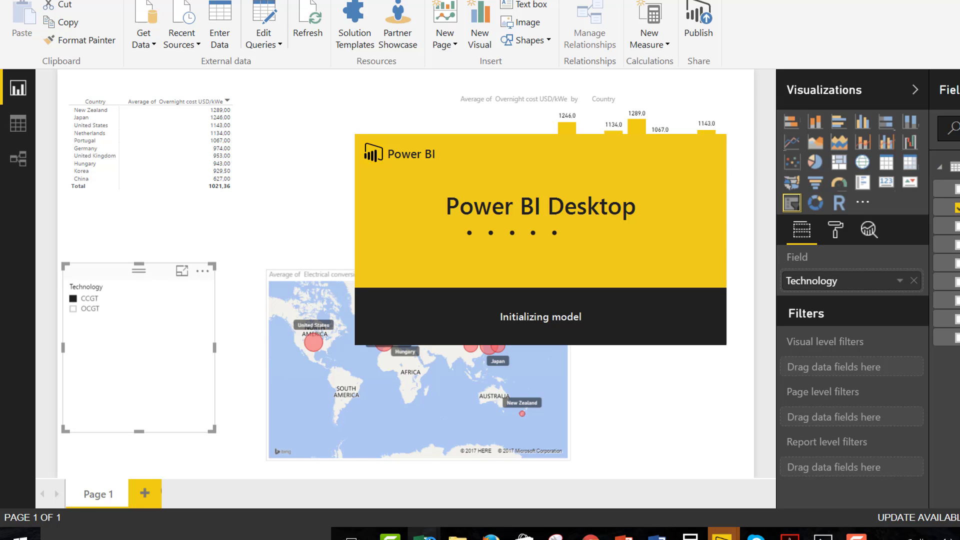
- Bring the Book5 workbook forward and save it as IEA Database.xlsx with F12
{"action": "mouse_move", "coordinate": [424, 534]}
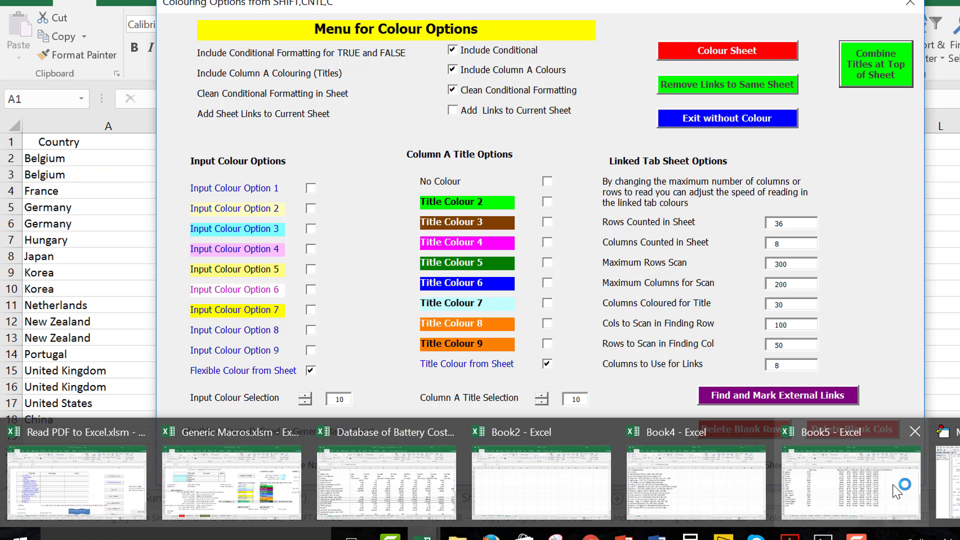
{"action": "left_click", "coordinate": [896, 490]}
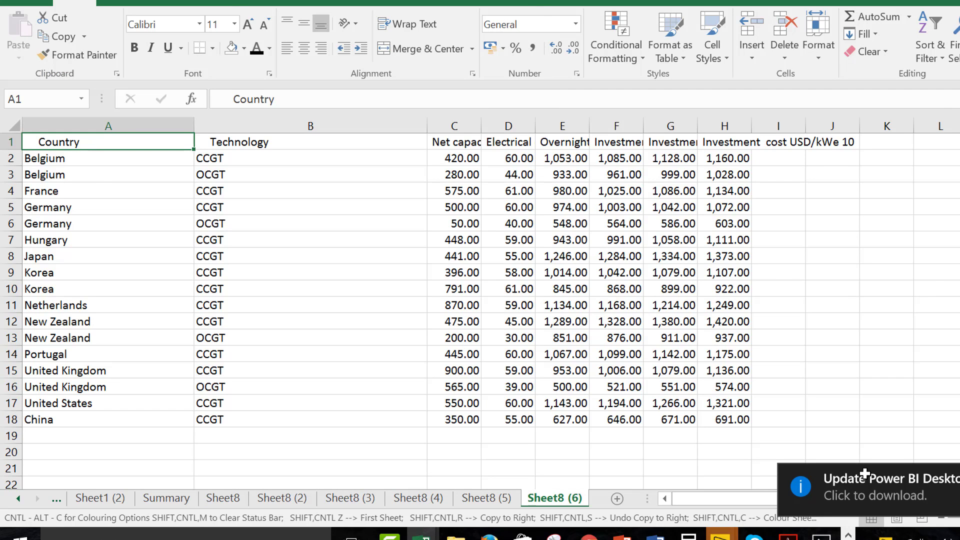
{"action": "key", "text": "F12"}
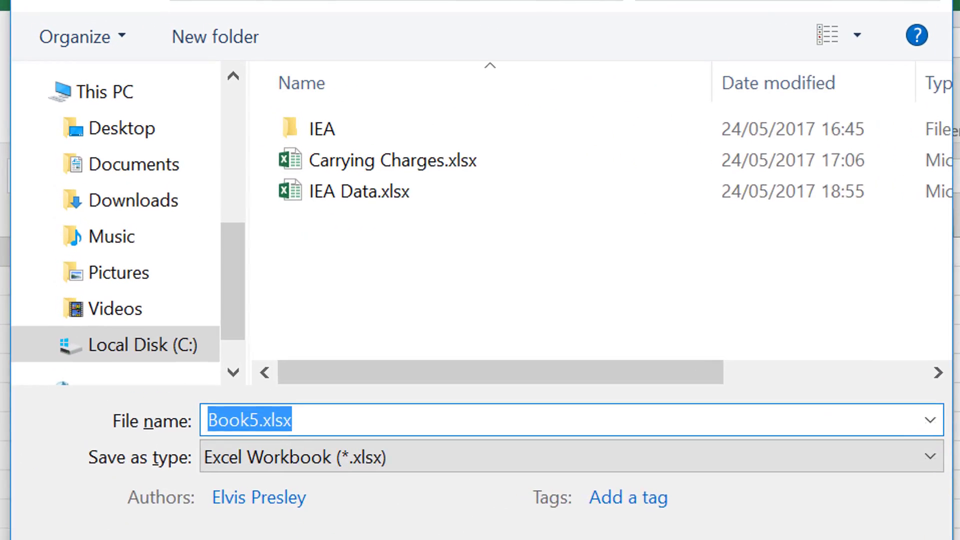
{"action": "key", "text": "Right"}
{"action": "key", "text": "Left"}
{"action": "key", "text": "Left"}
{"action": "key", "text": "Left"}
{"action": "key", "text": "Left"}
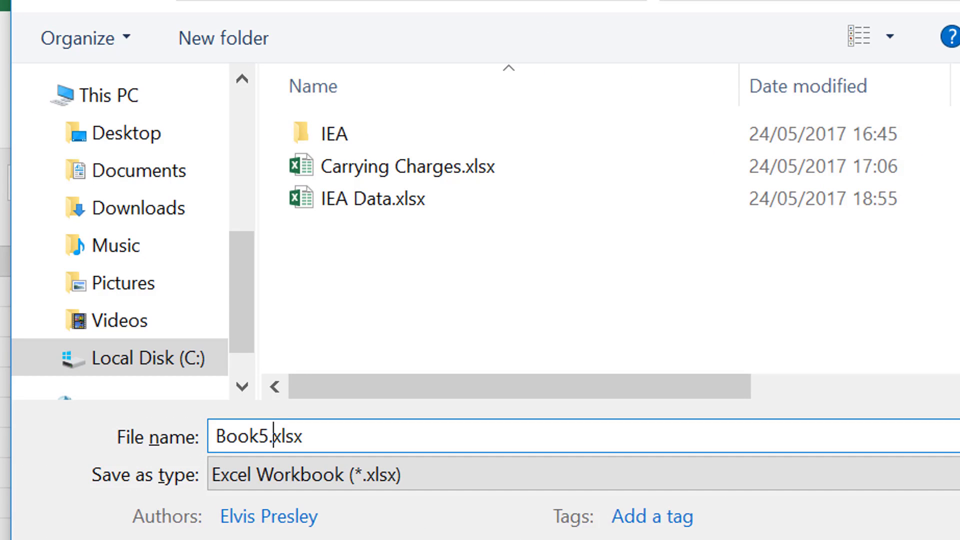
{"action": "key", "text": "Left"}
{"action": "key", "text": "BackSpace"}
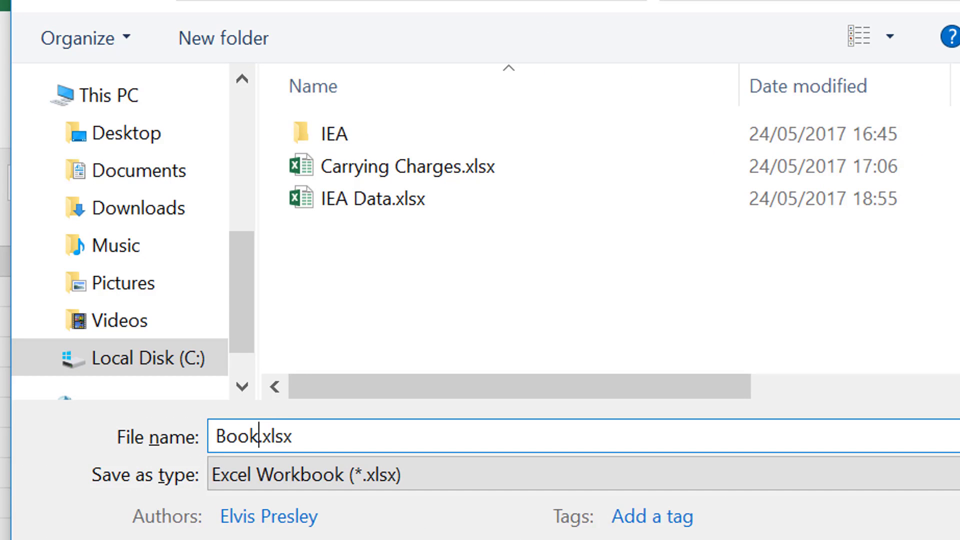
{"action": "key", "text": "BackSpace"}
{"action": "key", "text": "BackSpace"}
{"action": "key", "text": "BackSpace"}
{"action": "key", "text": "BackSpace"}
{"action": "type", "text": "IEA"}
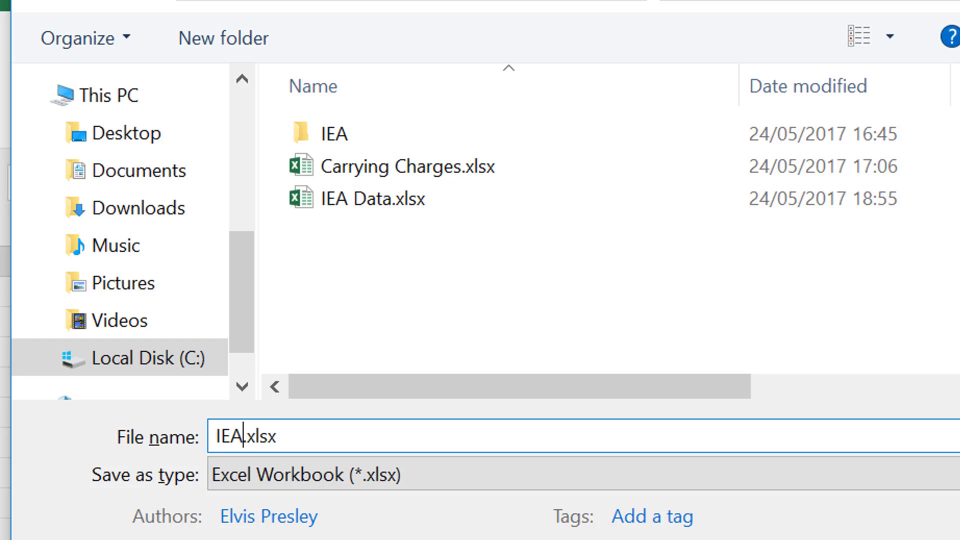
{"action": "type", "text": " Database"}
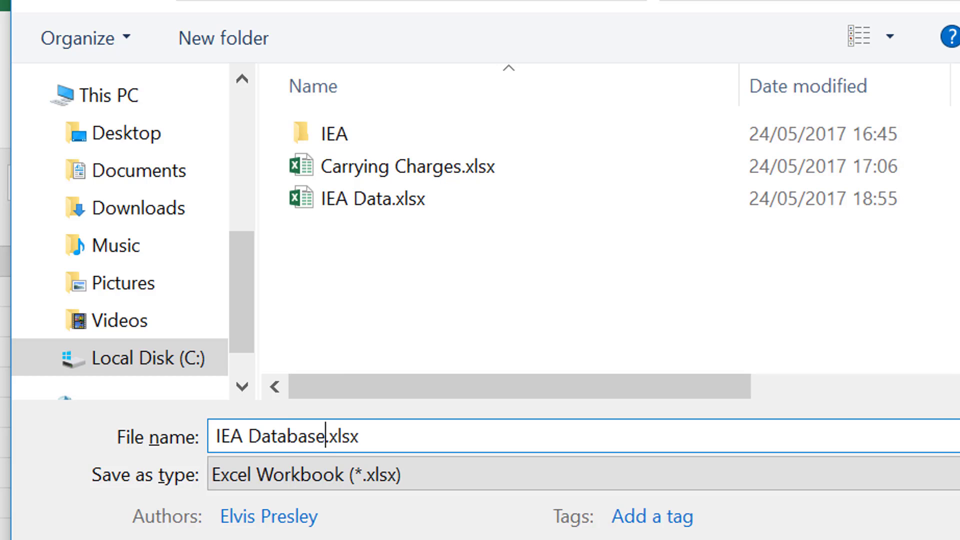
{"action": "key", "text": "Return"}
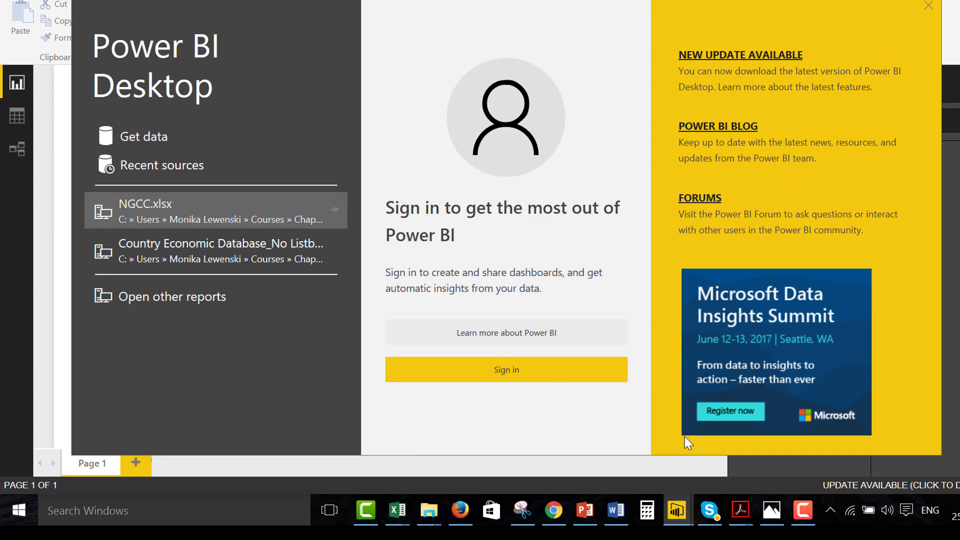
- Dismiss the Power BI start screen and choose Excel as the Get Data source
{"action": "left_click", "coordinate": [141, 140]}
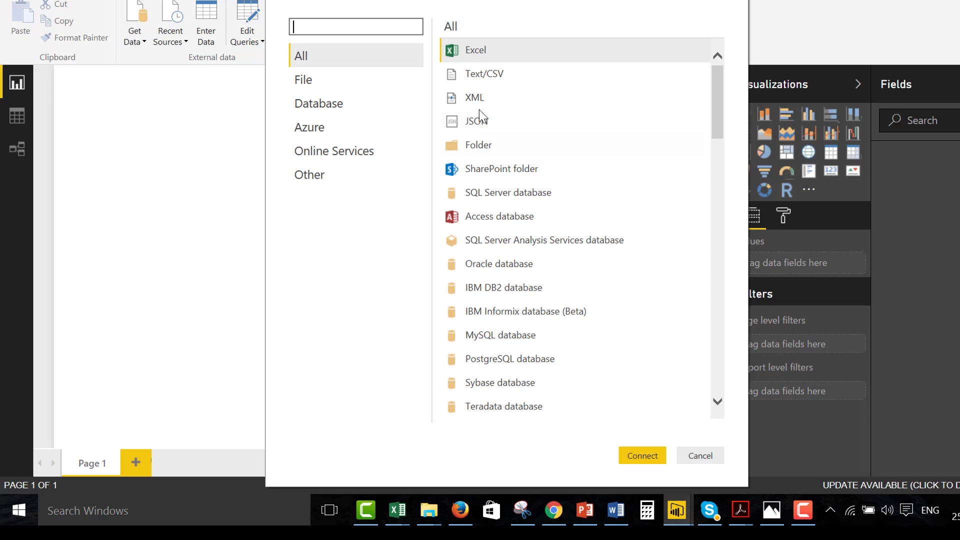
{"action": "left_click", "coordinate": [479, 56]}
{"action": "double_click", "coordinate": [479, 55]}
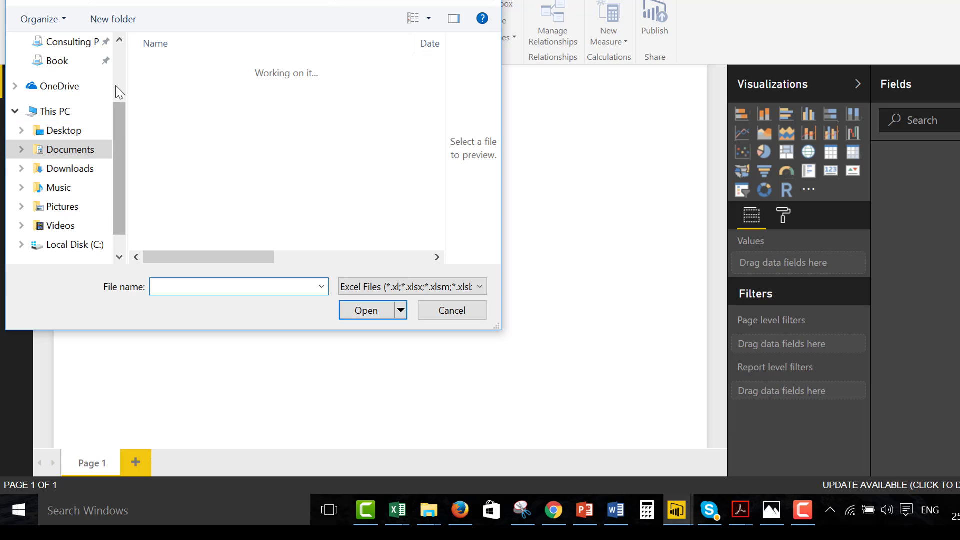
- Browse Courses > Chapter 5 > Electricity Materials > 10. Levelised Cost of Energy and open IEA Database.xlsx
{"action": "scroll", "coordinate": [119, 62], "scroll_direction": "up", "scroll_amount": 2}
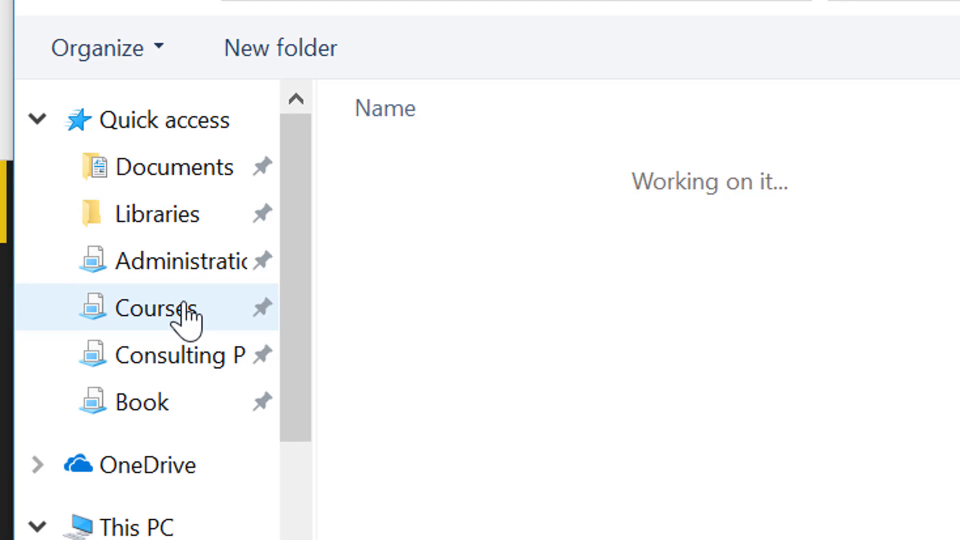
{"action": "left_click", "coordinate": [184, 306]}
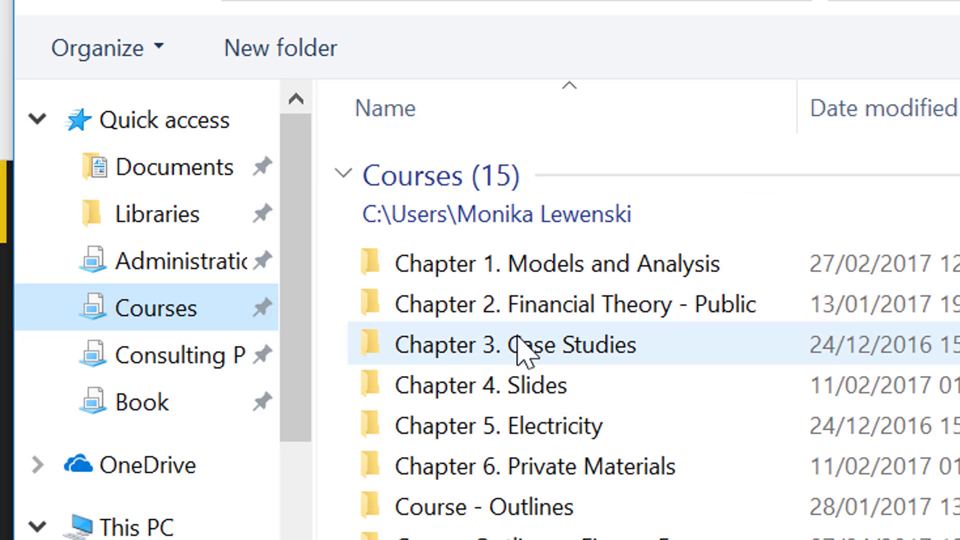
{"action": "double_click", "coordinate": [525, 428]}
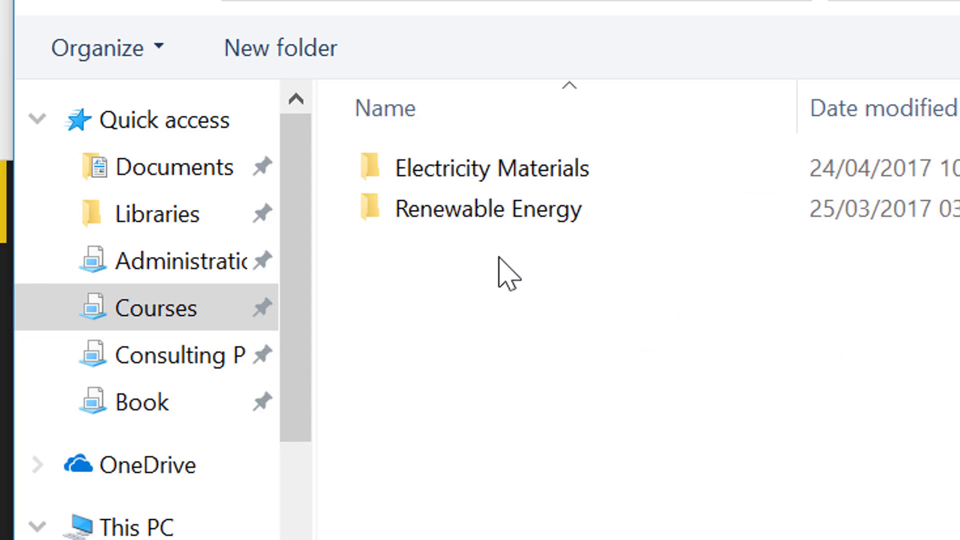
{"action": "double_click", "coordinate": [488, 172]}
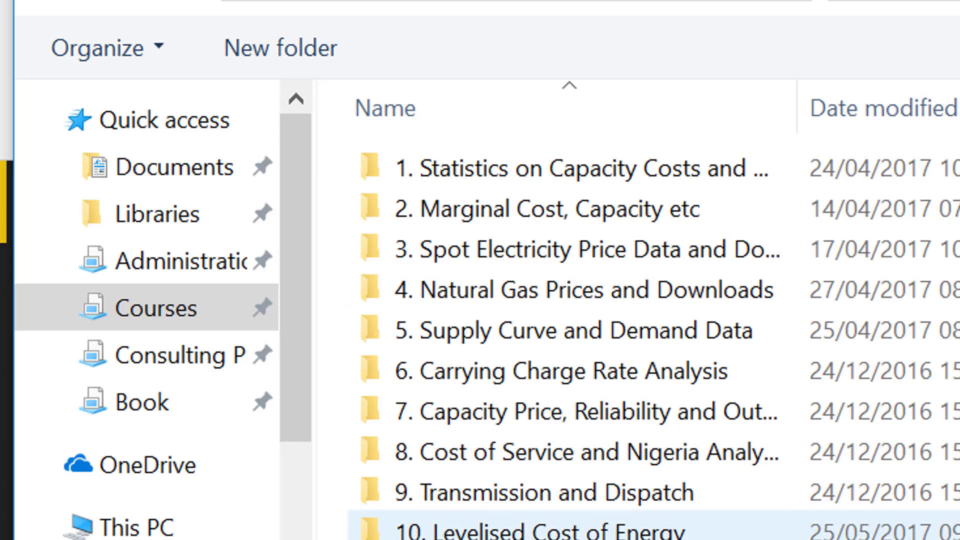
{"action": "double_click", "coordinate": [500, 527]}
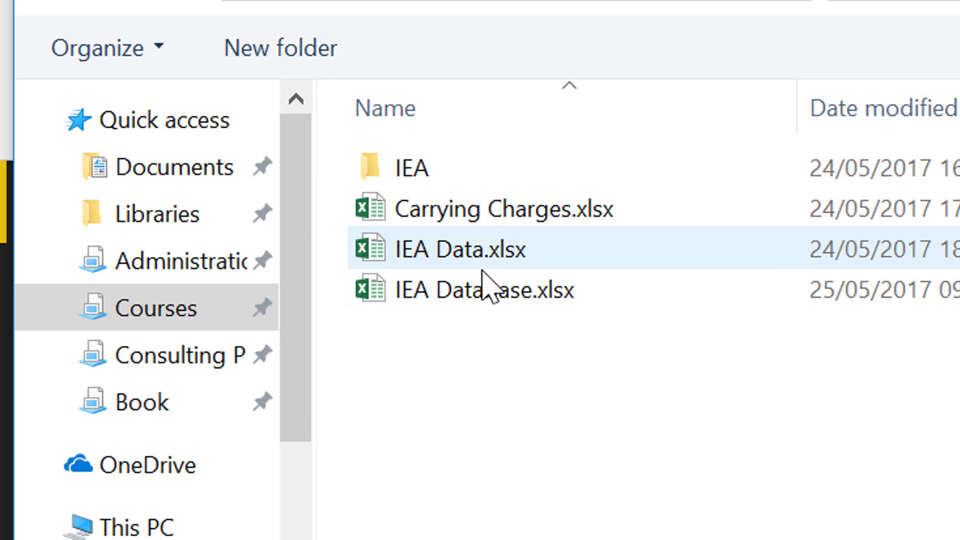
{"action": "double_click", "coordinate": [493, 292]}
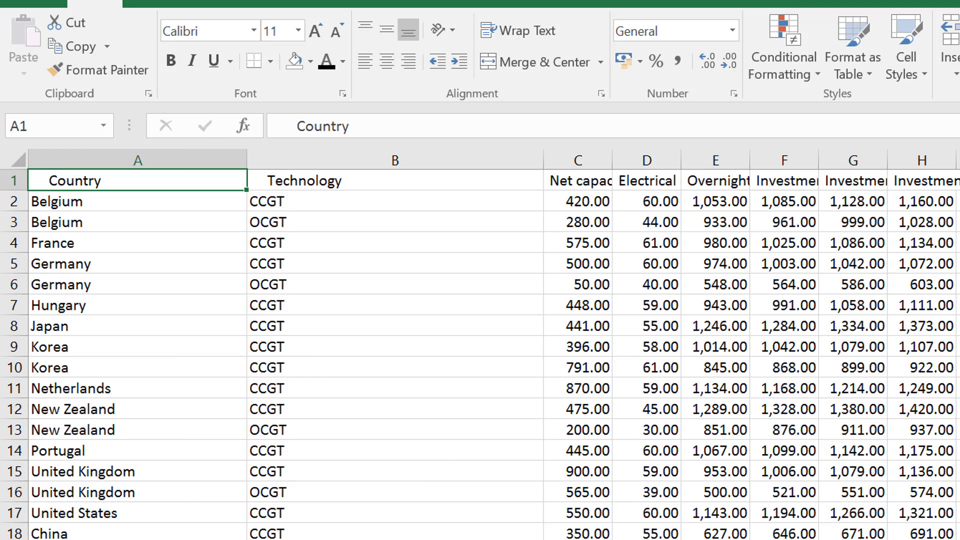
- Preview, select and load the Sheet8 (6) table from the Navigator
{"action": "key", "text": "alt+Tab"}
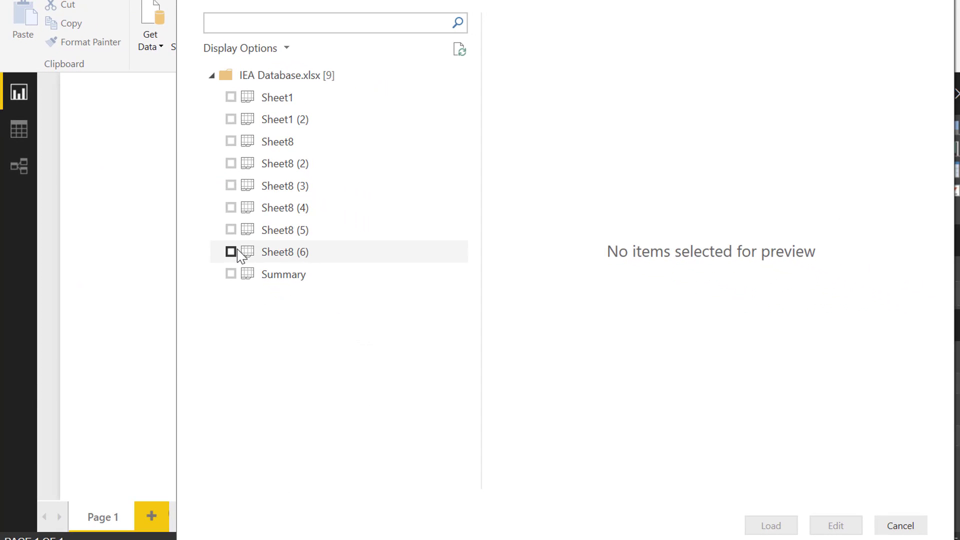
{"action": "left_click", "coordinate": [240, 253]}
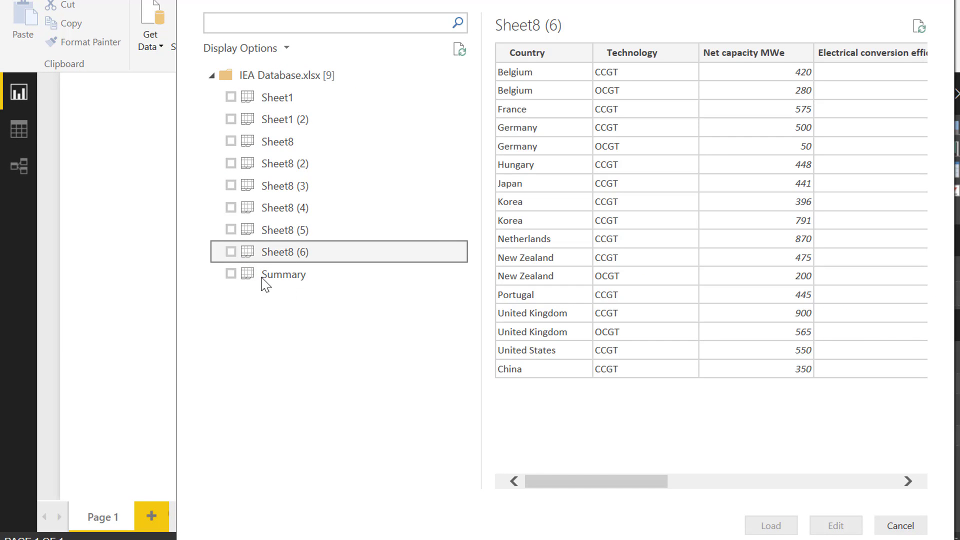
{"action": "left_click", "coordinate": [231, 252]}
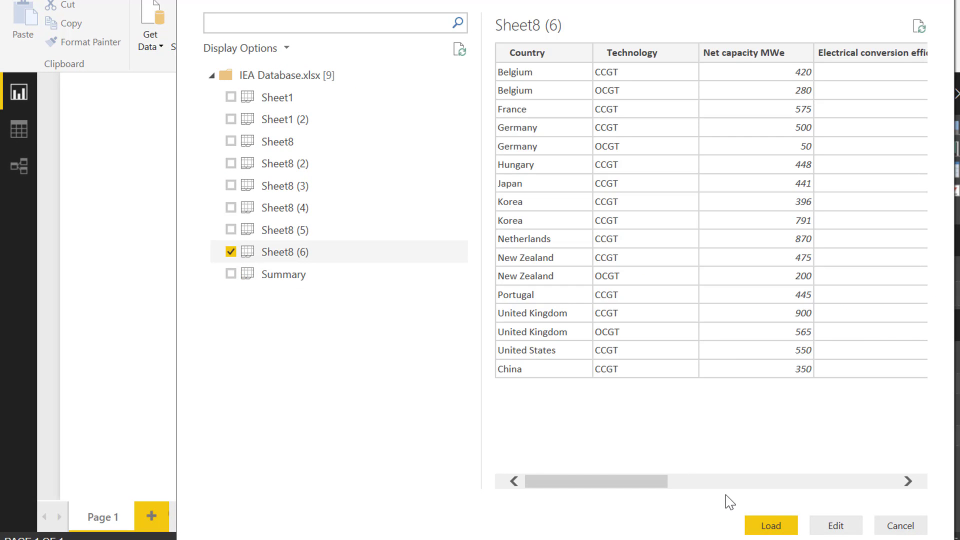
{"action": "left_click", "coordinate": [769, 525]}
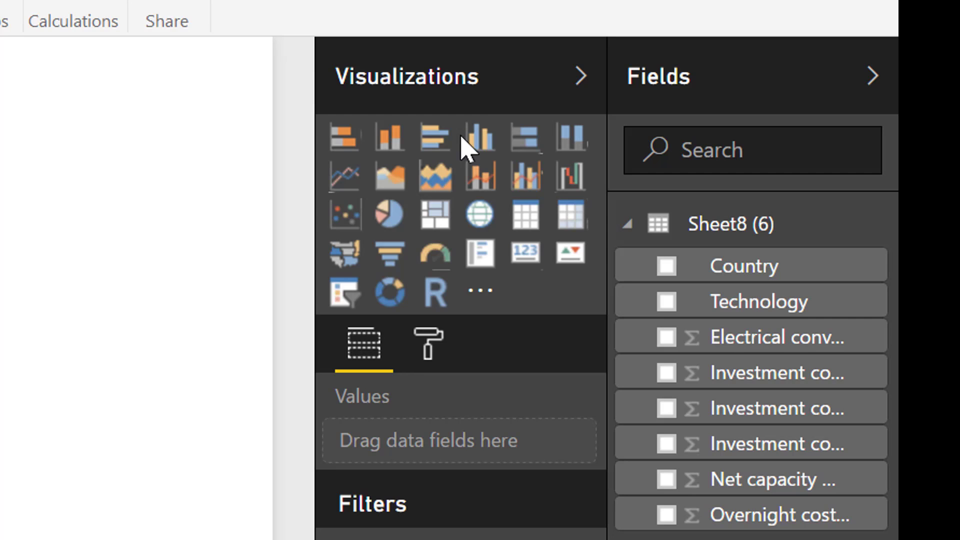
- Add a clustered column chart plotting Overnight cost by Country
{"action": "left_click", "coordinate": [484, 153]}
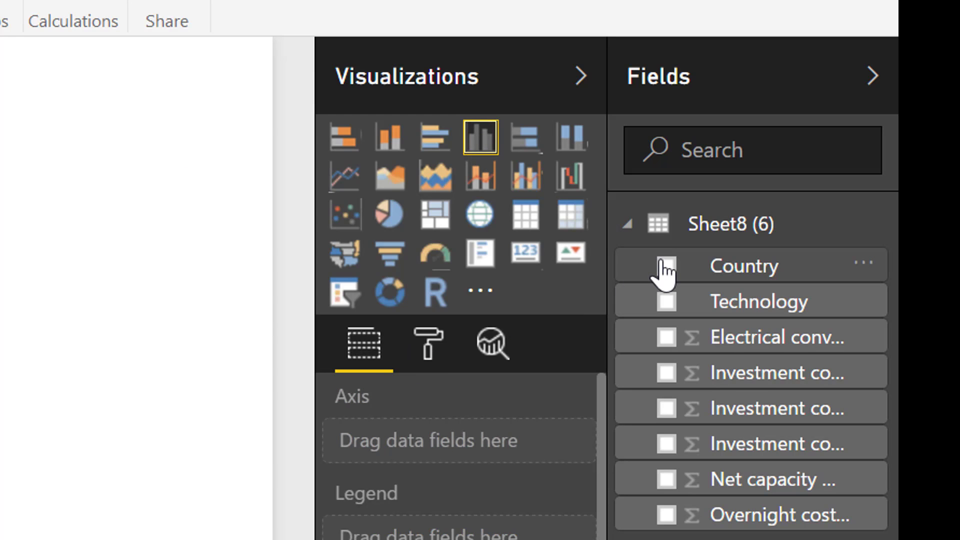
{"action": "left_click", "coordinate": [666, 266]}
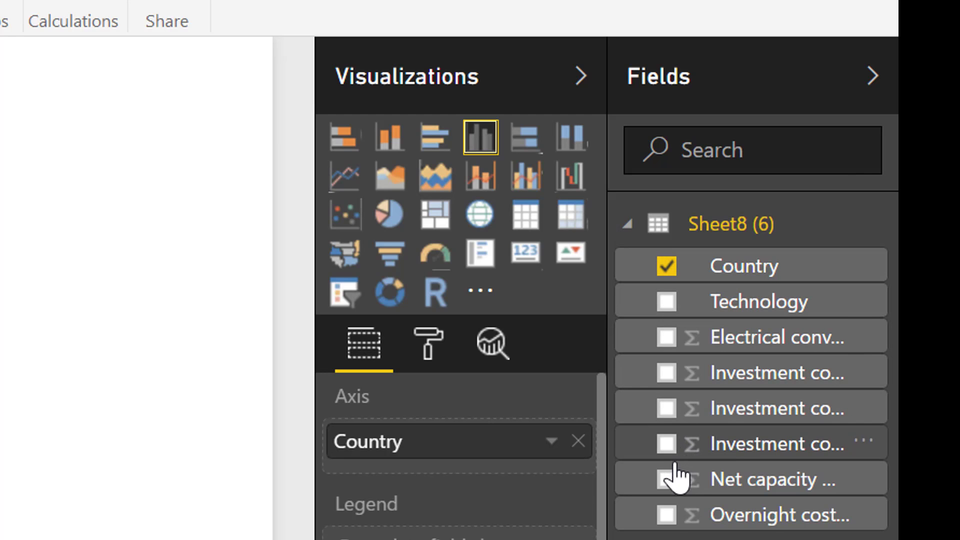
{"action": "left_click", "coordinate": [671, 510]}
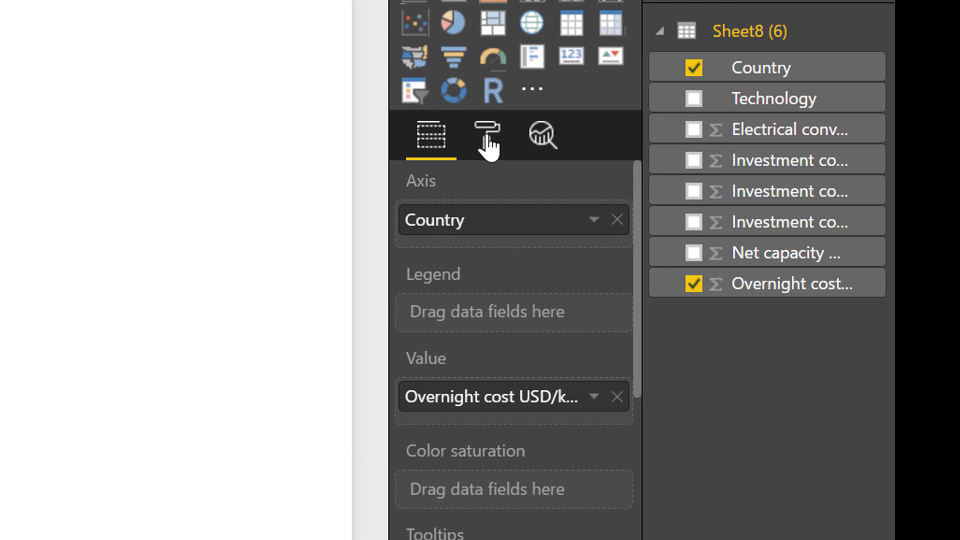
- Change the Overnight cost aggregation from Sum to Average
{"action": "left_click", "coordinate": [488, 144]}
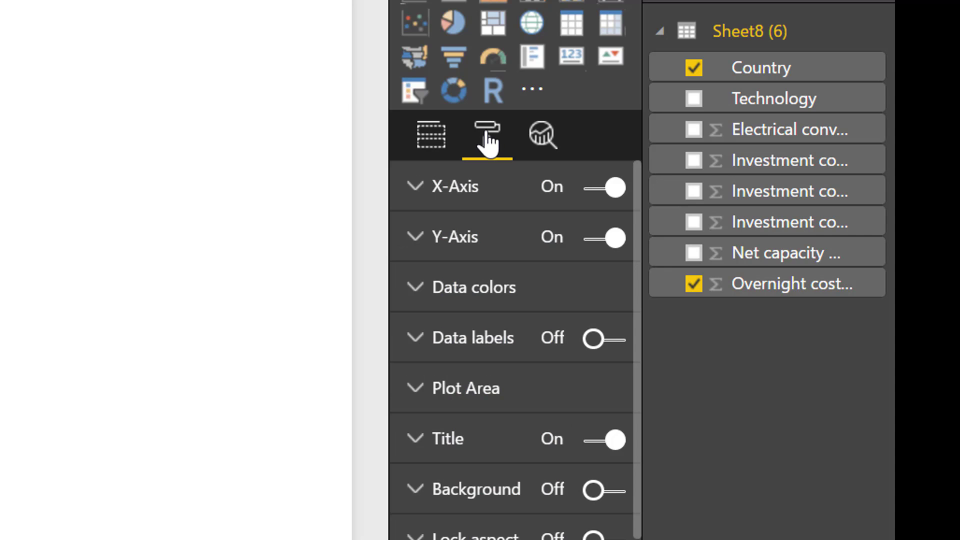
{"action": "left_click", "coordinate": [439, 136]}
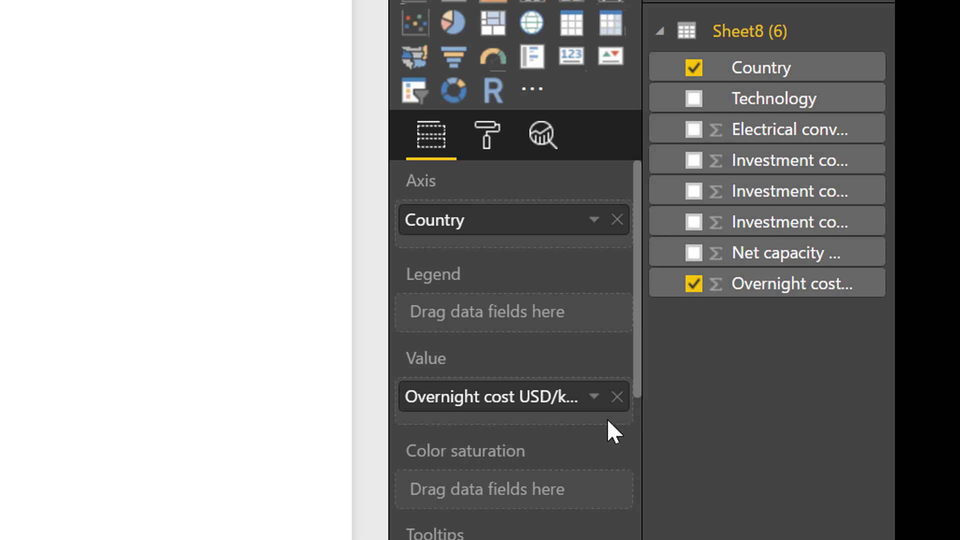
{"action": "left_click", "coordinate": [595, 402]}
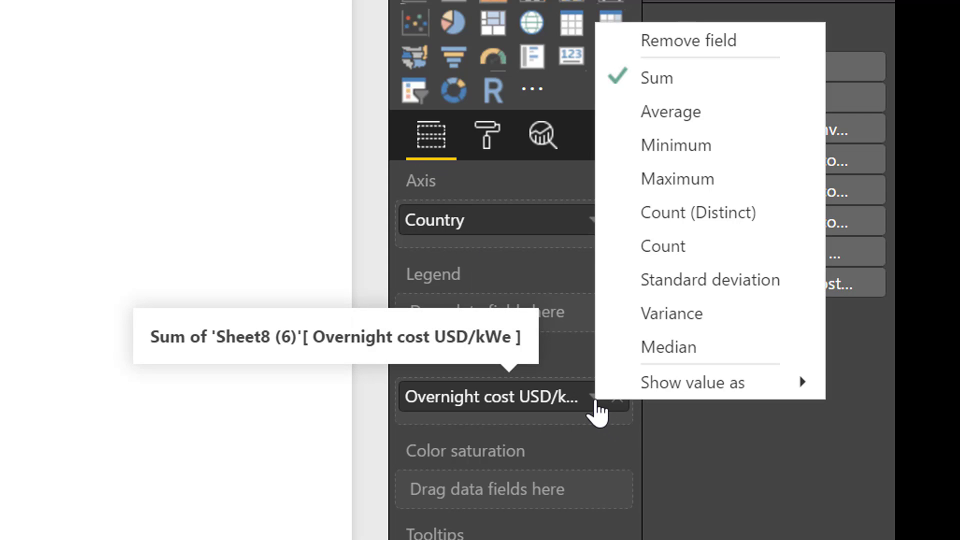
{"action": "left_click", "coordinate": [657, 115]}
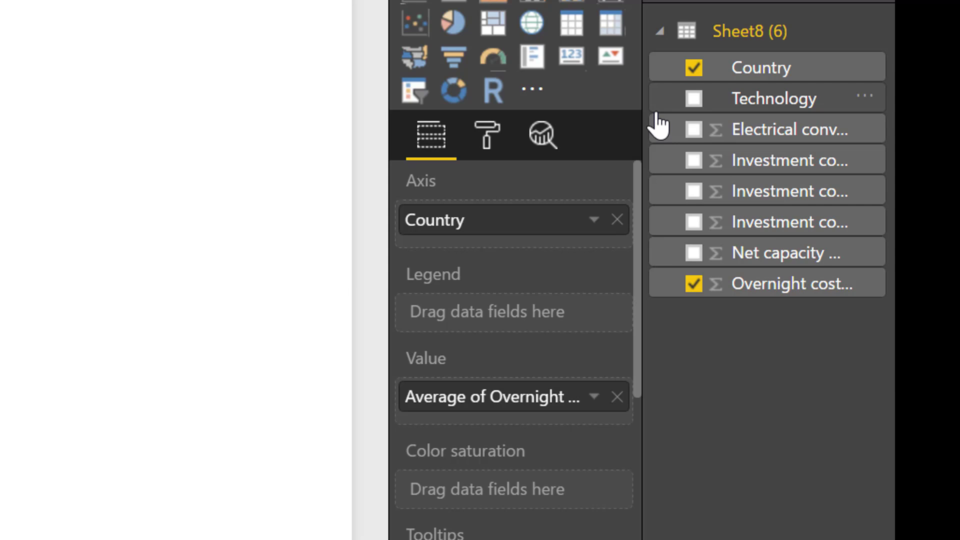
{"action": "left_click", "coordinate": [595, 398]}
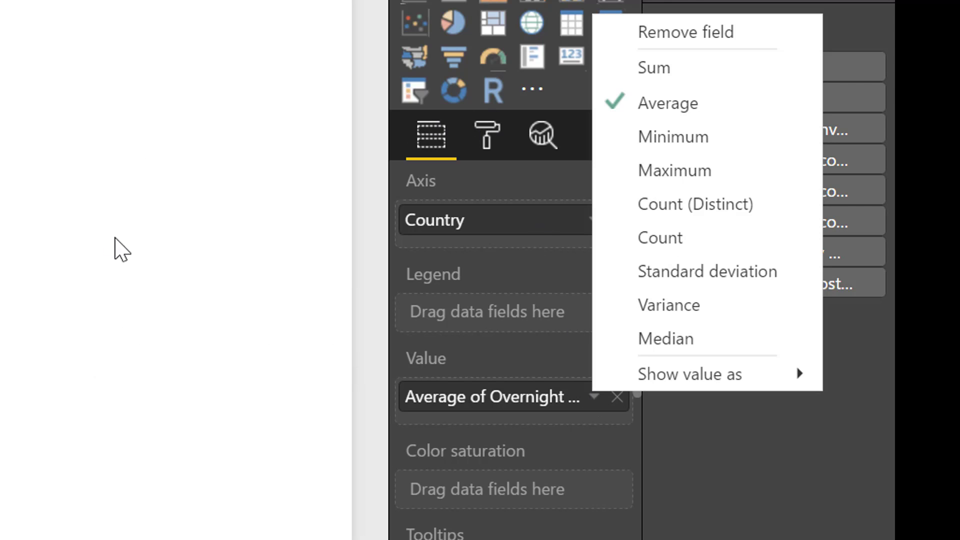
{"action": "left_click", "coordinate": [120, 248]}
{"action": "left_click", "coordinate": [120, 249]}
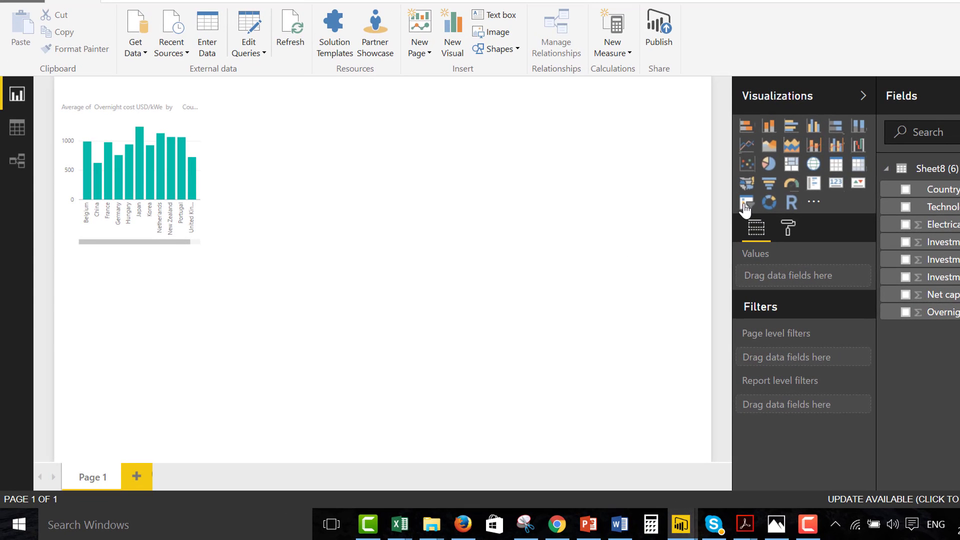
- Add a Technology slicer and test it with CCGT, OCGT, then CCGT, plus a Japan highlight
{"action": "left_click", "coordinate": [746, 203]}
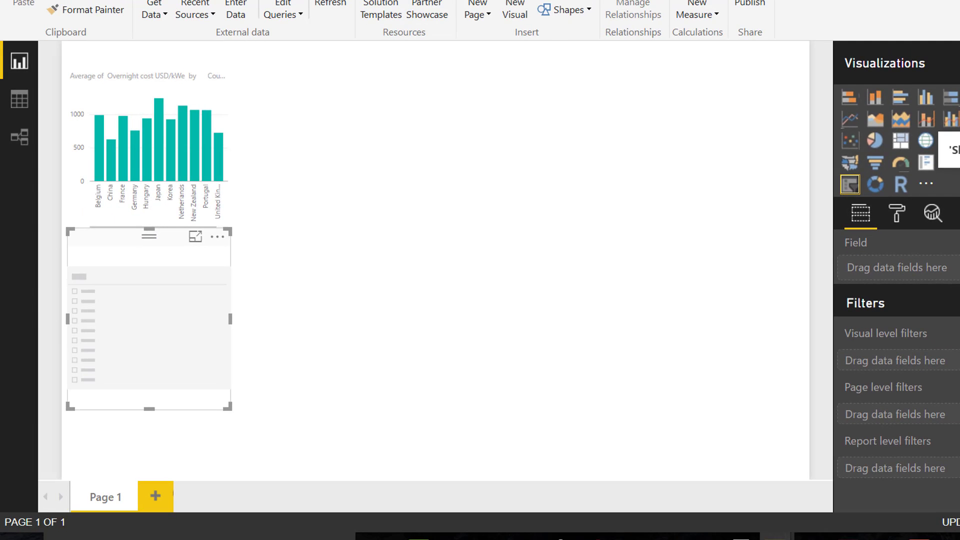
{"action": "left_click", "coordinate": [959, 190]}
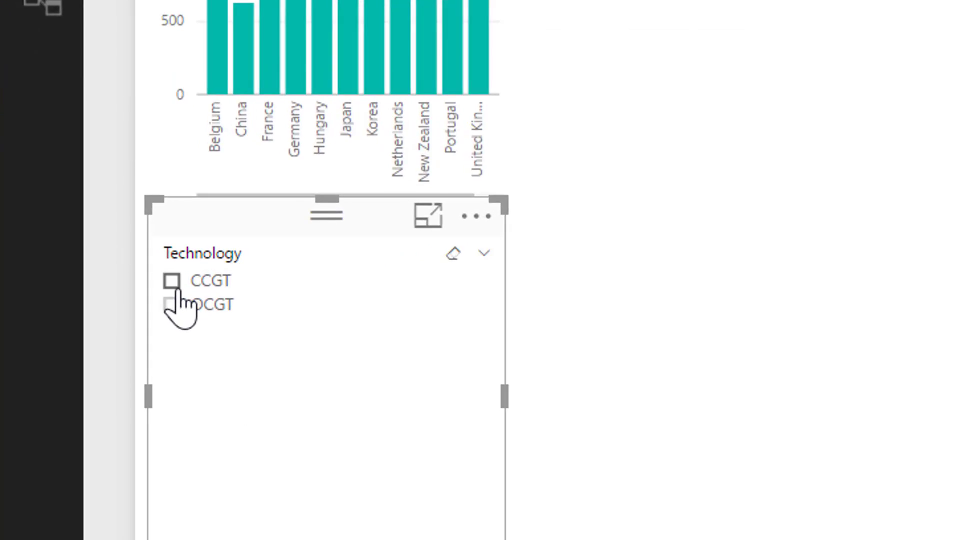
{"action": "left_click", "coordinate": [67, 309]}
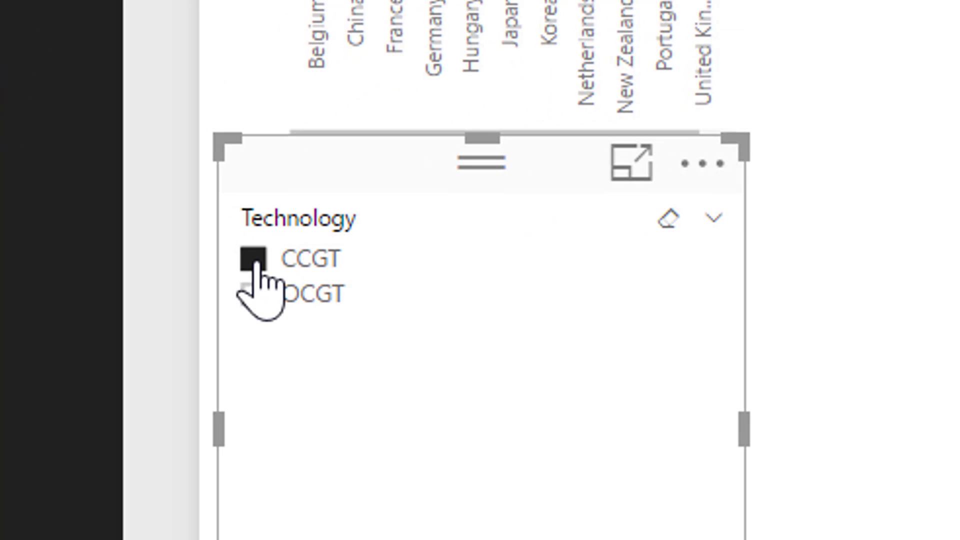
{"action": "left_click", "coordinate": [253, 295]}
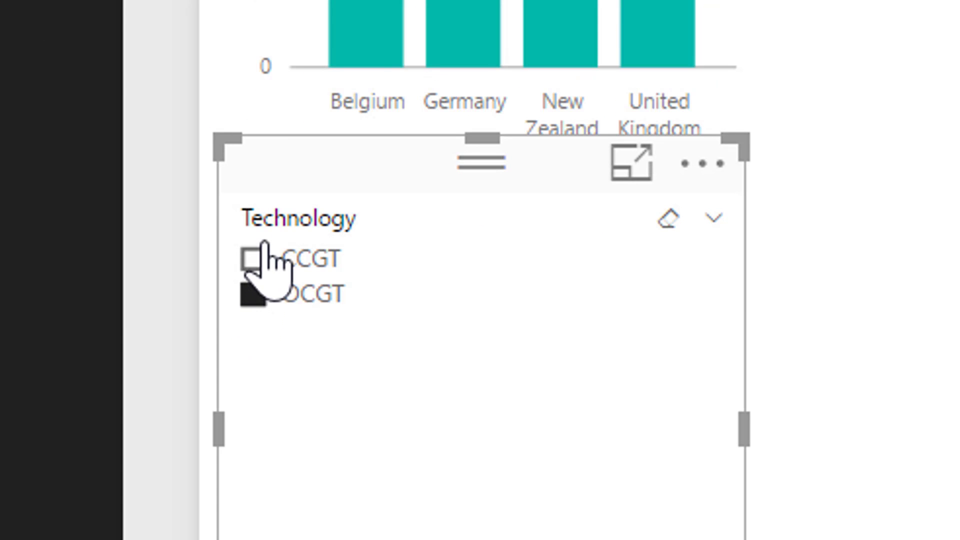
{"action": "left_click", "coordinate": [260, 258]}
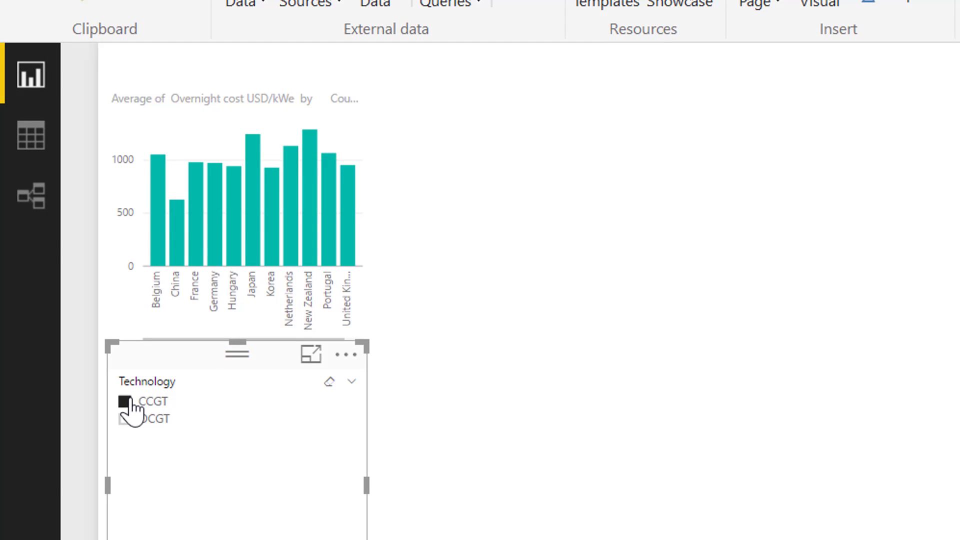
{"action": "left_click", "coordinate": [248, 217]}
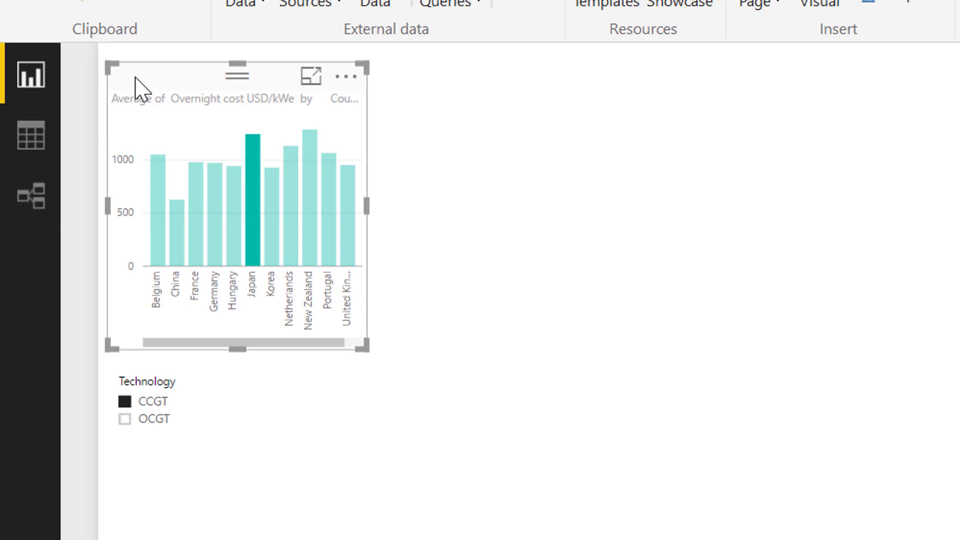
{"action": "left_click", "coordinate": [145, 127]}
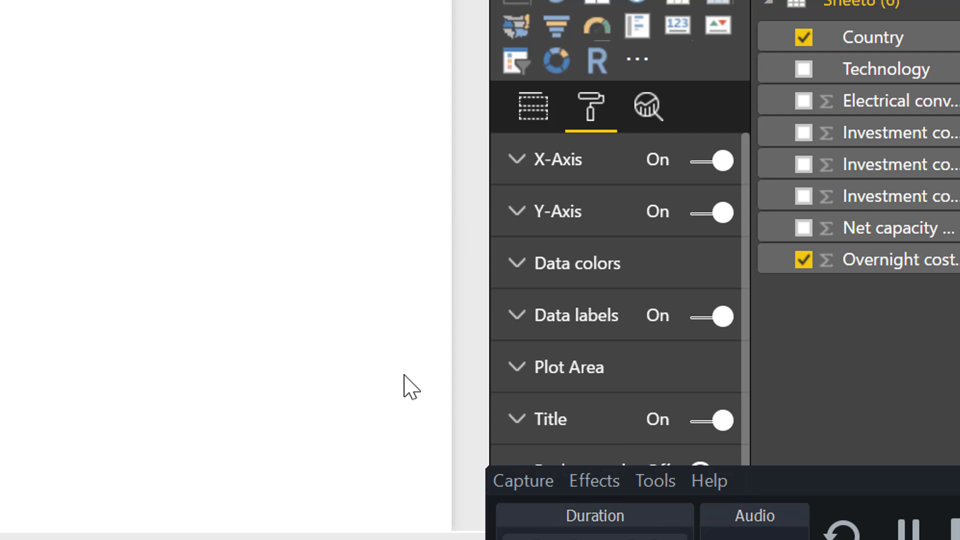
- Make the column chart title black with text size 20
{"action": "left_click", "coordinate": [562, 430]}
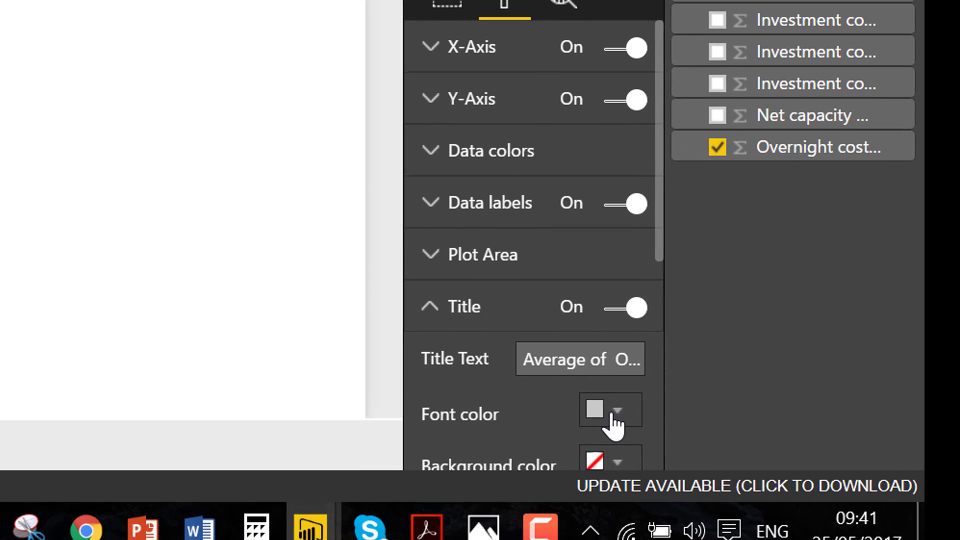
{"action": "left_click", "coordinate": [697, 525]}
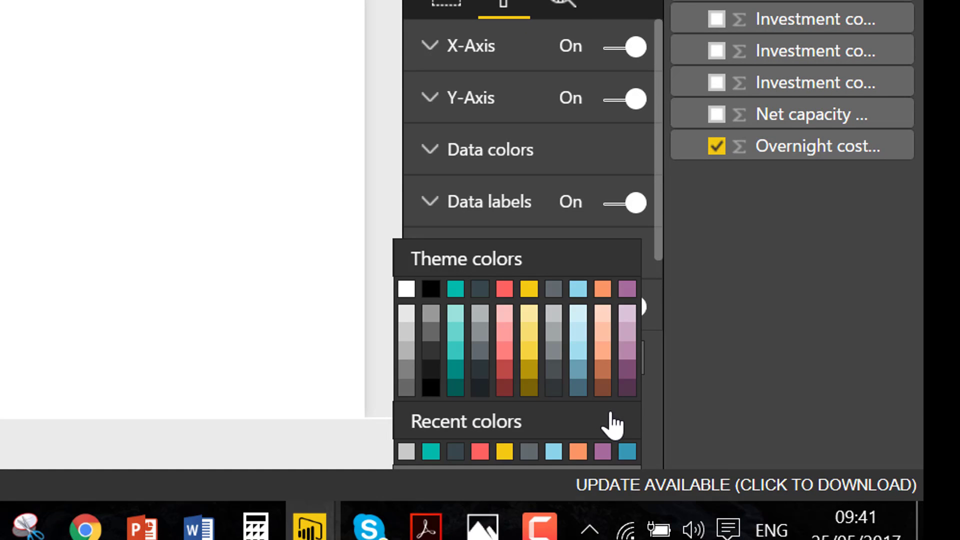
{"action": "left_click", "coordinate": [426, 289]}
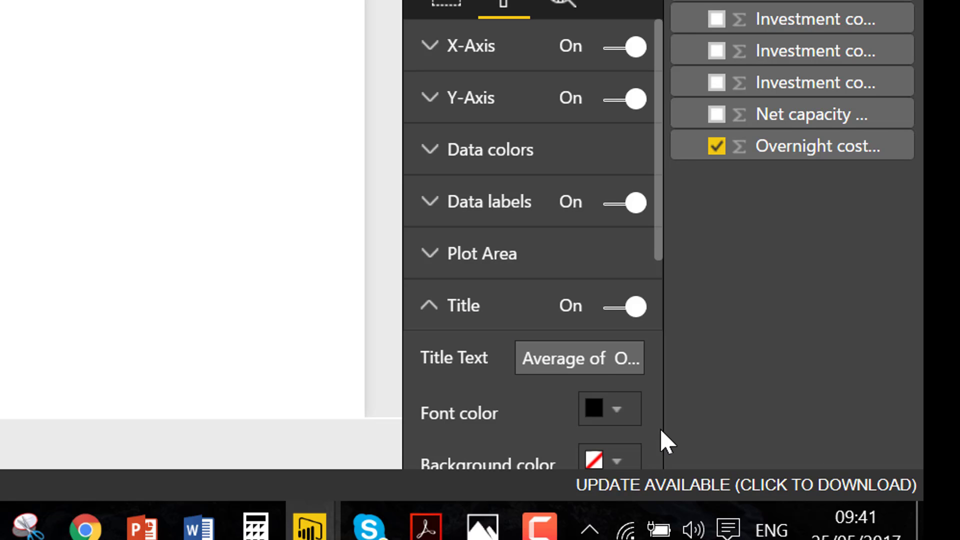
{"action": "scroll", "coordinate": [660, 428], "scroll_direction": "down", "scroll_amount": 6}
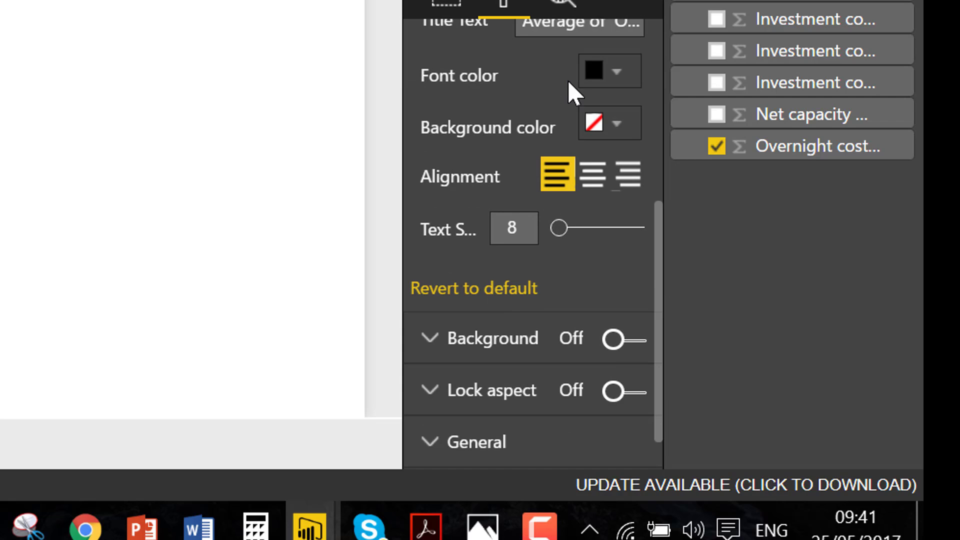
{"action": "left_click", "coordinate": [525, 229]}
{"action": "key", "text": "BackSpace"}
{"action": "type", "text": "20"}
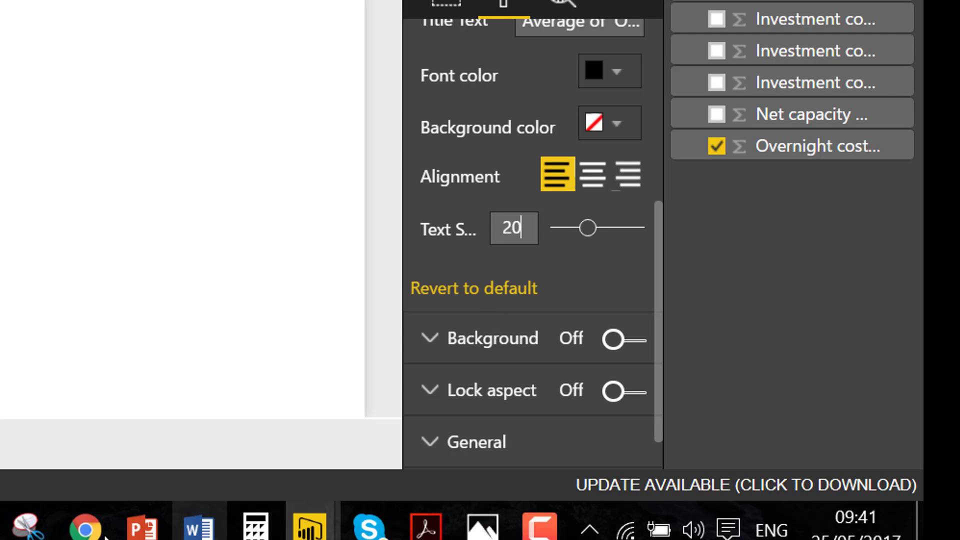
{"action": "left_click", "coordinate": [12, 274]}
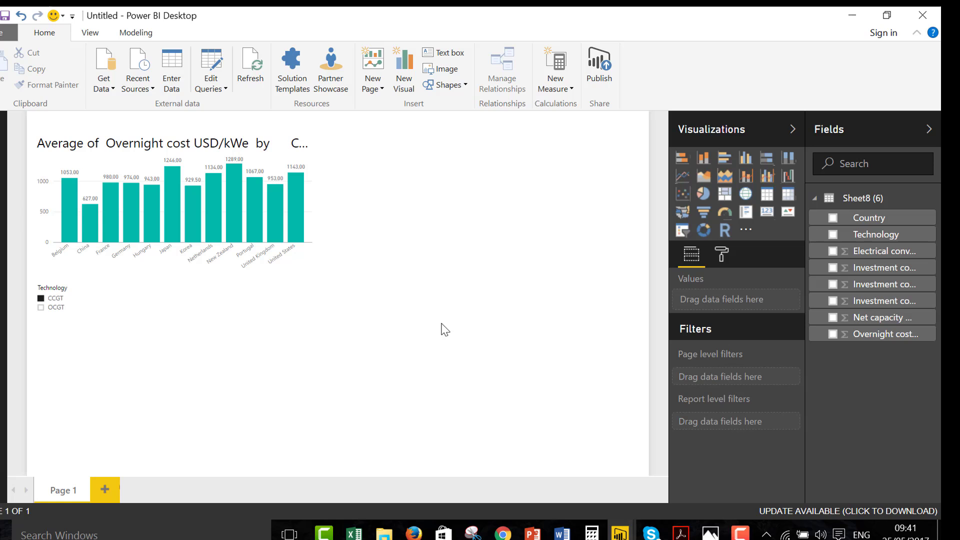
{"action": "left_click", "coordinate": [683, 214]}
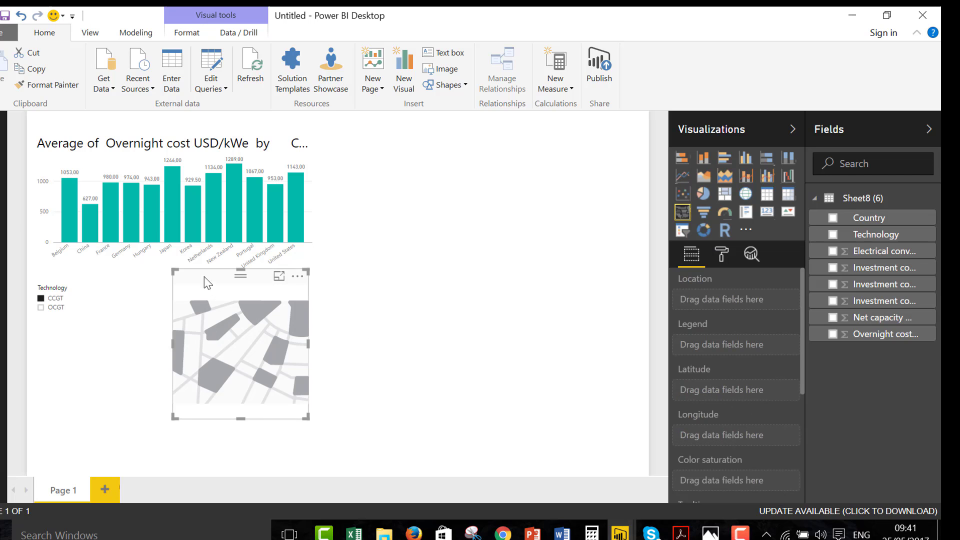
{"action": "left_click_drag", "start_coordinate": [219, 280], "coordinate": [245, 301]}
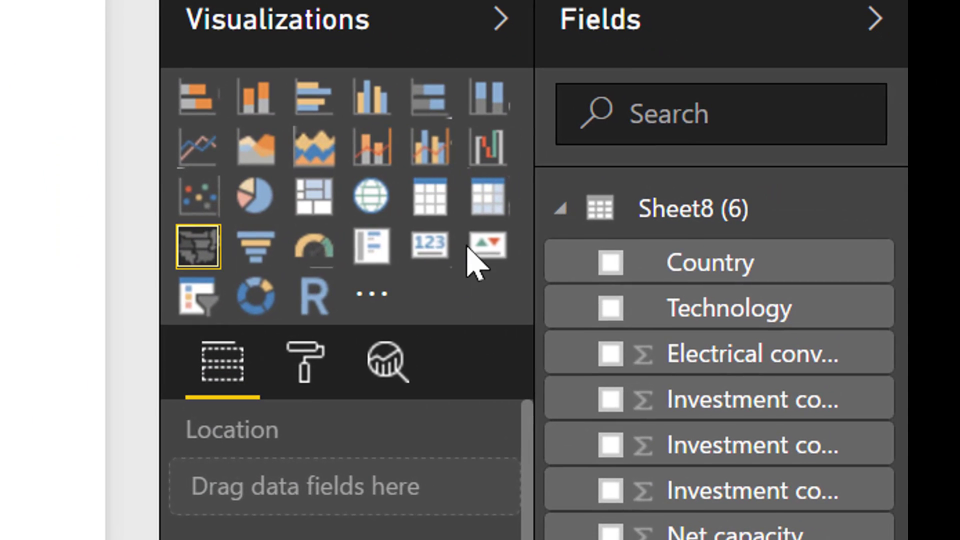
{"action": "left_click", "coordinate": [617, 274]}
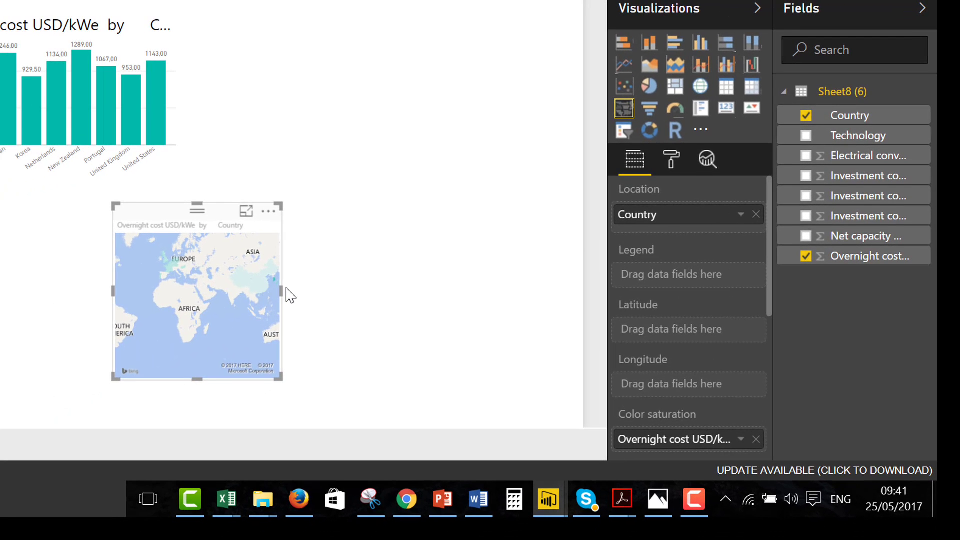
{"action": "mouse_move", "coordinate": [236, 286]}
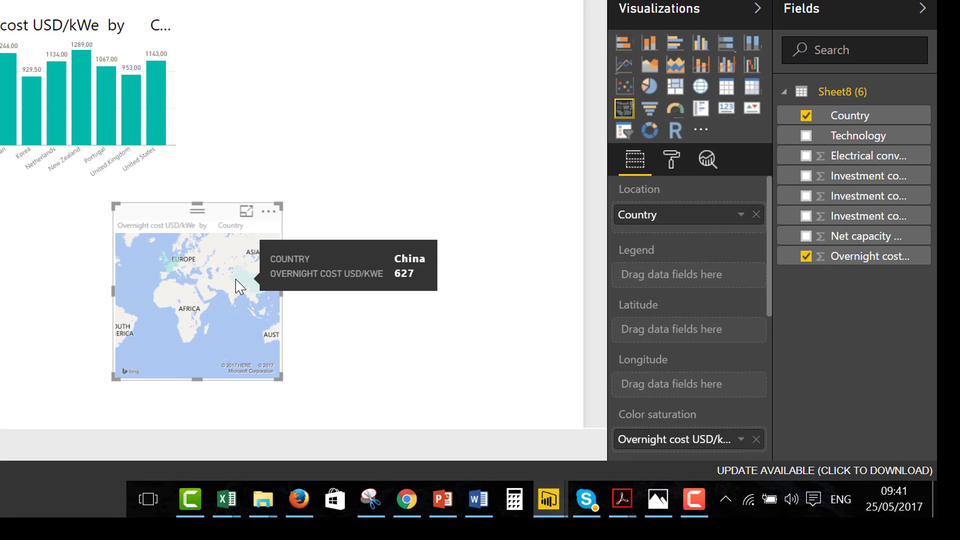
{"action": "key", "text": "Delete"}
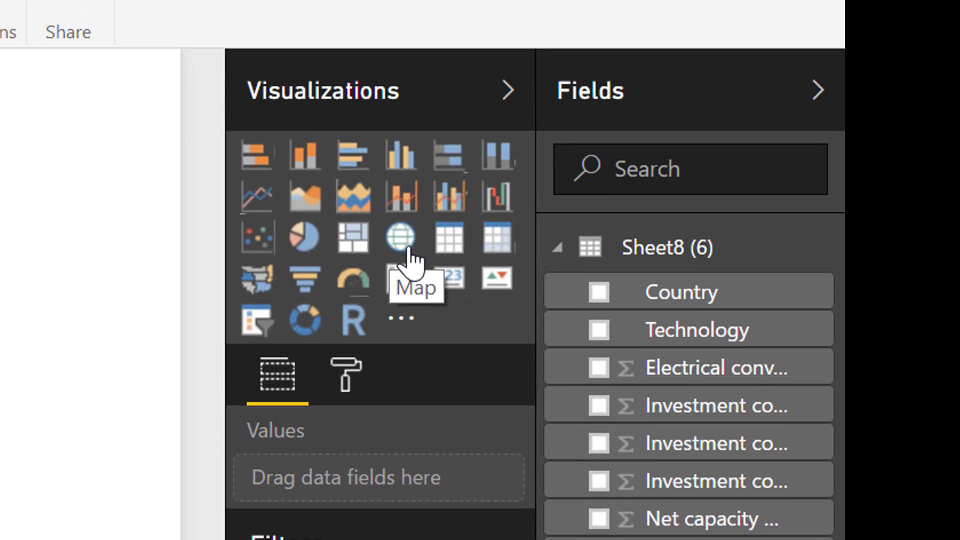
- Add a map visual with Country as location and Overnight cost as bubble size
{"action": "left_click", "coordinate": [407, 246]}
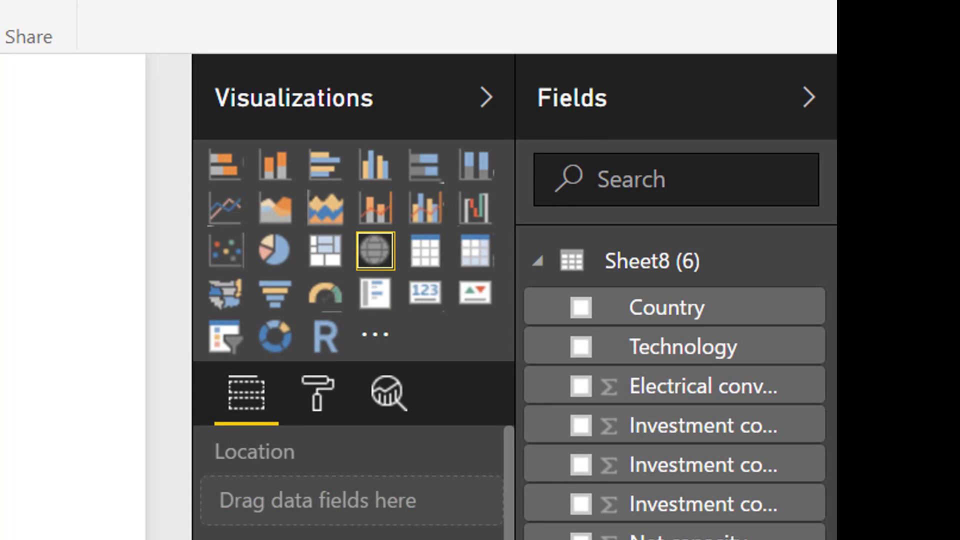
{"action": "left_click", "coordinate": [580, 312]}
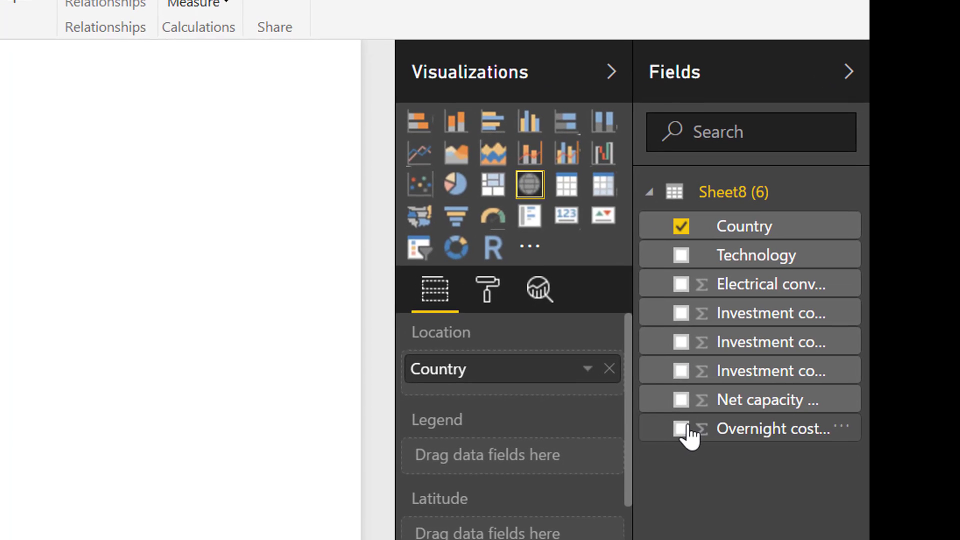
{"action": "left_click", "coordinate": [685, 428]}
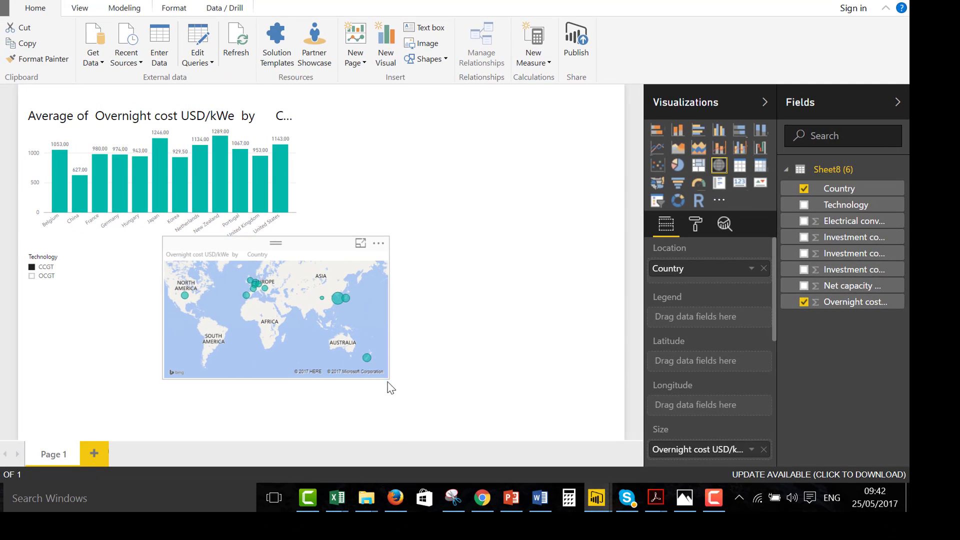
- Narrow the map visual and select it again to show its fields
{"action": "left_click_drag", "start_coordinate": [388, 382], "coordinate": [380, 379]}
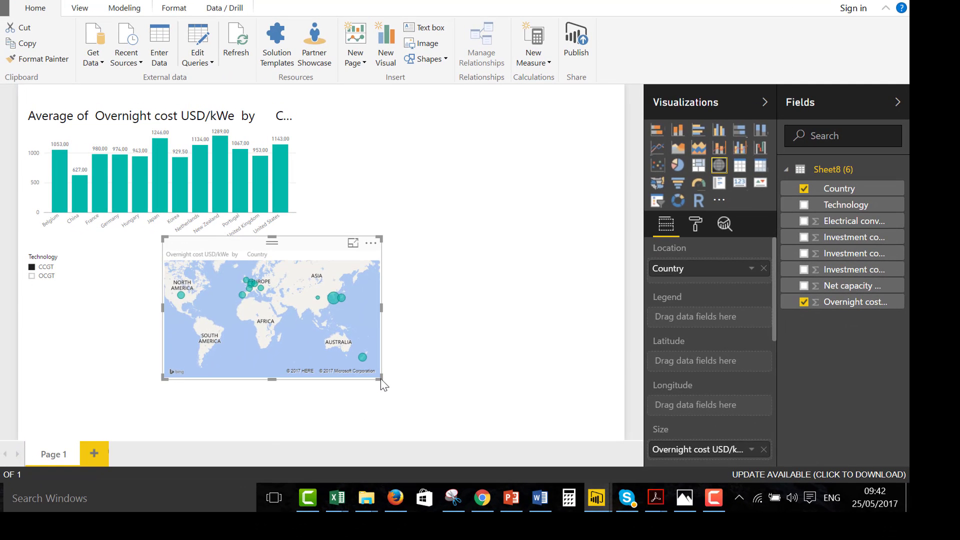
{"action": "left_click", "coordinate": [420, 345]}
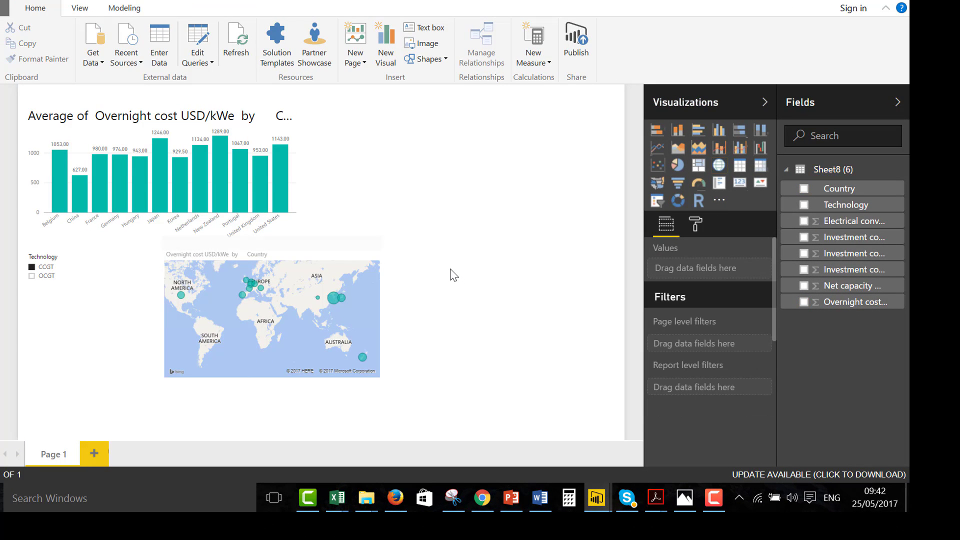
{"action": "left_click", "coordinate": [693, 230]}
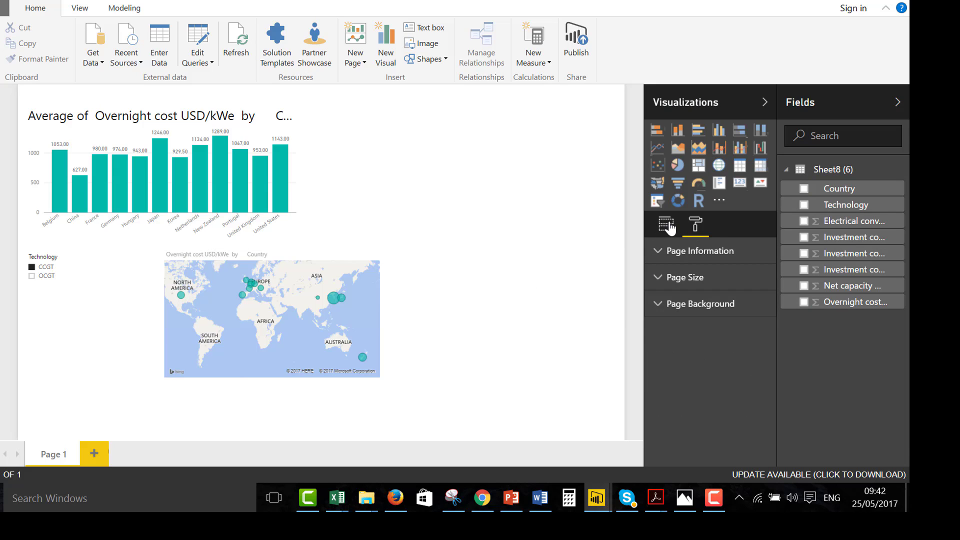
{"action": "left_click", "coordinate": [669, 227]}
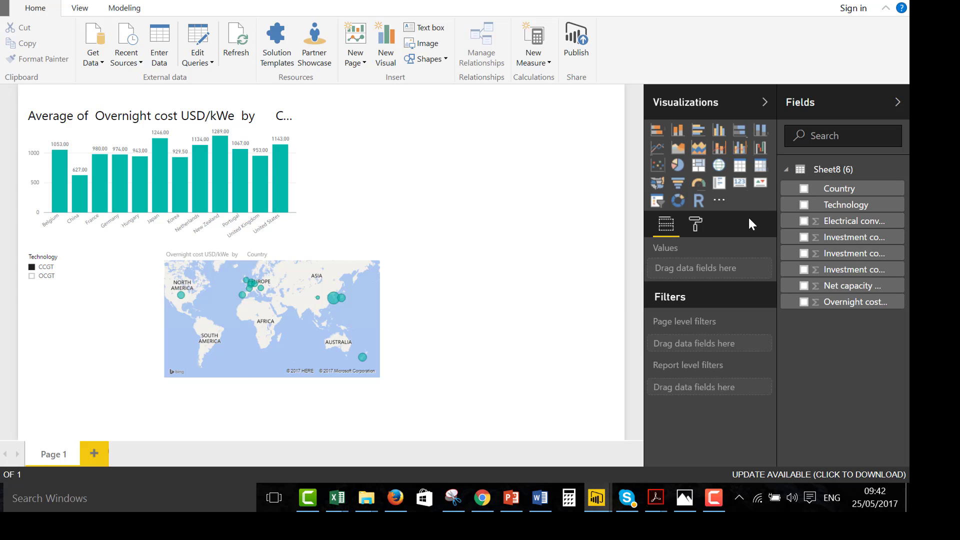
{"action": "left_click", "coordinate": [365, 317]}
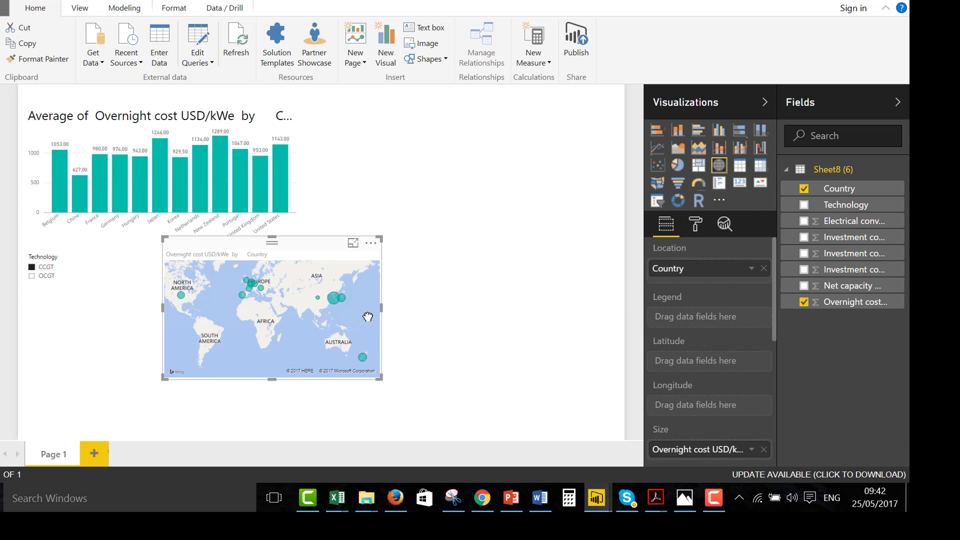
- Add Electrical conversion efficiency to the map and size bubbles by average overnight cost
{"action": "left_click", "coordinate": [804, 221]}
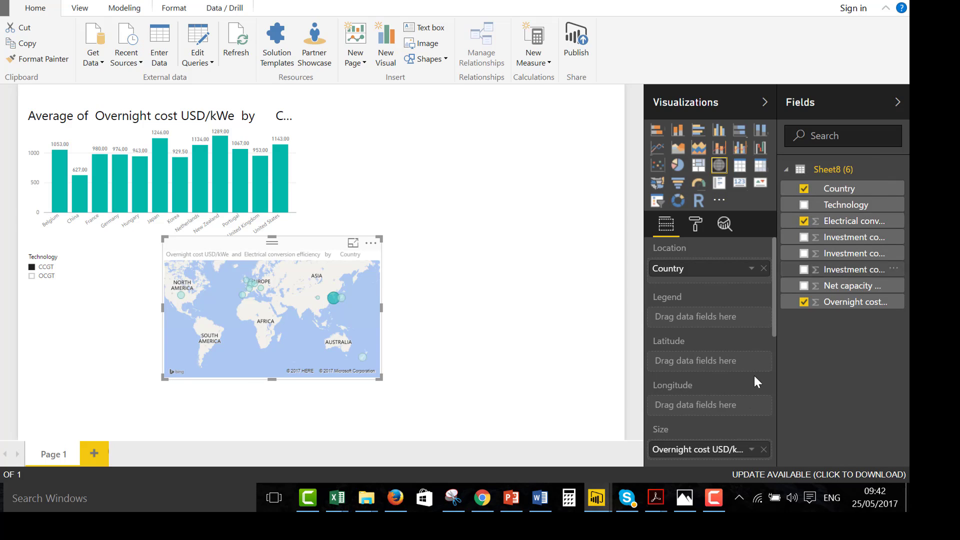
{"action": "left_click", "coordinate": [751, 451]}
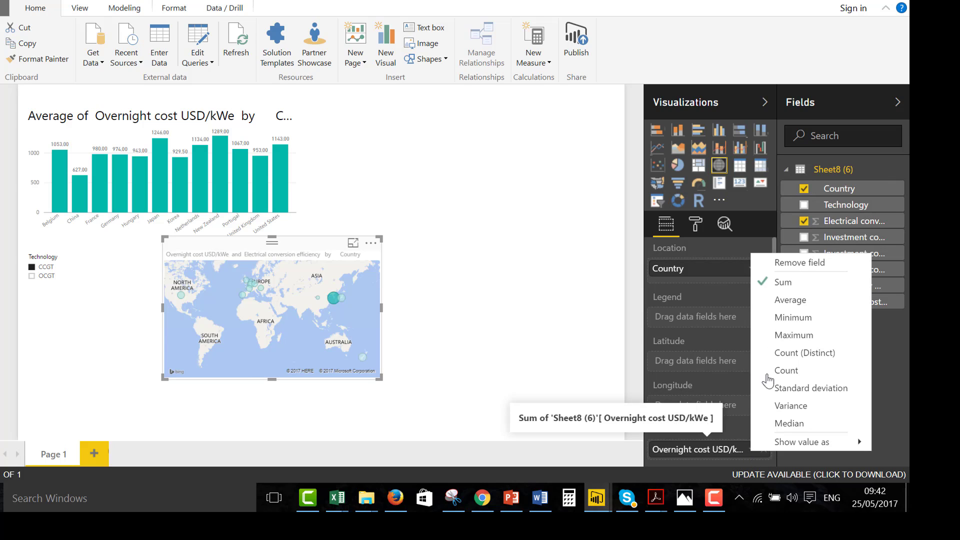
{"action": "left_click", "coordinate": [779, 302]}
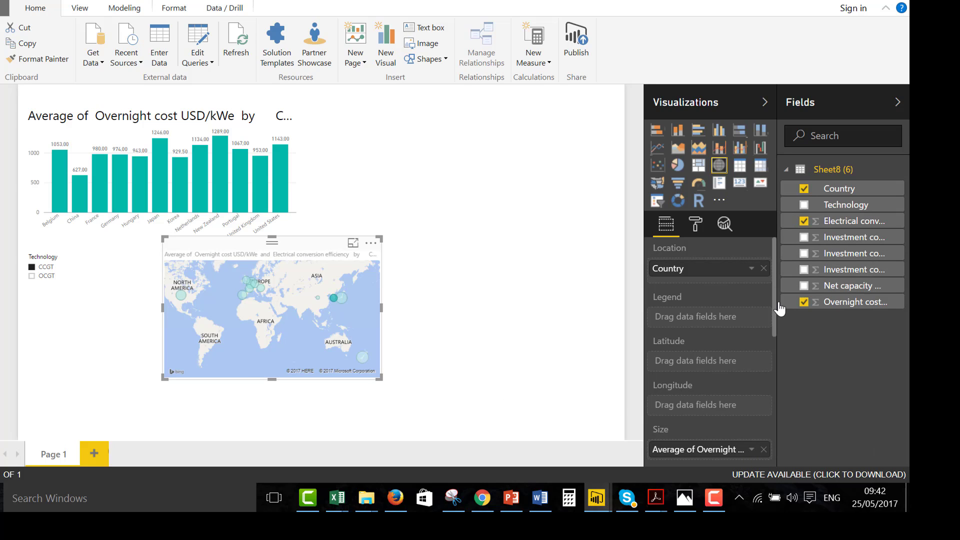
{"action": "left_click", "coordinate": [697, 228]}
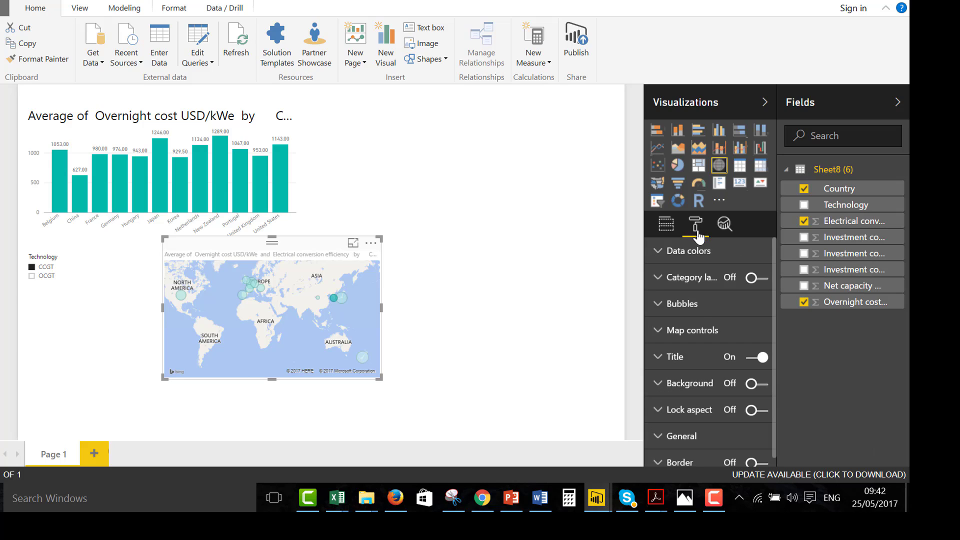
{"action": "left_click", "coordinate": [684, 305]}
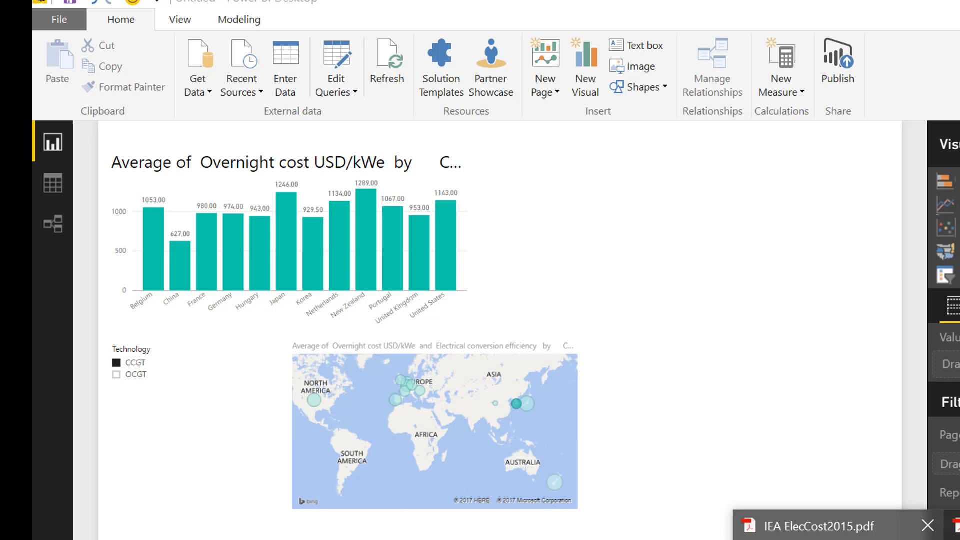
- Switch to IEA ElecCost2015.pdf in Acrobat Reader and scroll down to page 41
{"action": "left_click", "coordinate": [820, 526]}
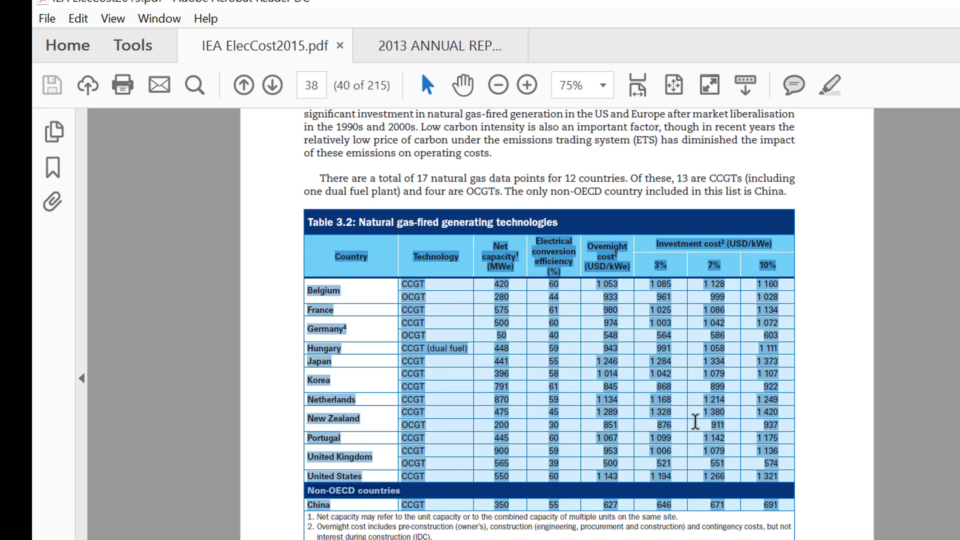
{"action": "scroll", "coordinate": [695, 422], "scroll_direction": "down", "scroll_amount": 2}
{"action": "scroll", "coordinate": [695, 422], "scroll_direction": "down", "scroll_amount": 5}
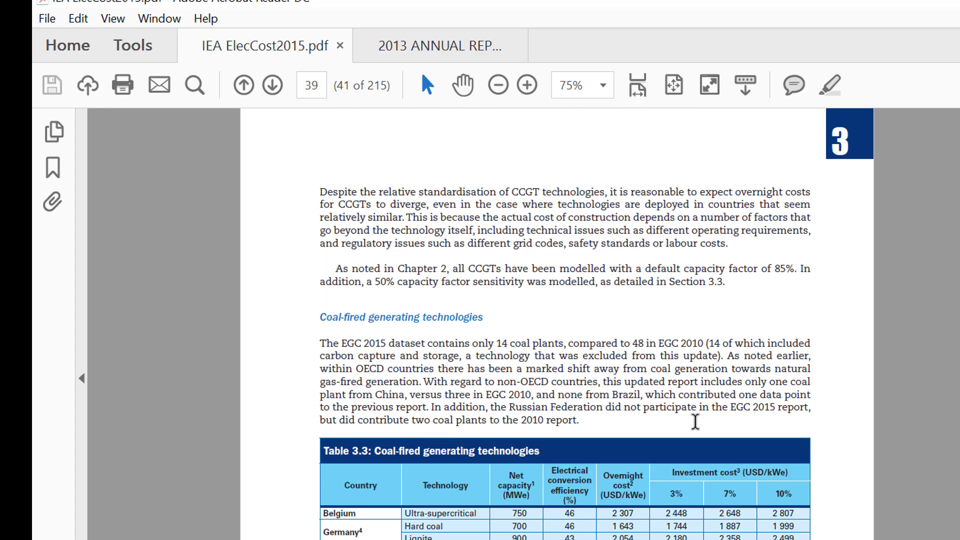
{"action": "scroll", "coordinate": [695, 421], "scroll_direction": "down", "scroll_amount": 10}
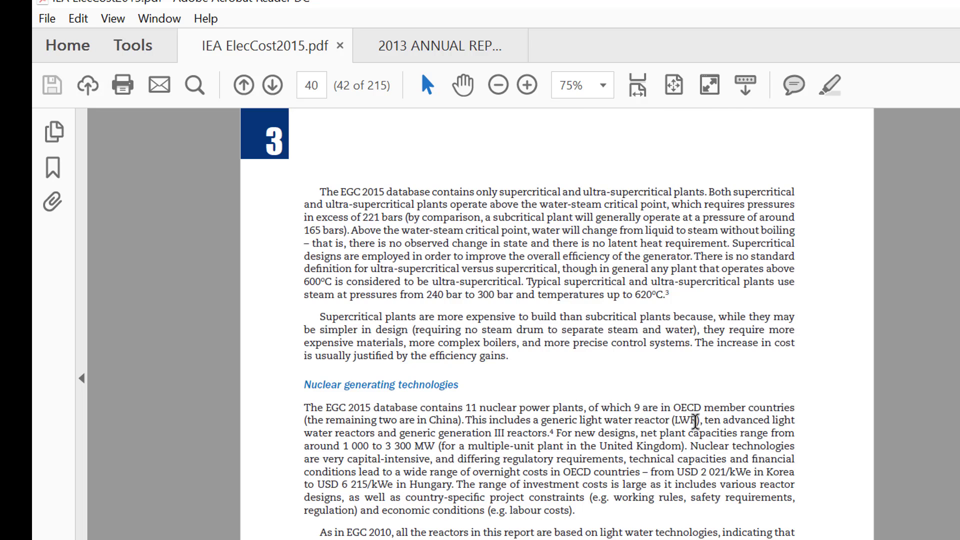
{"action": "scroll", "coordinate": [695, 421], "scroll_direction": "down", "scroll_amount": 5}
{"action": "scroll", "coordinate": [695, 422], "scroll_direction": "down", "scroll_amount": 10}
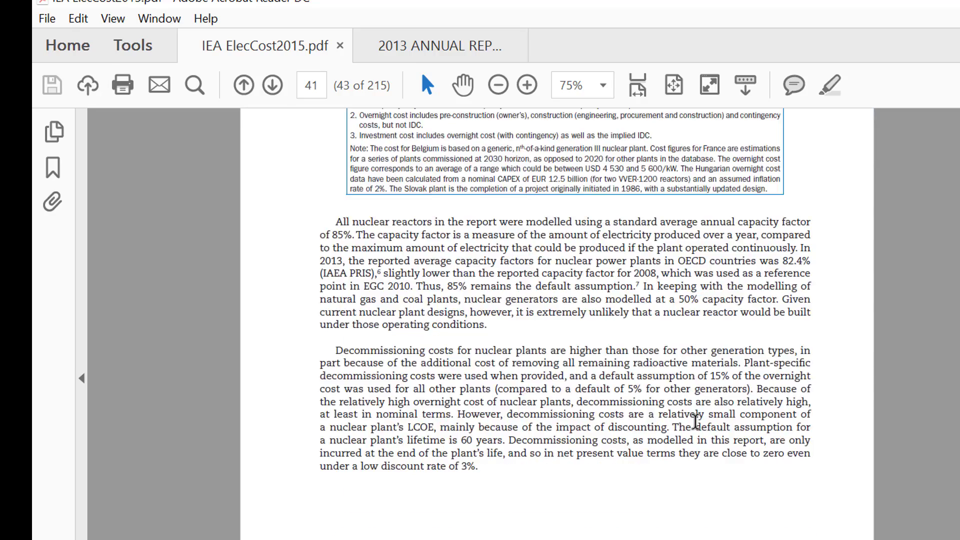